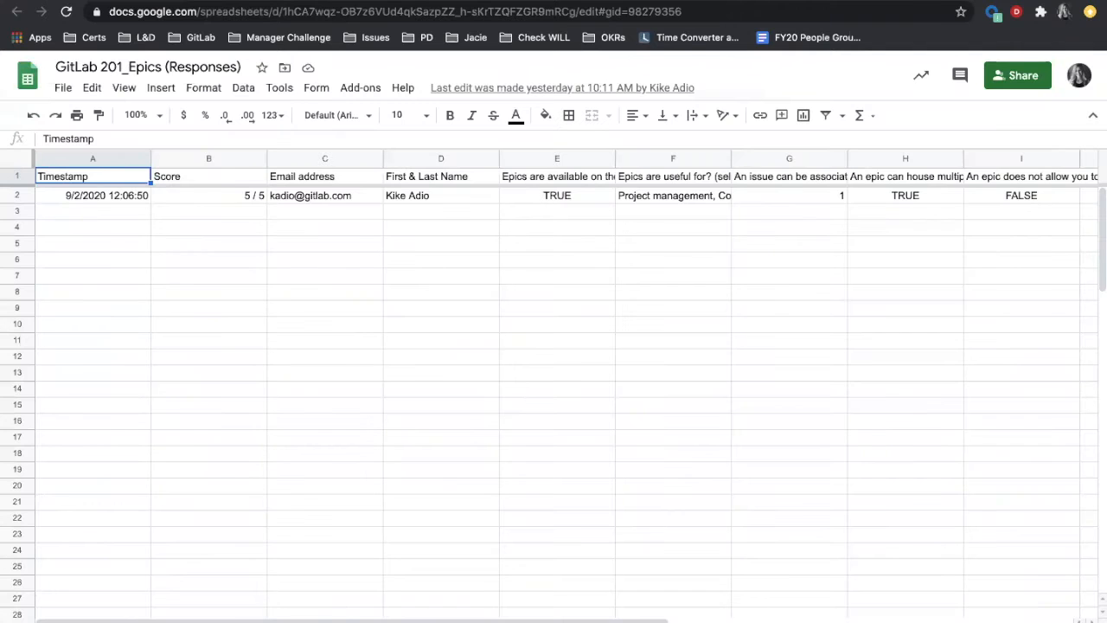
Open the GitLab 201_New Handbook Page (Responses) spreadsheet from the GitLab 201 Drive folder
click(249, 612)
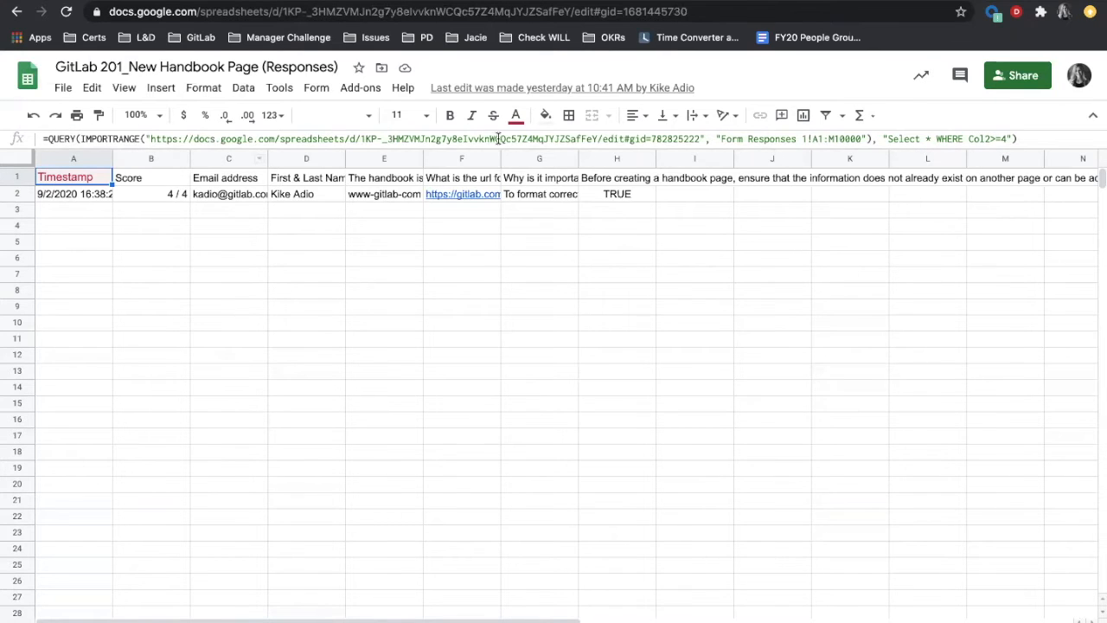
Select the spreadsheet's web address and switch to the GitLab 201_Epics (Responses) tab
click(902, 15)
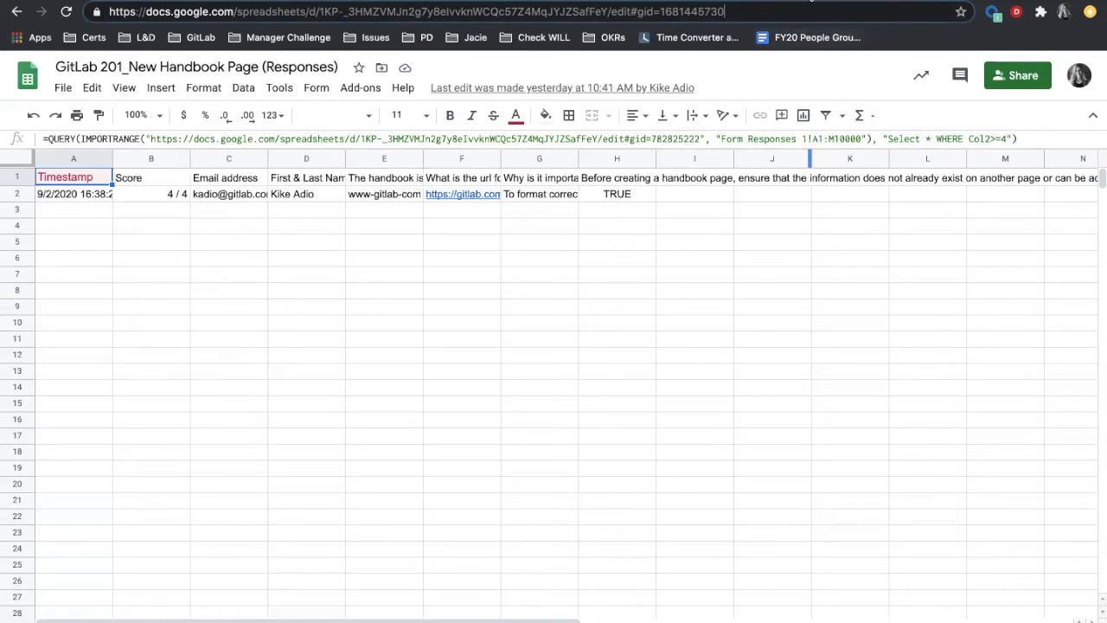
click(408, 1)
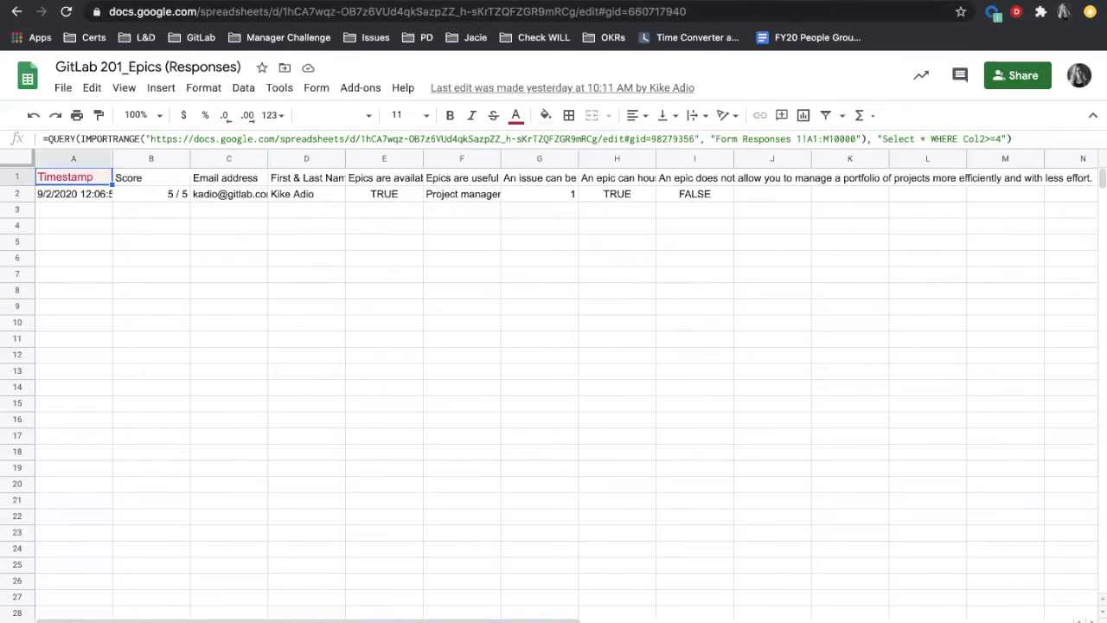
click(268, 1)
double_click(60, 135)
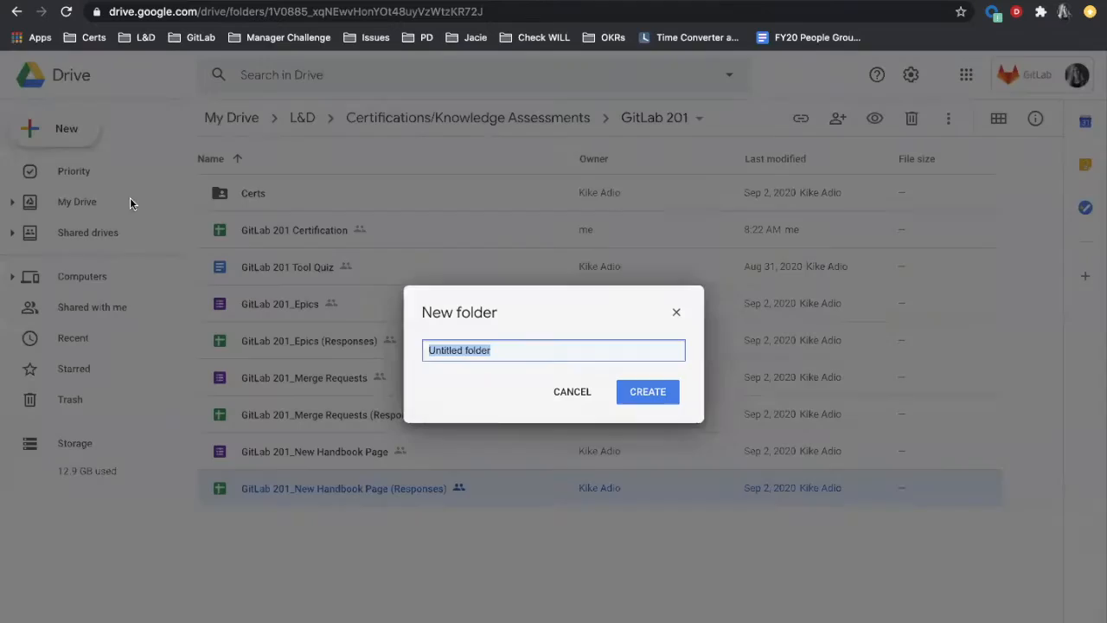
click(672, 315)
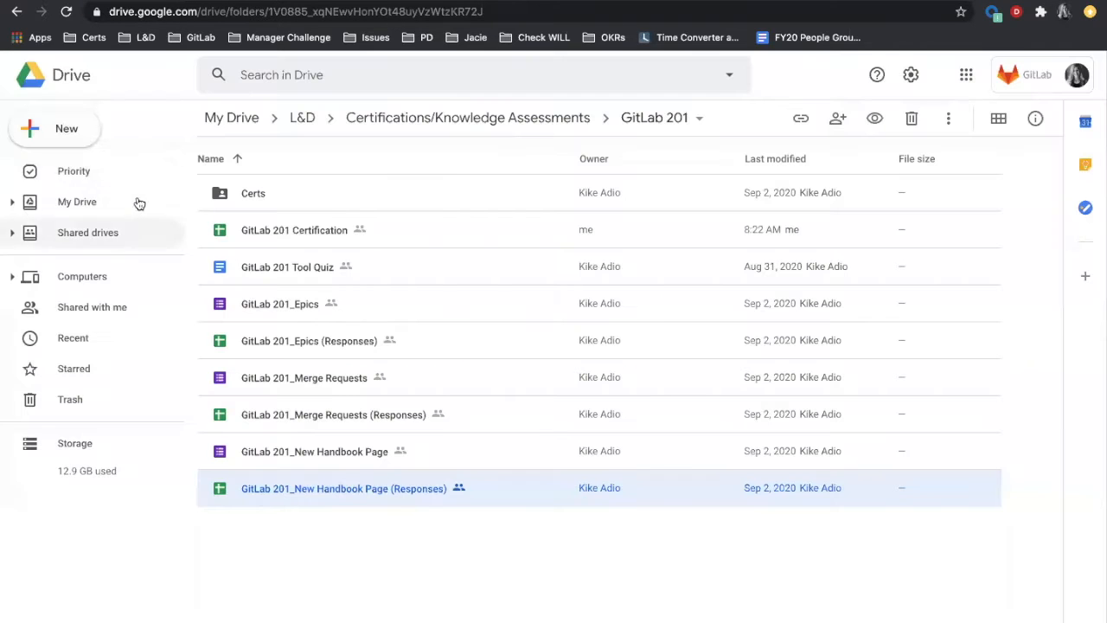
click(84, 134)
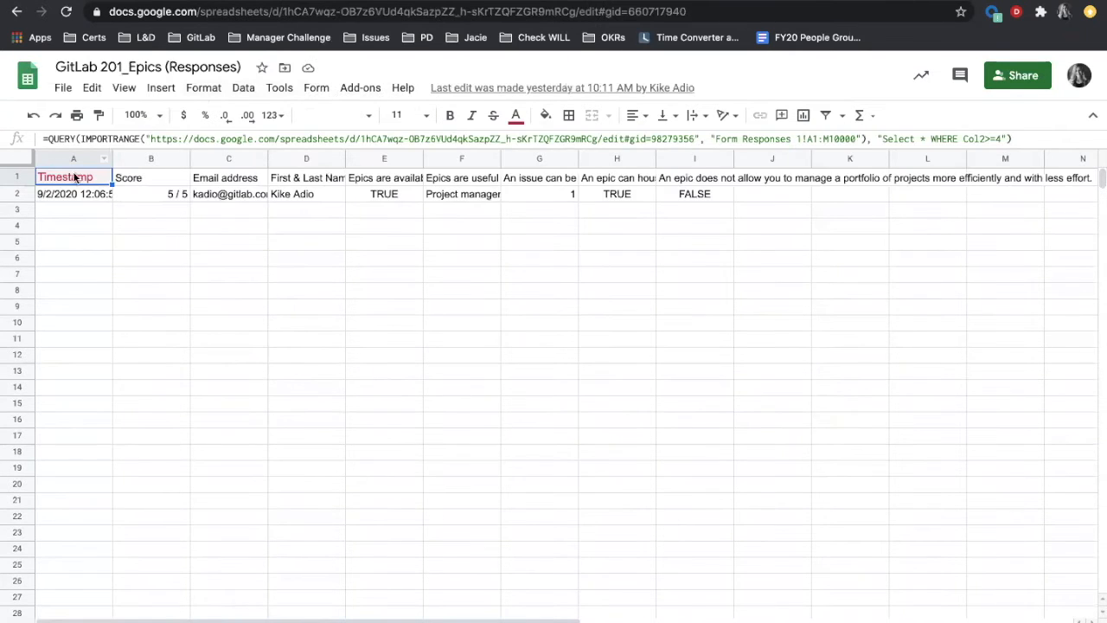
Paste the Epics QUERY formula into Certification A1, allow access, and add a blank sheet
click(551, 138)
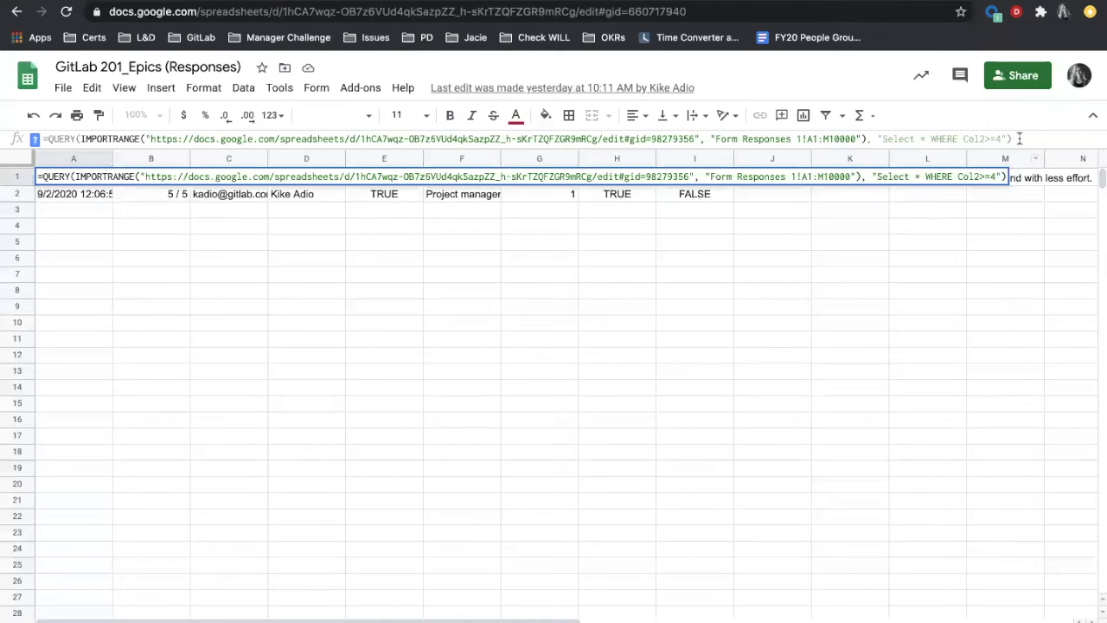
key(ctrl+a)
key(ctrl+c)
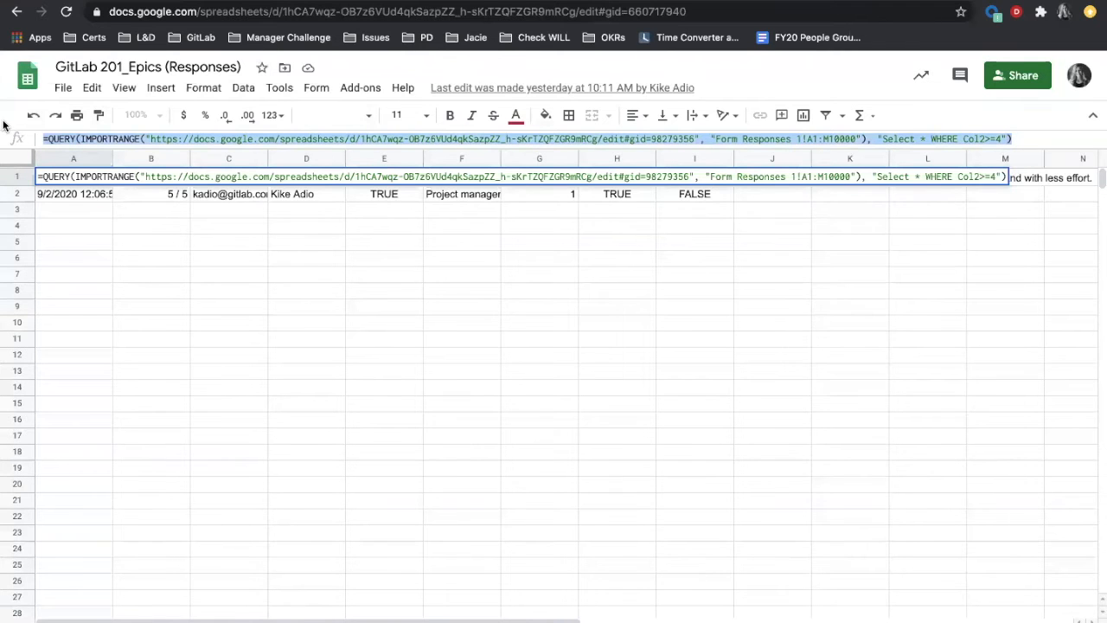
click(244, 2)
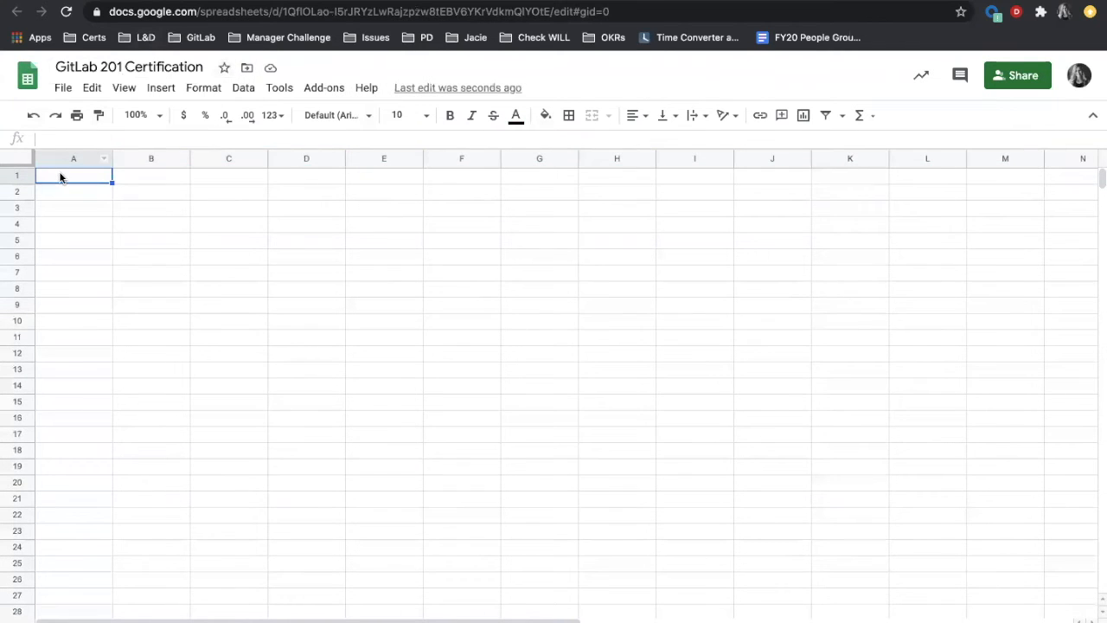
key(ctrl+v)
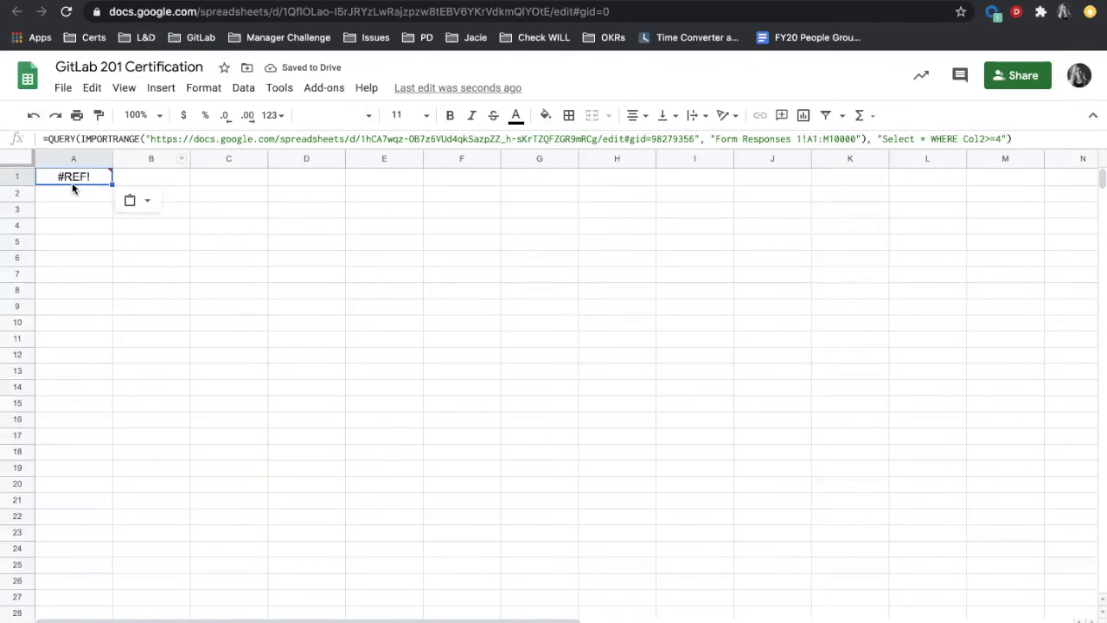
mouse_move(78, 175)
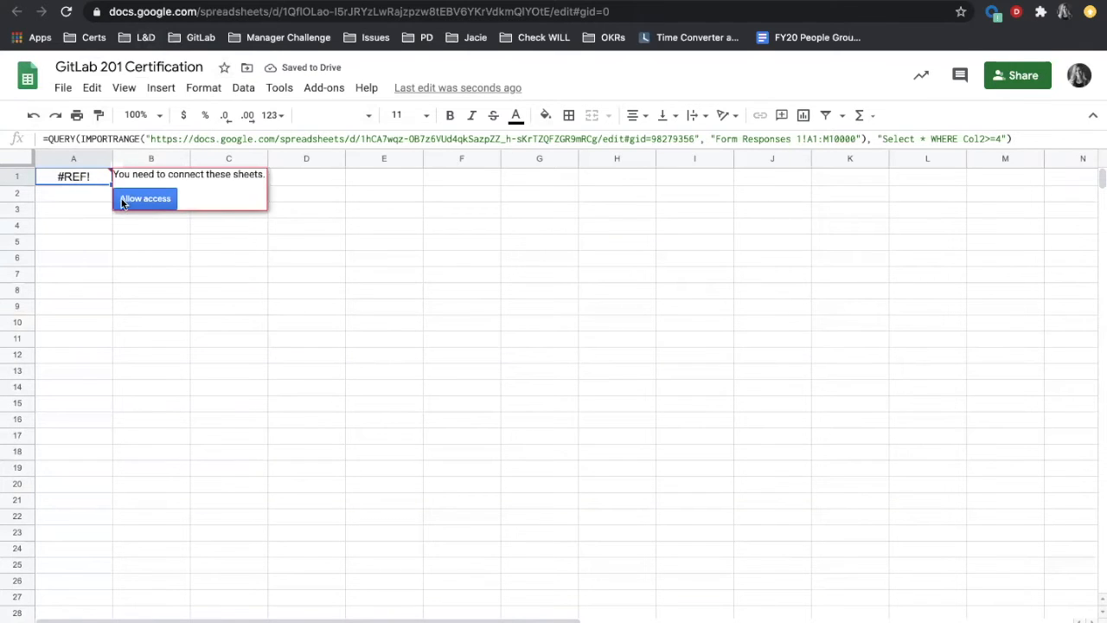
click(122, 199)
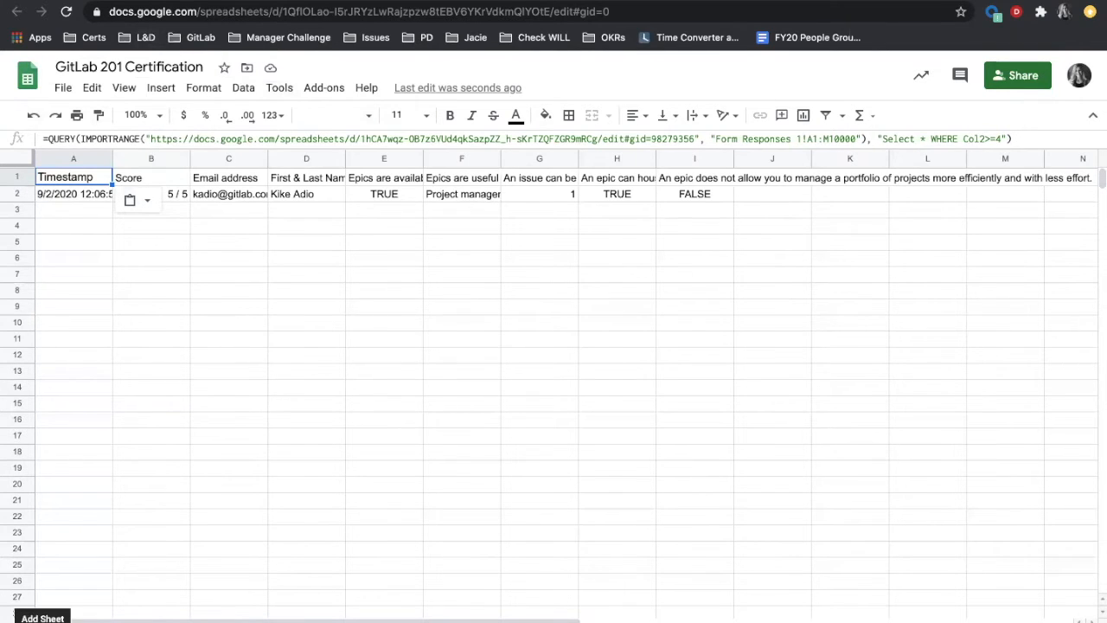
click(48, 621)
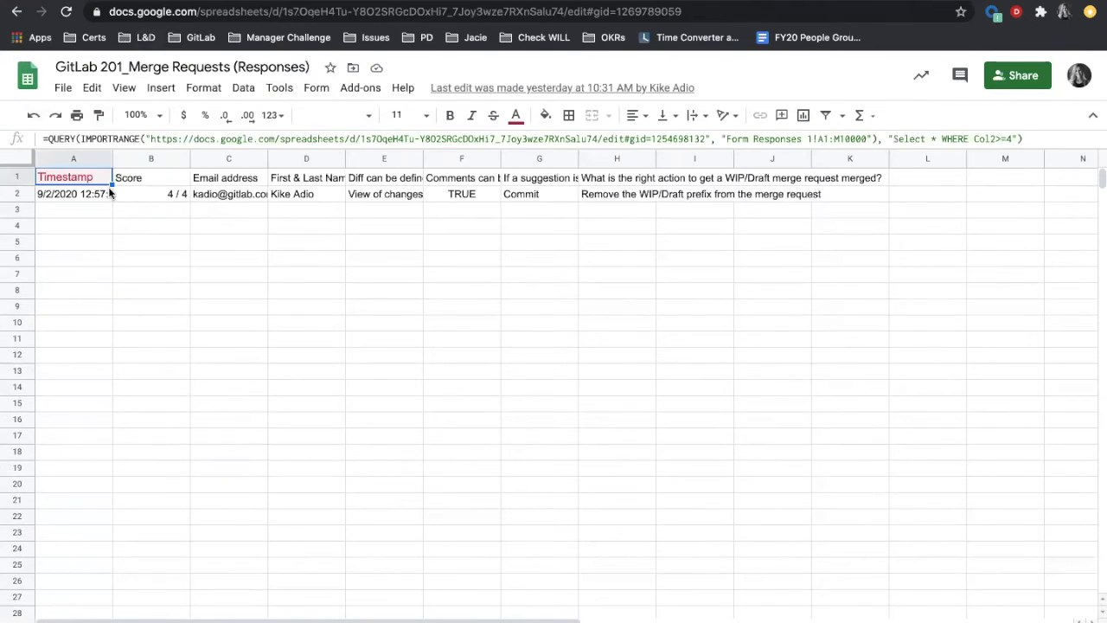
Copy the full QUERY formula from cell A1 of the Merge Requests (Responses) sheet
click(1036, 141)
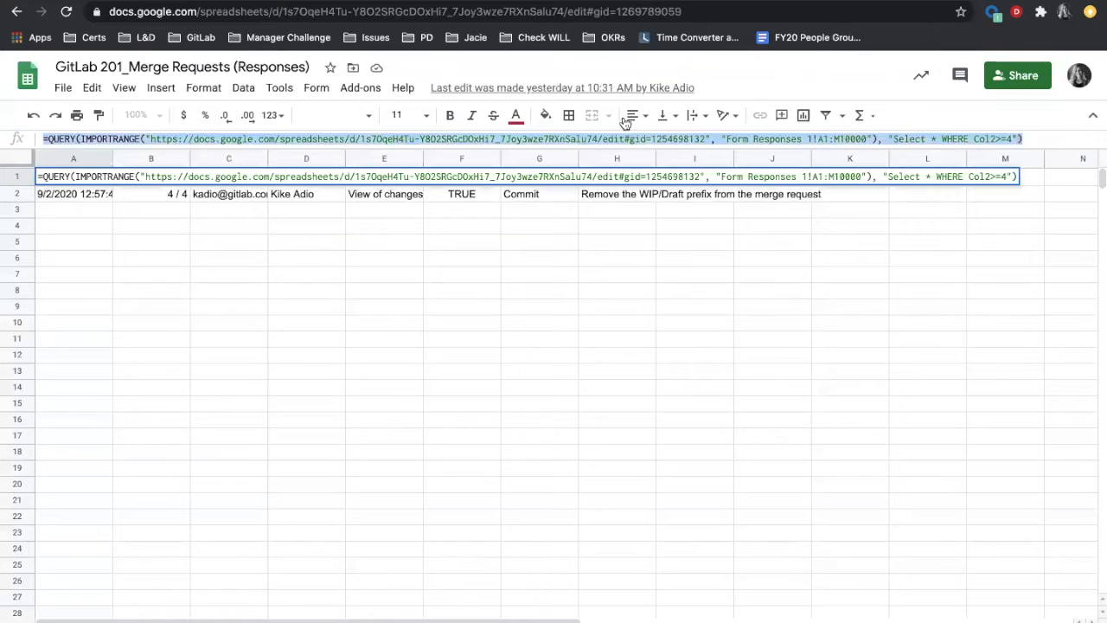
click(8, 159)
click(122, 213)
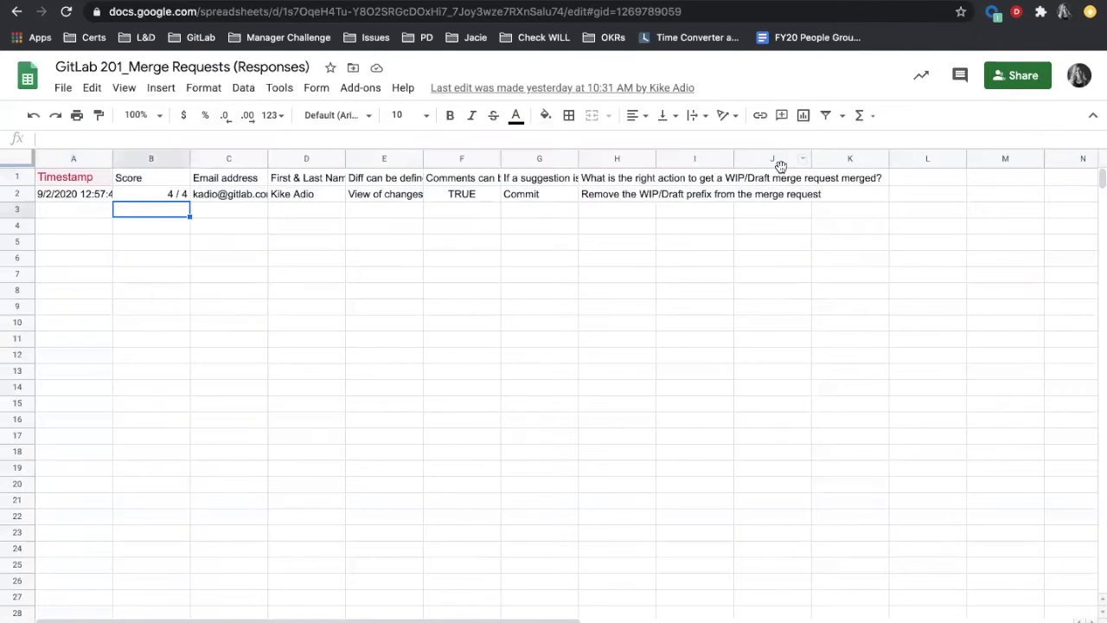
click(68, 179)
drag(1029, 138, 3, 101)
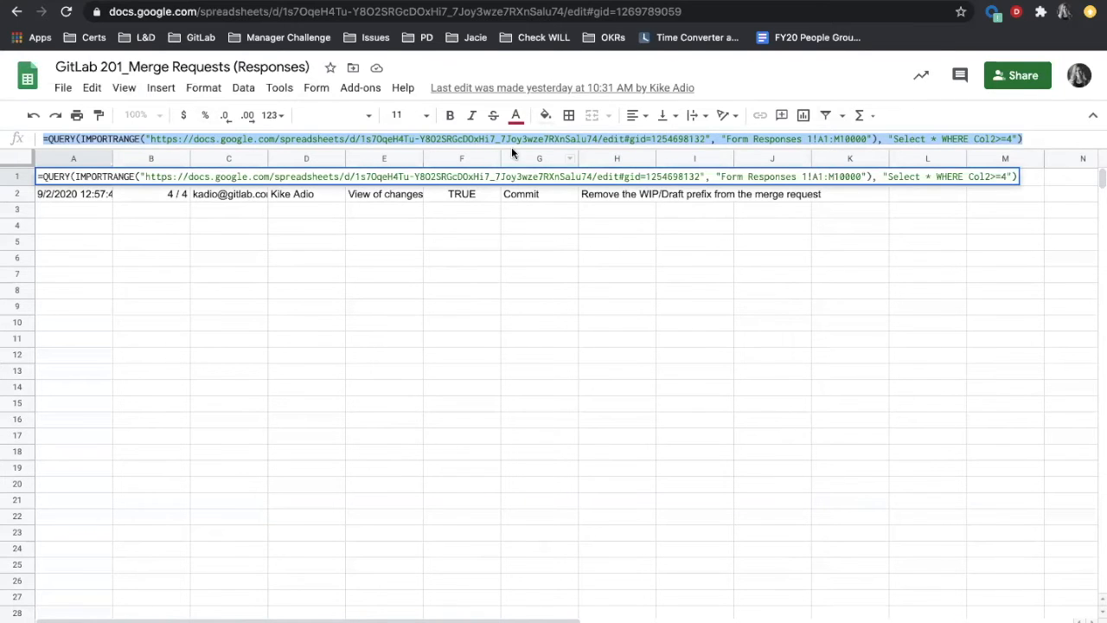
key(ctrl+Tab)
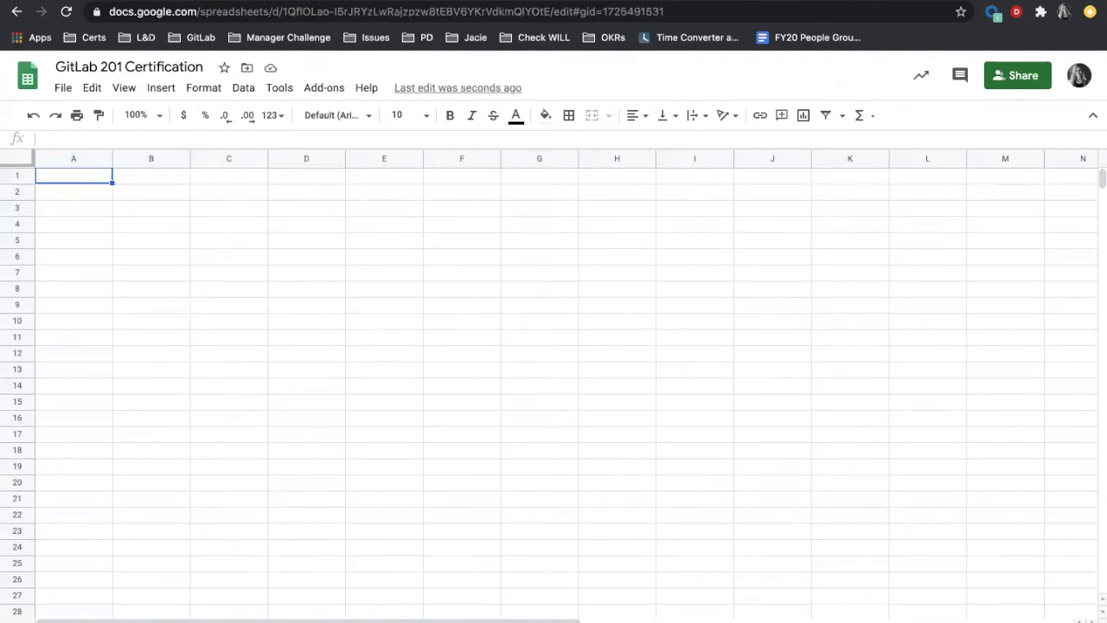
Paste it into the new sheet's A1, allow the import access, and add another sheet
click(69, 177)
key(super+v)
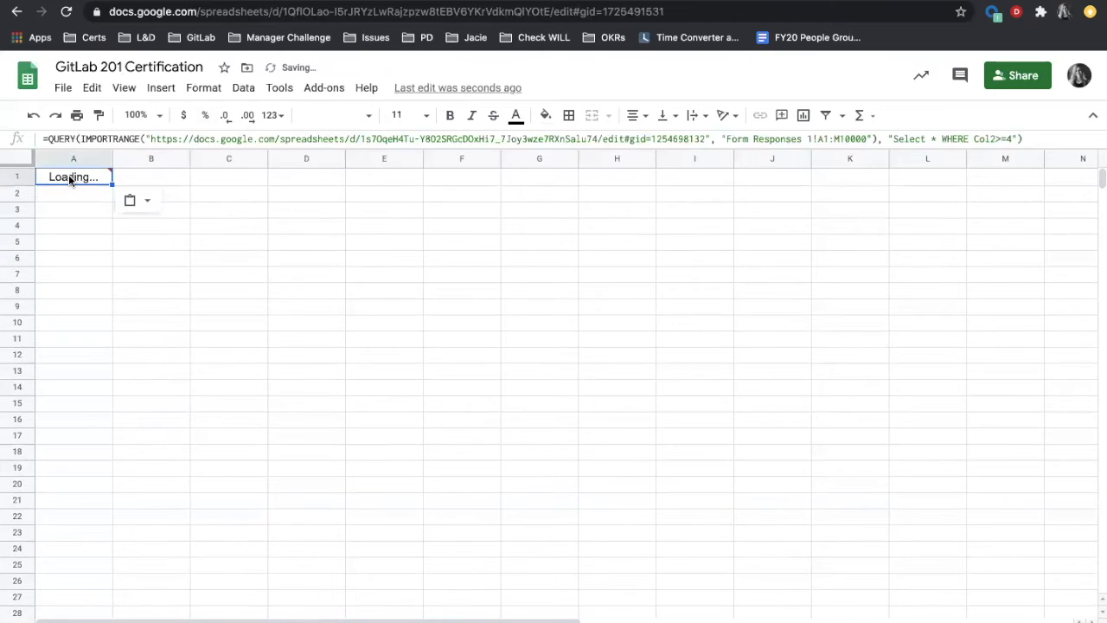
key(Return)
click(93, 210)
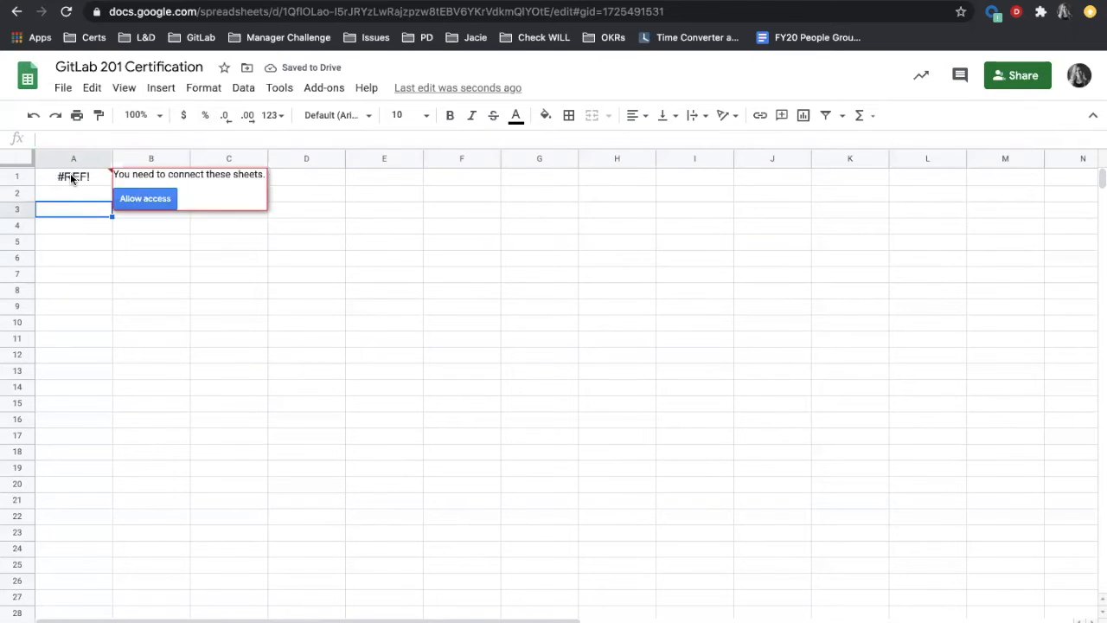
click(148, 198)
click(88, 184)
click(127, 199)
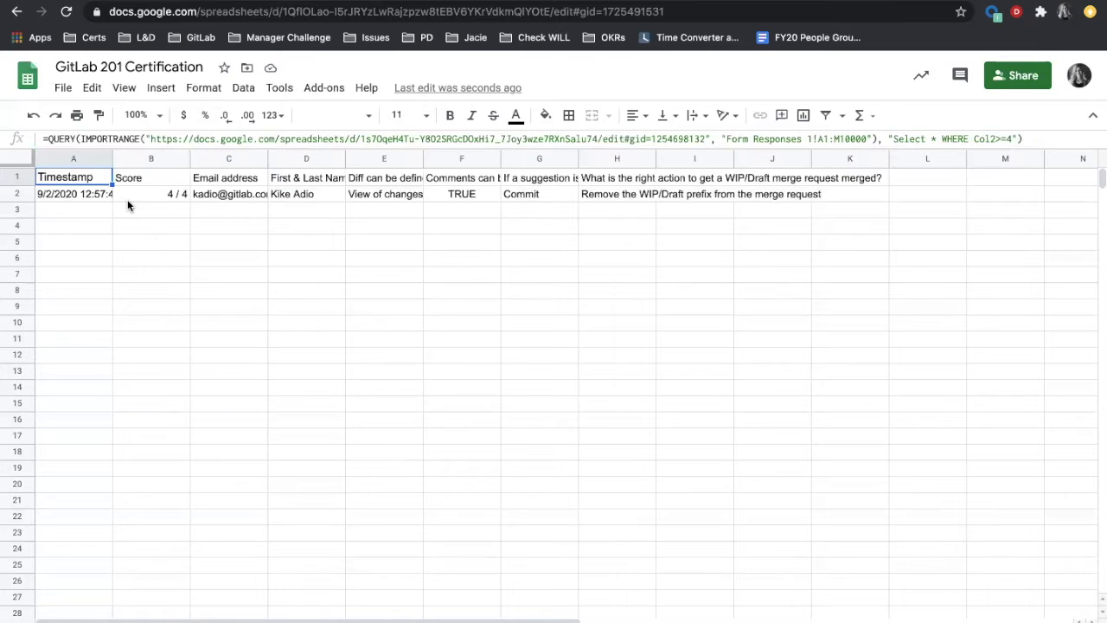
mouse_move(645, 57)
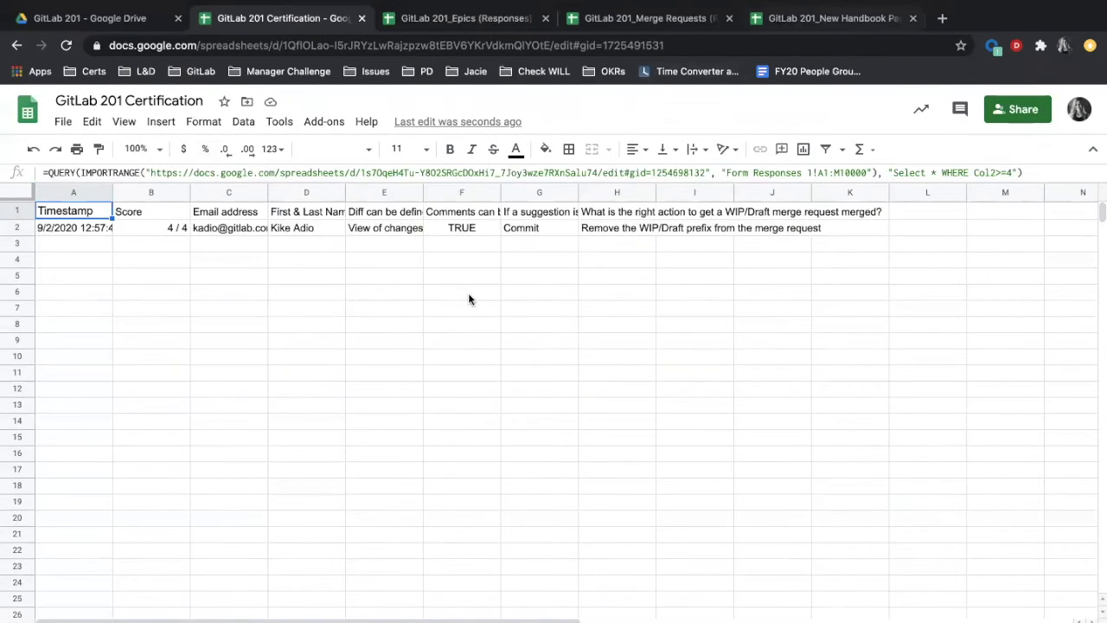
click(164, 622)
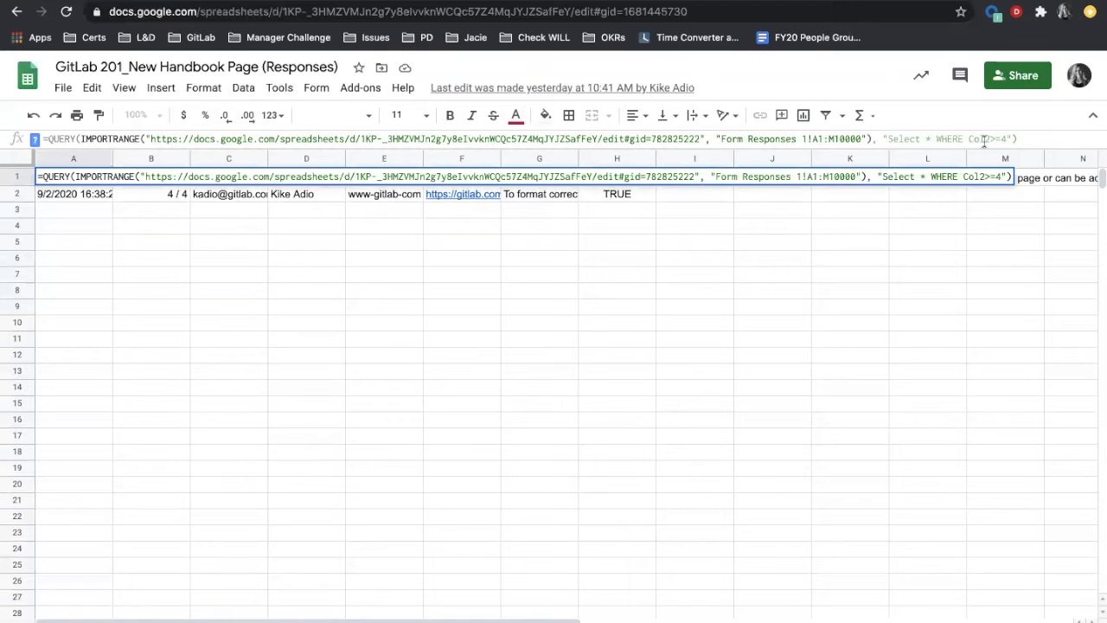
Copy the New Handbook Page QUERY formula into the third Certification sheet's A1, then add a sheet
click(1040, 136)
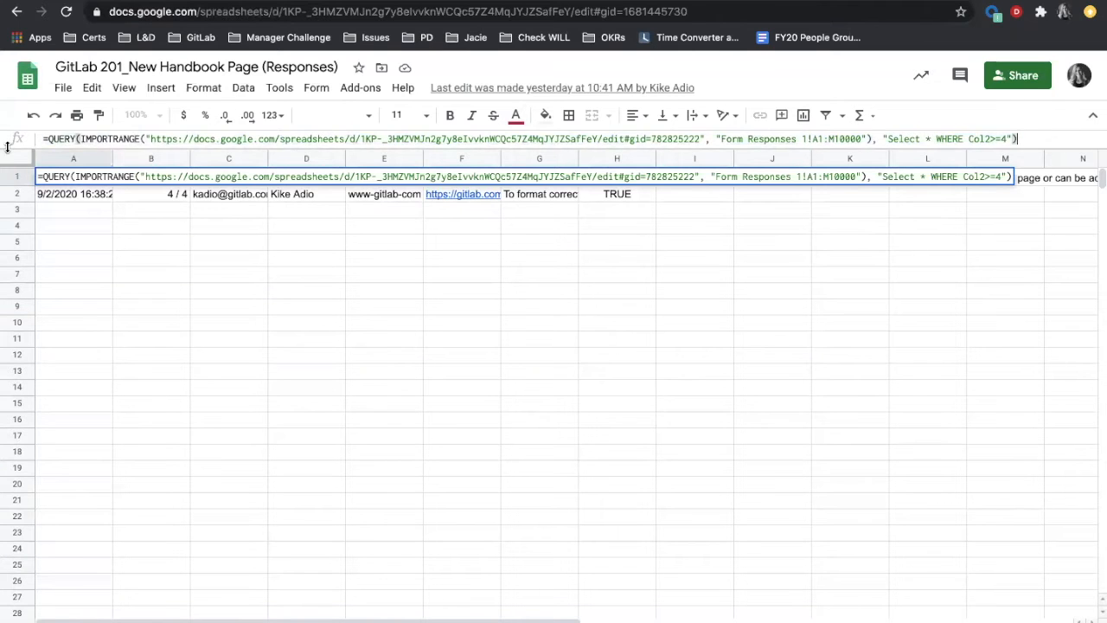
drag(1039, 136, 7, 138)
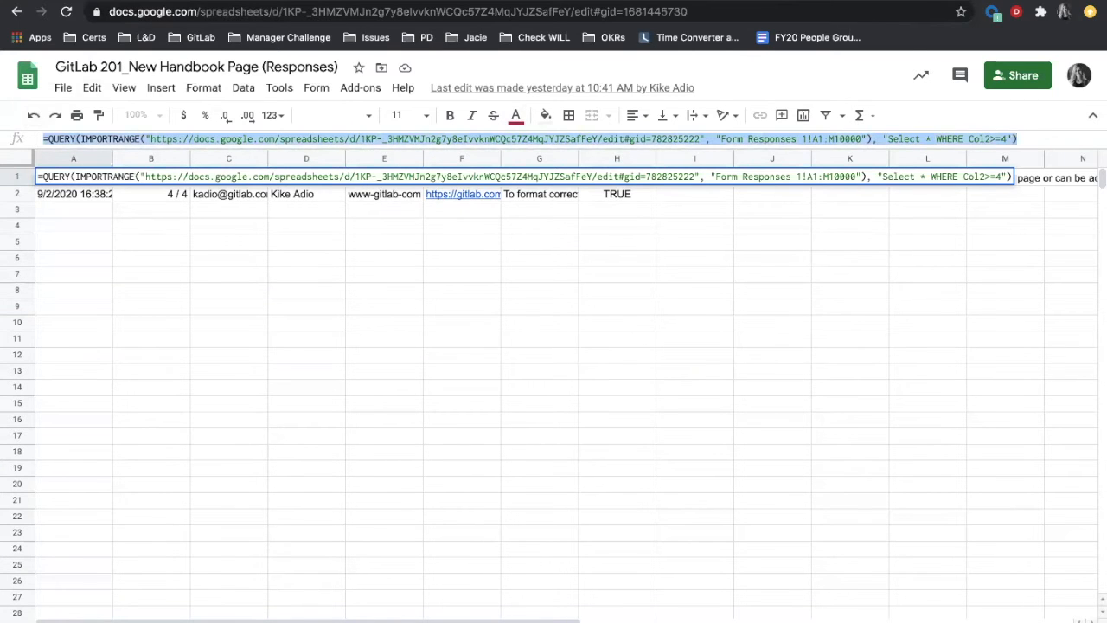
click(276, 1)
click(297, 419)
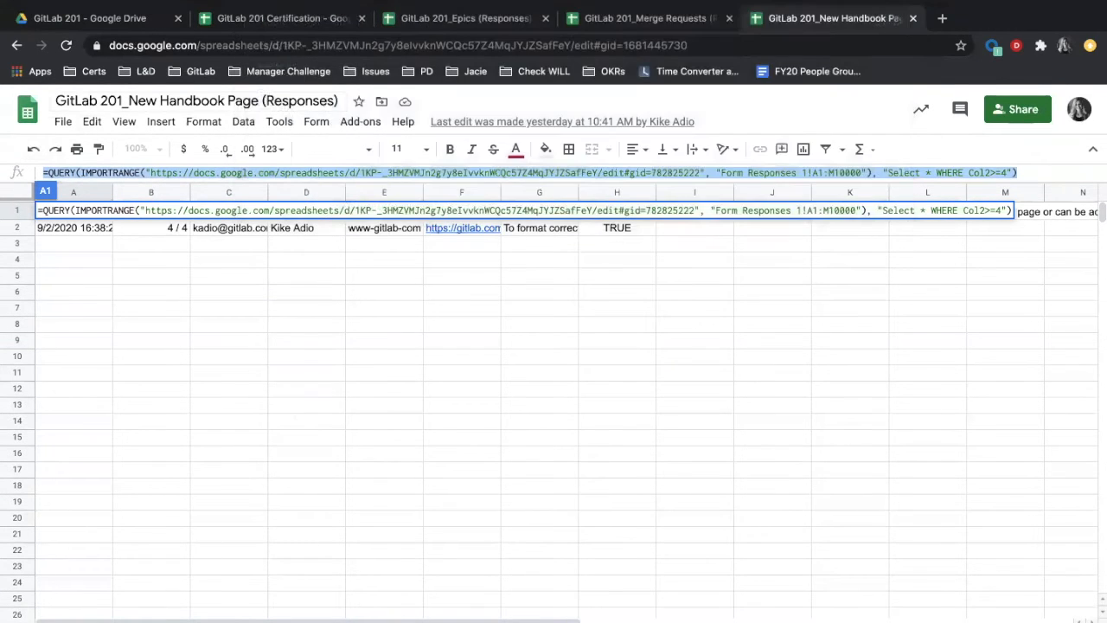
click(268, 1)
key(ctrl+v)
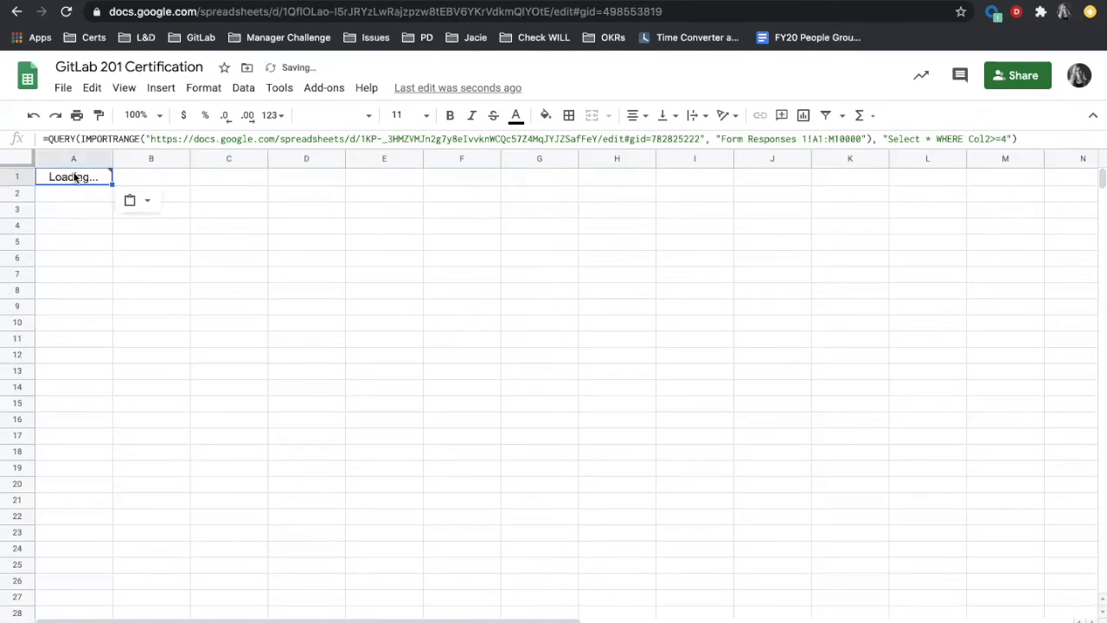
double_click(74, 177)
click(90, 252)
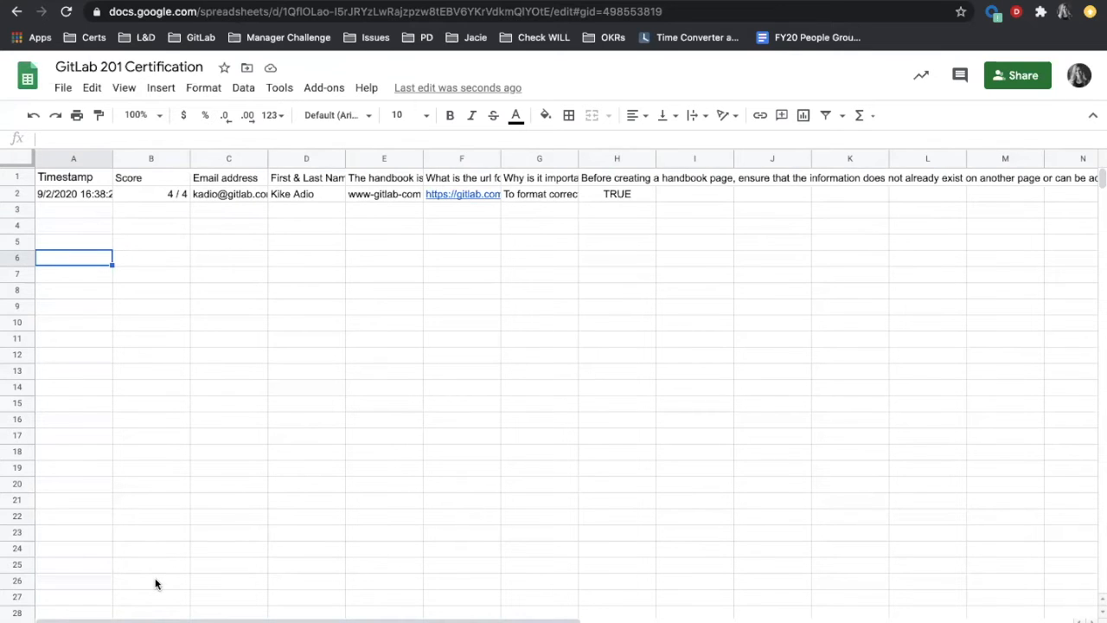
click(47, 621)
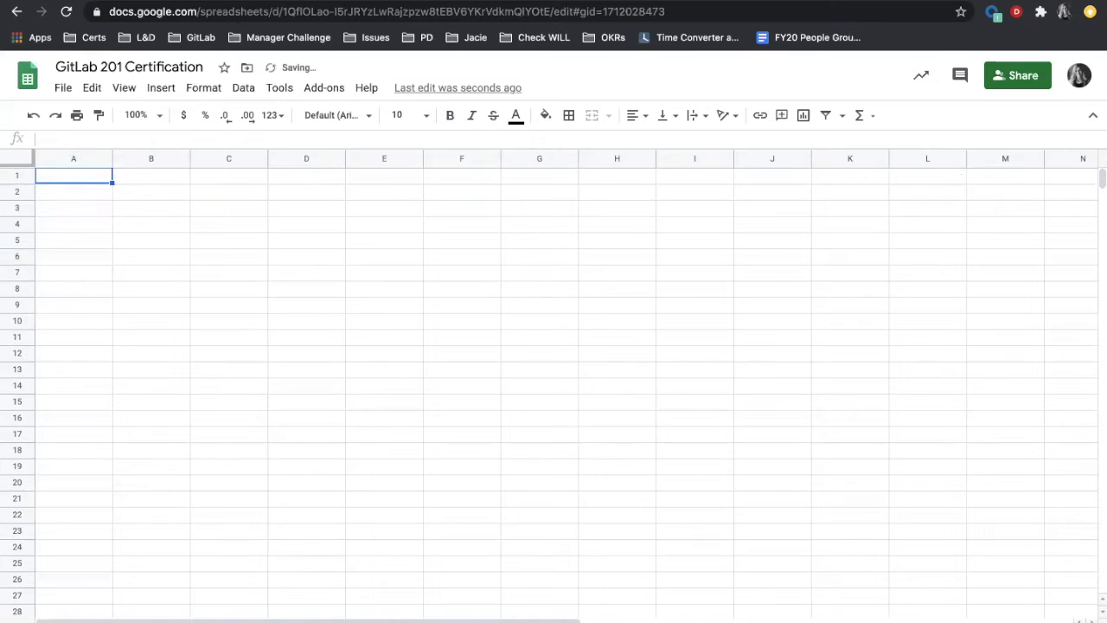
Add two more blank sheets with + and Shift+F11, then return to the earlier blank one
click(47, 622)
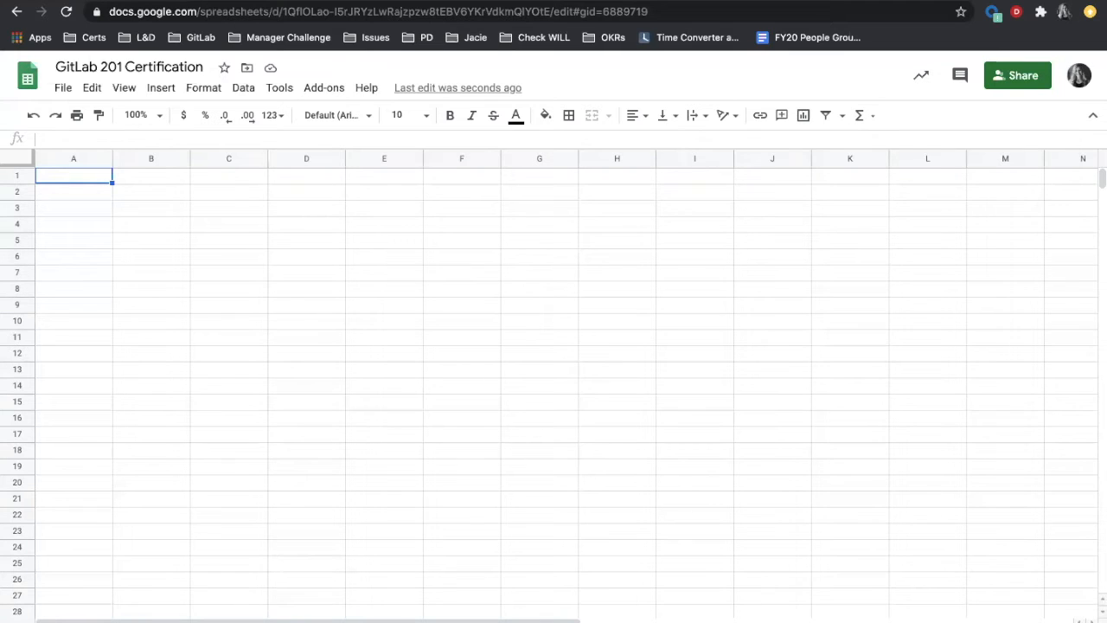
key(shift+F11)
key(ctrl+shift+Page_Up)
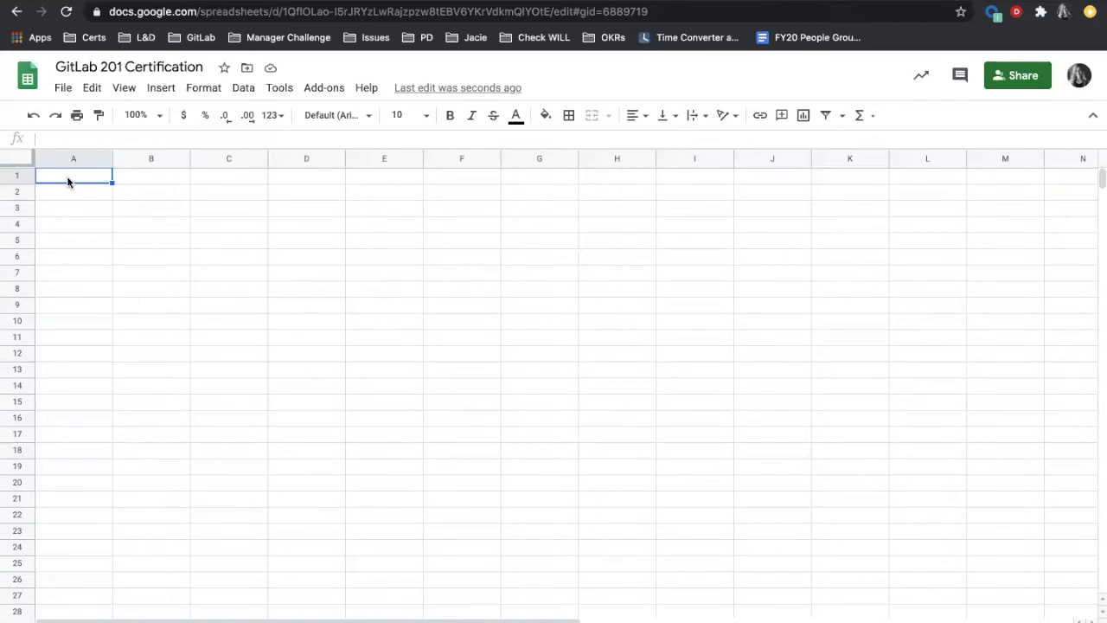
Reduce the A1 header to 'Epics Name' after checking the imported response names, clearing B1
text(Epics)
text(First Name)
key(Tab)
text(Epics Last Name)
key(Tab)
click(207, 622)
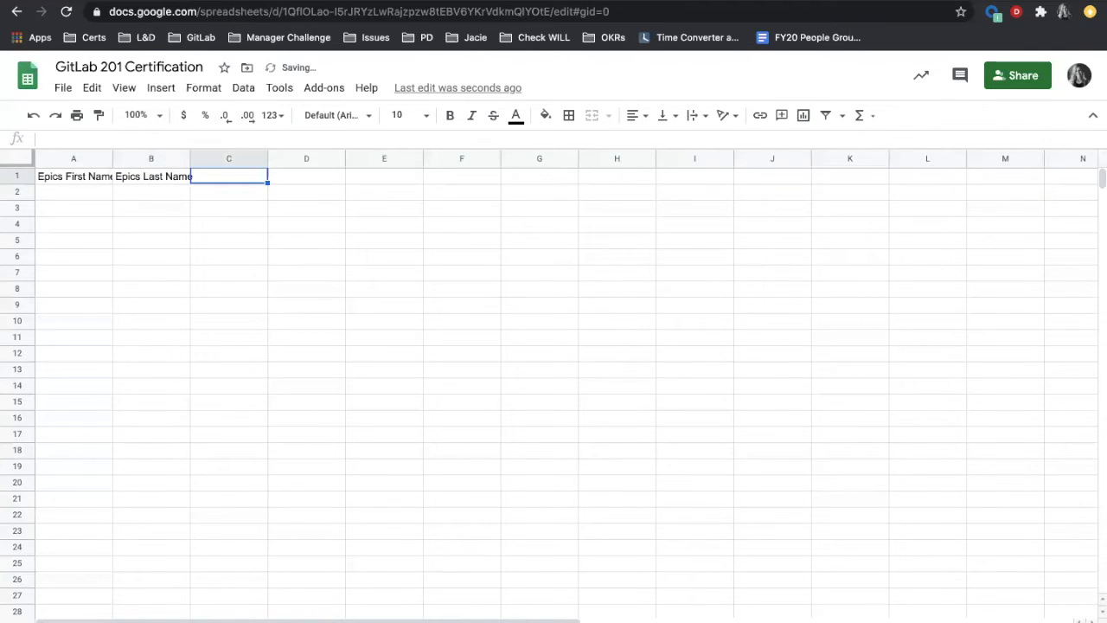
click(302, 191)
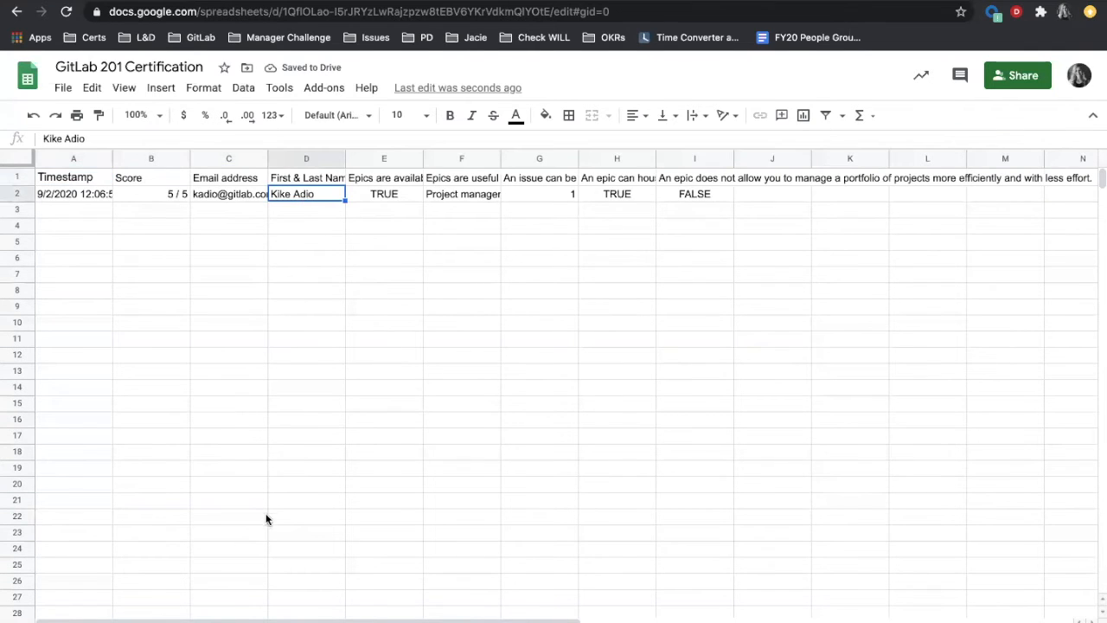
click(259, 622)
click(159, 181)
key(Delete)
click(66, 179)
click(91, 138)
key(BackSpace)
key(BackSpace)
key(BackSpace)
key(BackSpace)
key(BackSpace)
key(BackSpace)
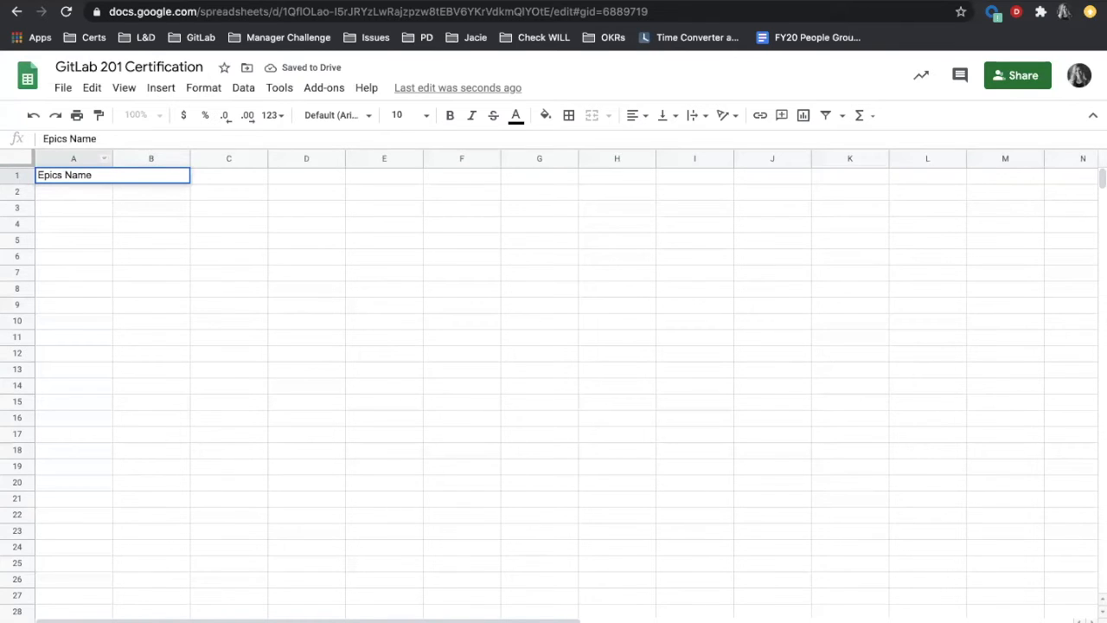
key(Tab)
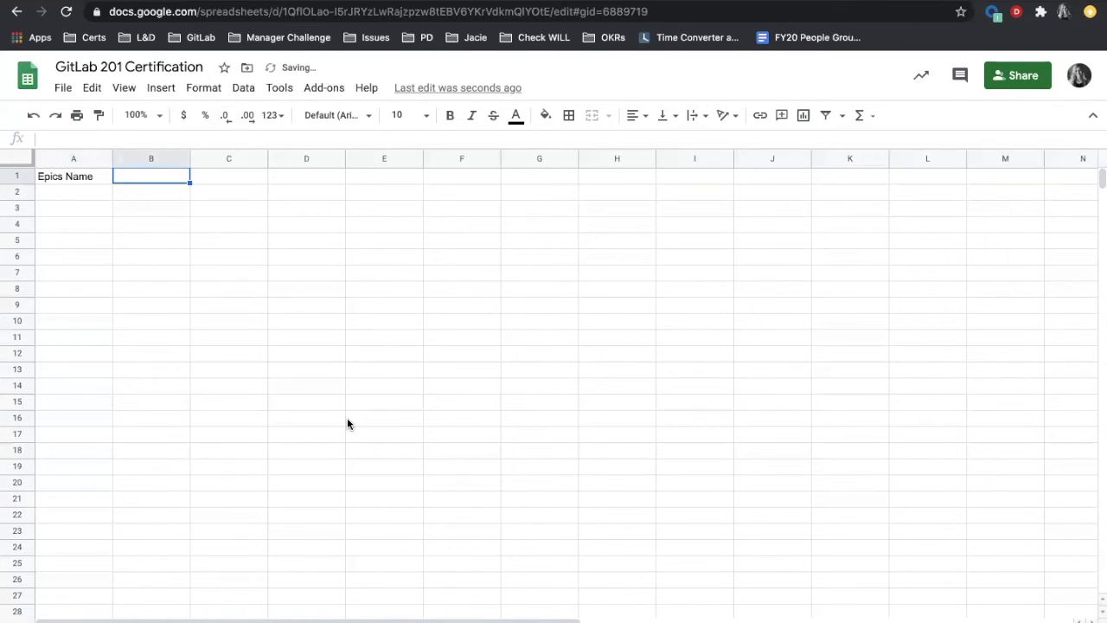
Add 'Epics - Email Address' in B1 and change A1 to 'Epics - Name'
text(Epics Emai)
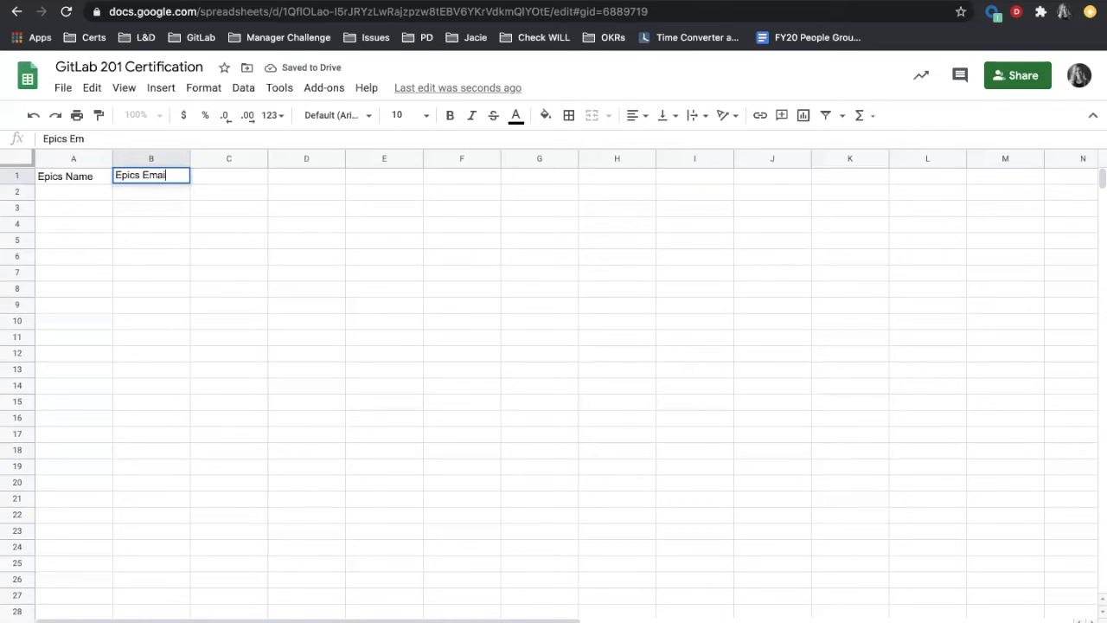
text(l Address)
click(72, 139)
text(-)
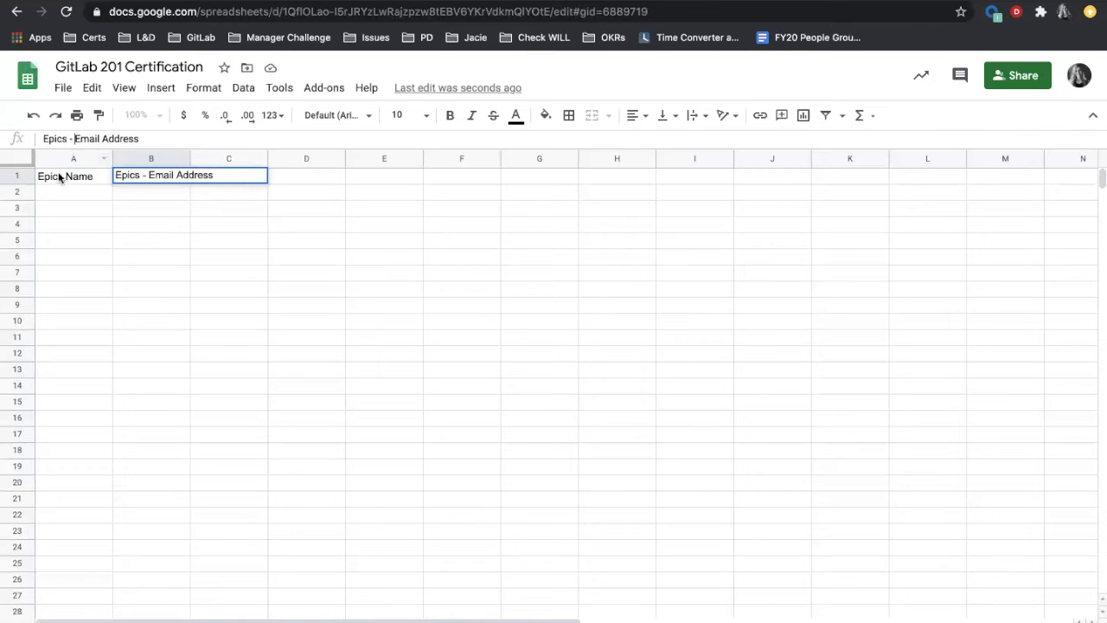
click(58, 179)
click(72, 138)
text(-)
key(Return)
Enter C1:F1 headers: MRs - Email Address, Handbook Page - Email Address, Pass All Three, Handbook Page - Date
click(238, 180)
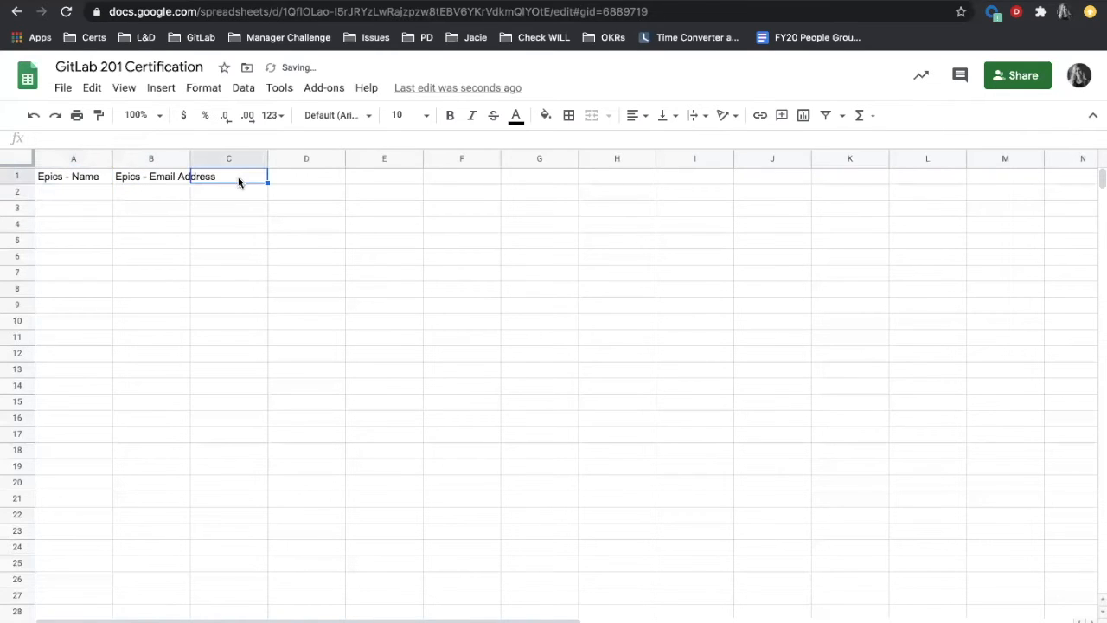
text(MRs )
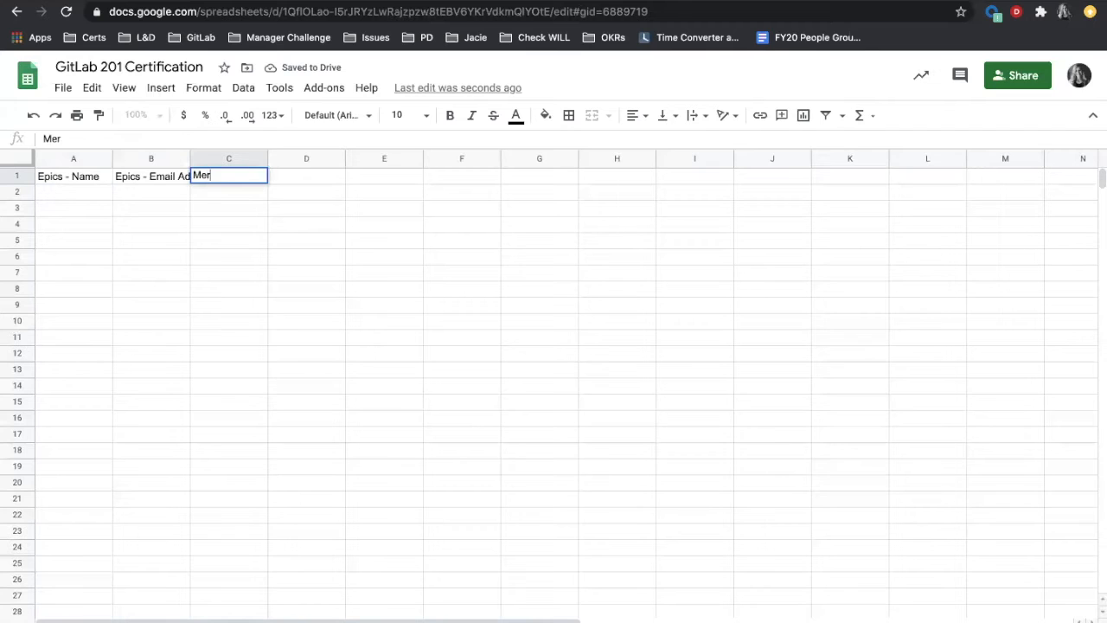
text(- Emai)
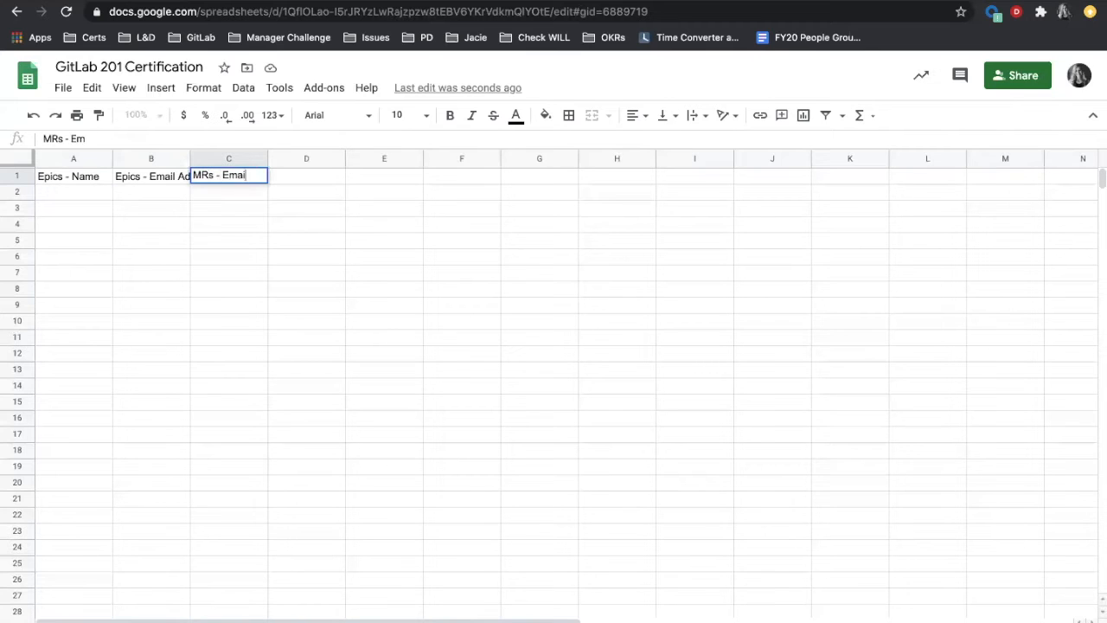
text(l Address)
key(Tab)
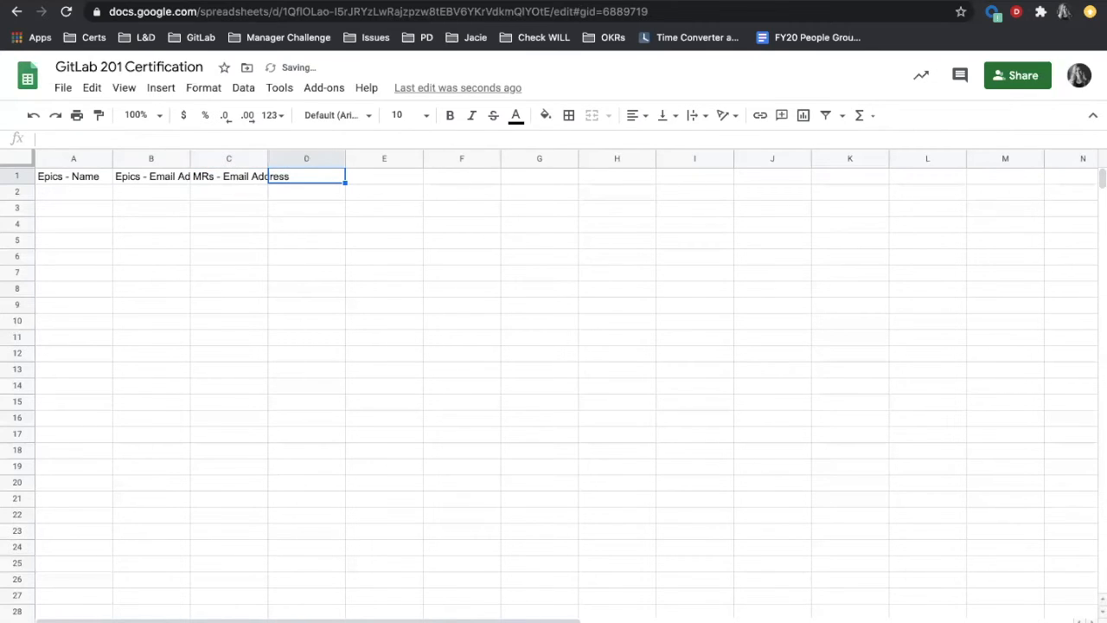
text(Han)
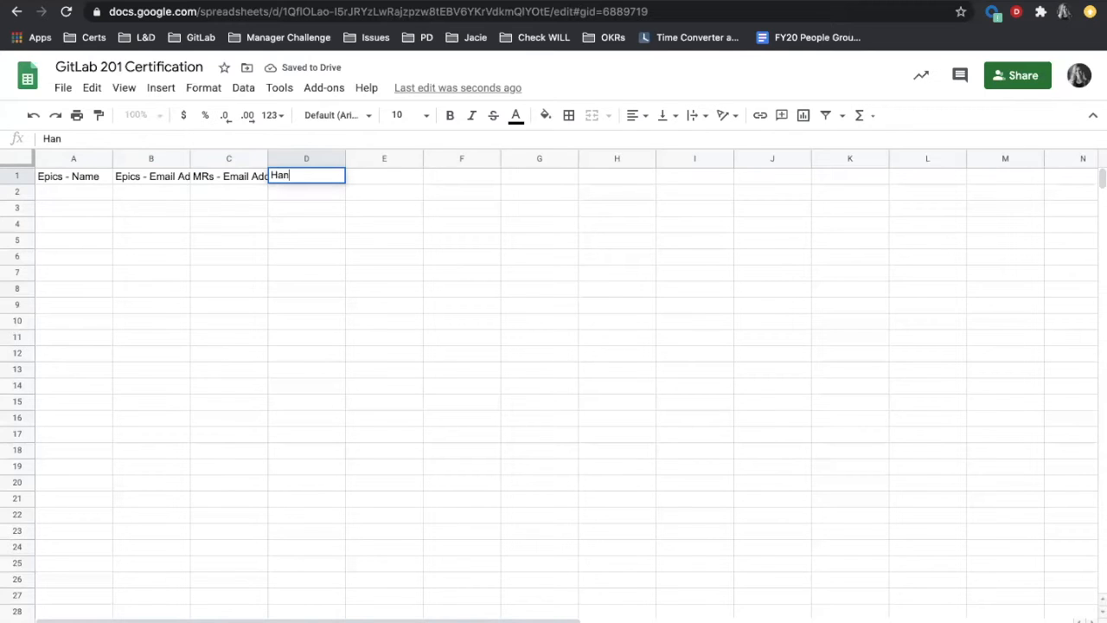
text(dbook Page - E)
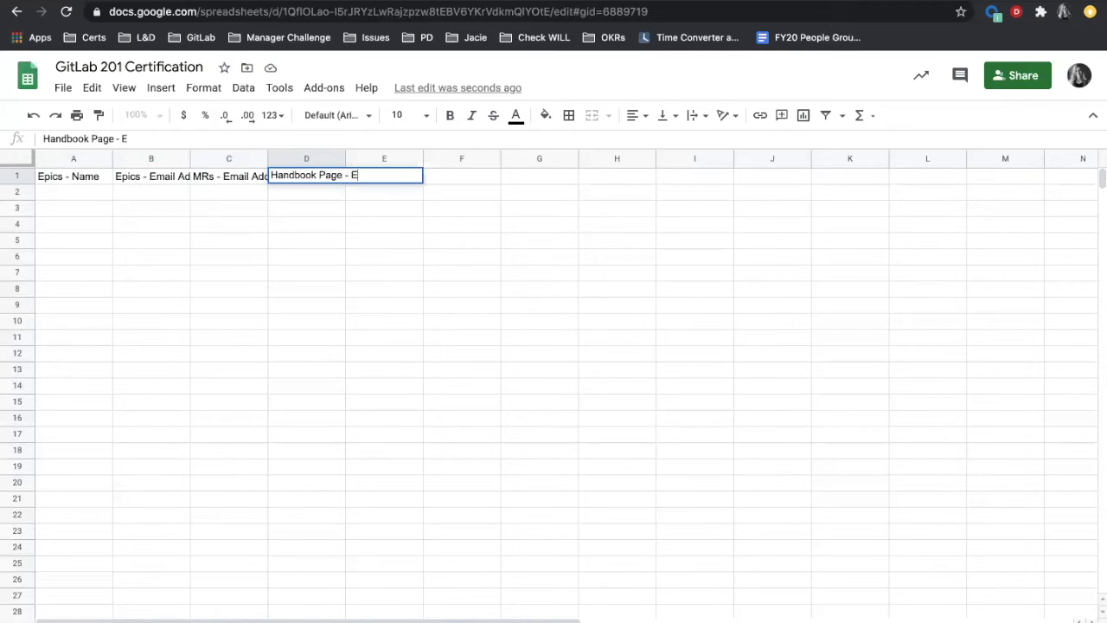
text(mail Address)
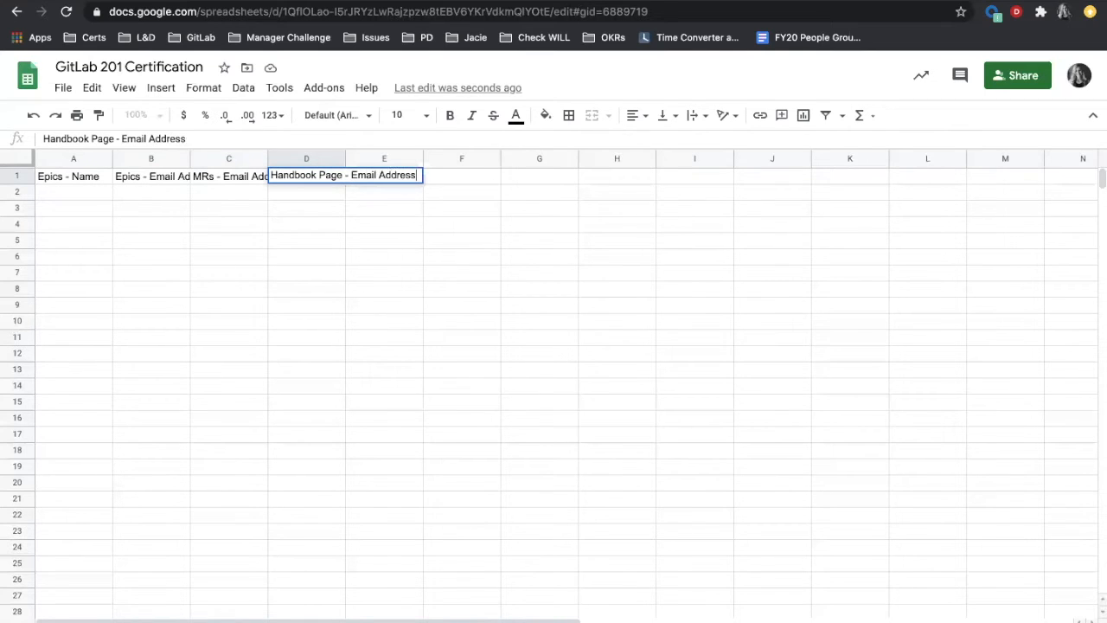
key(Tab)
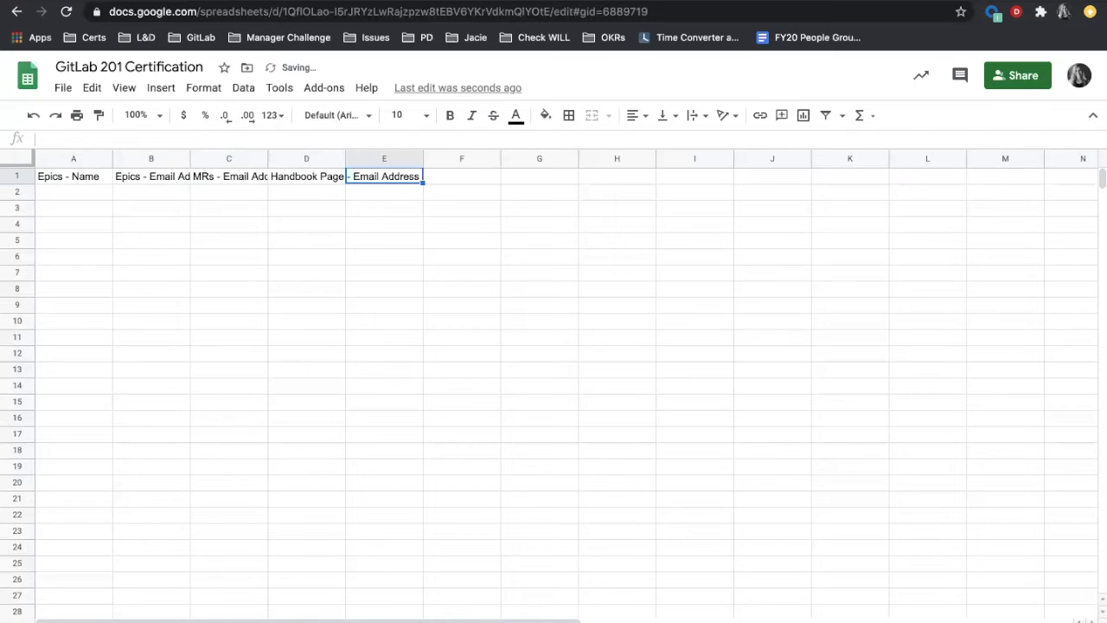
text(Pass All Three)
key(Tab)
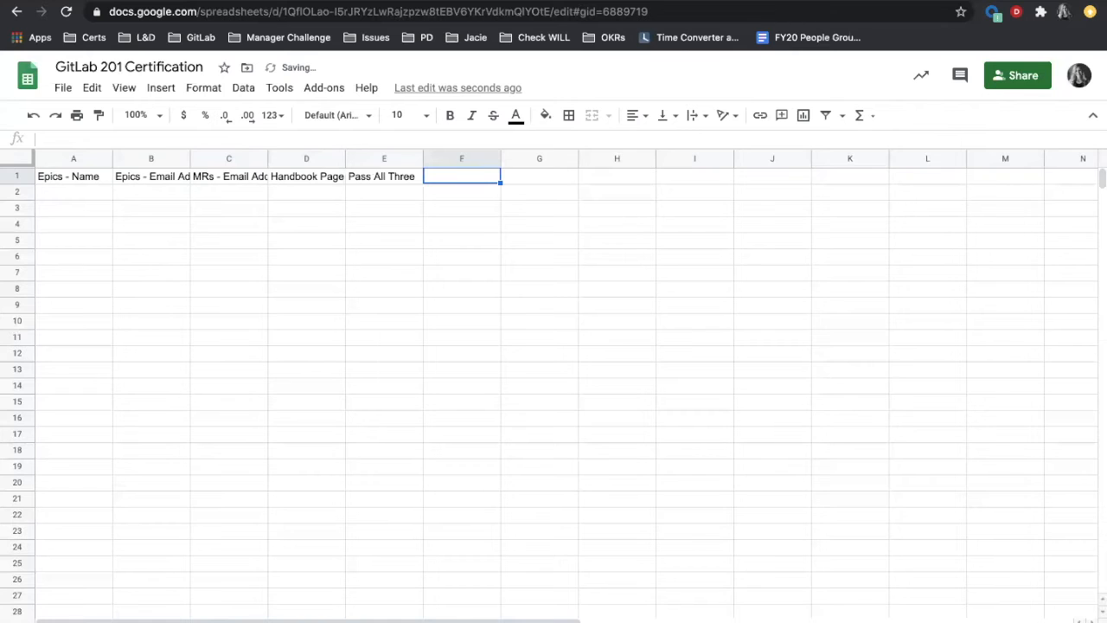
text(Handbook Page =)
key(BackSpace)
key(BackSpace)
text(- Date)
key(Return)
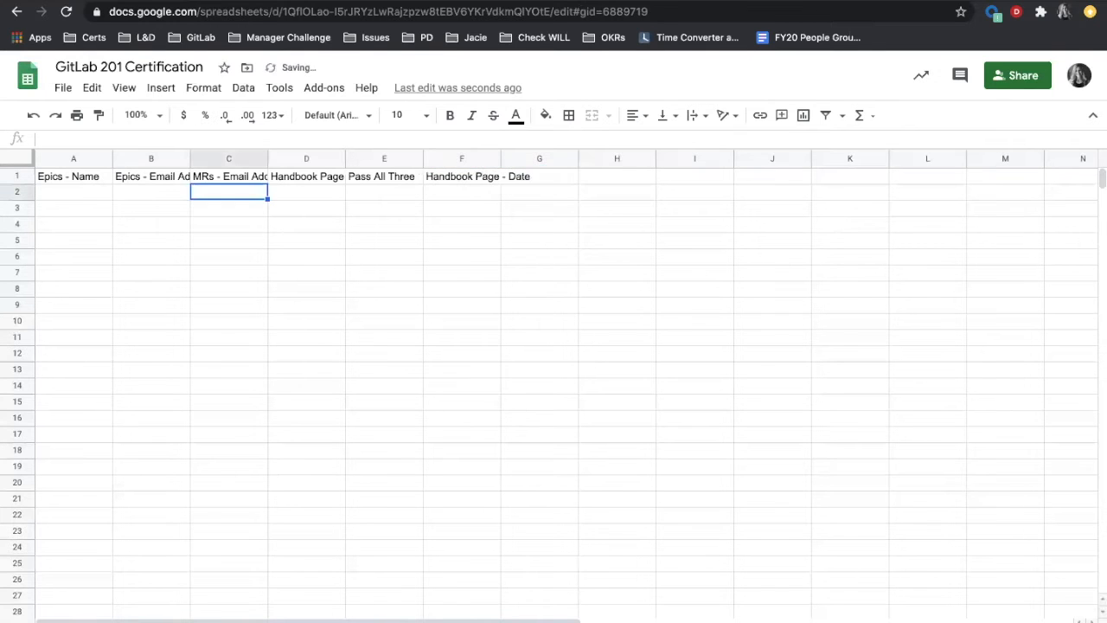
Auto-fit columns B, C, D, E and F to their row-1 header text
double_click(191, 158)
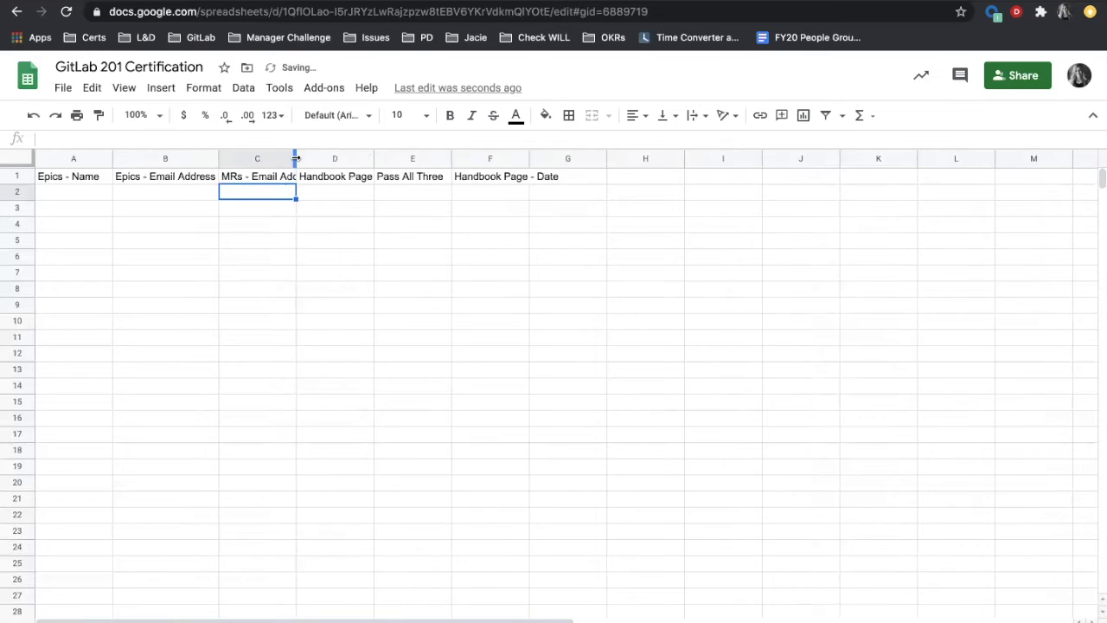
double_click(296, 158)
double_click(398, 158)
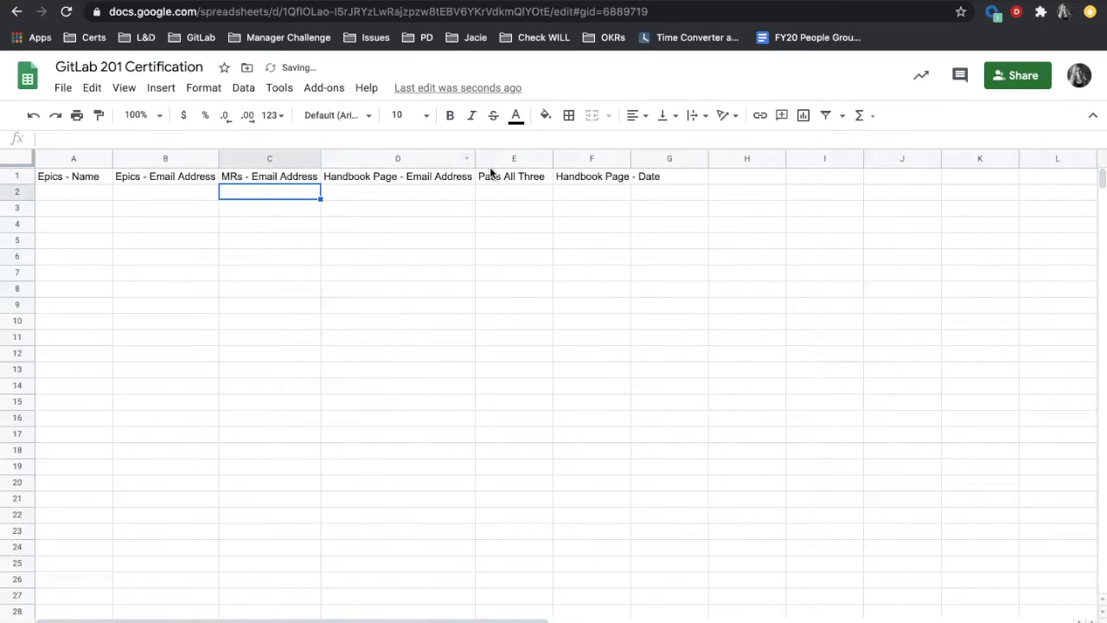
double_click(553, 159)
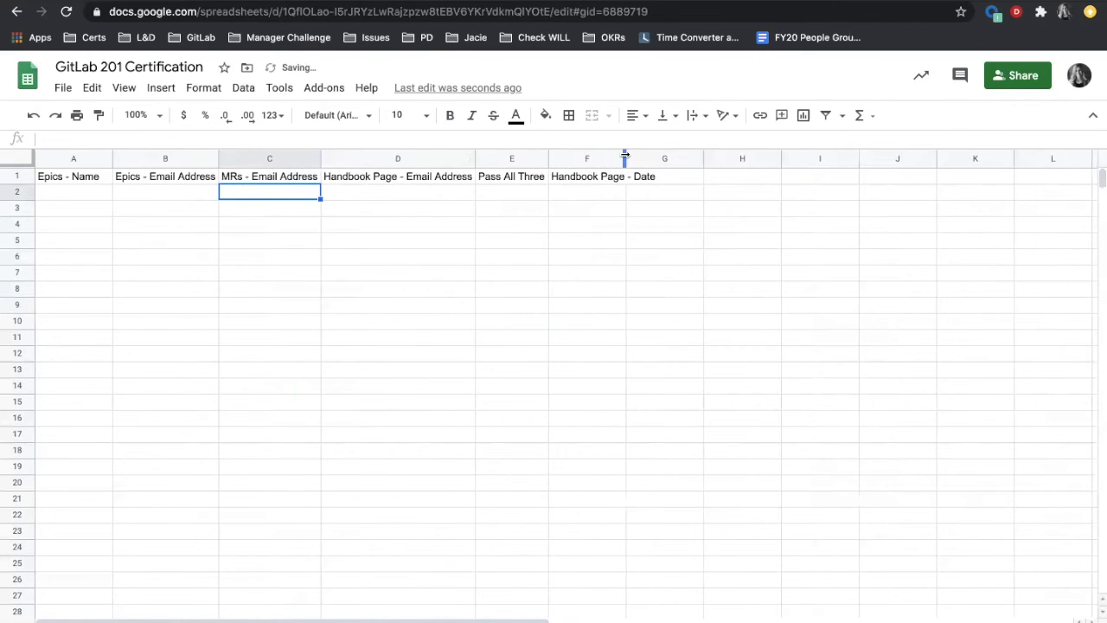
double_click(626, 158)
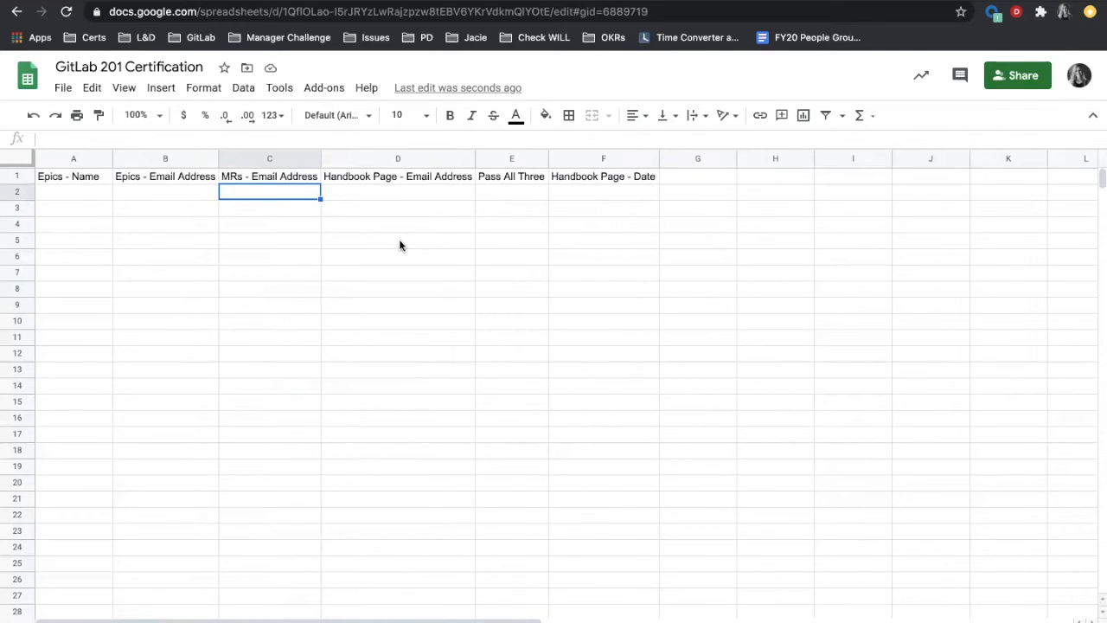
click(66, 193)
click(178, 198)
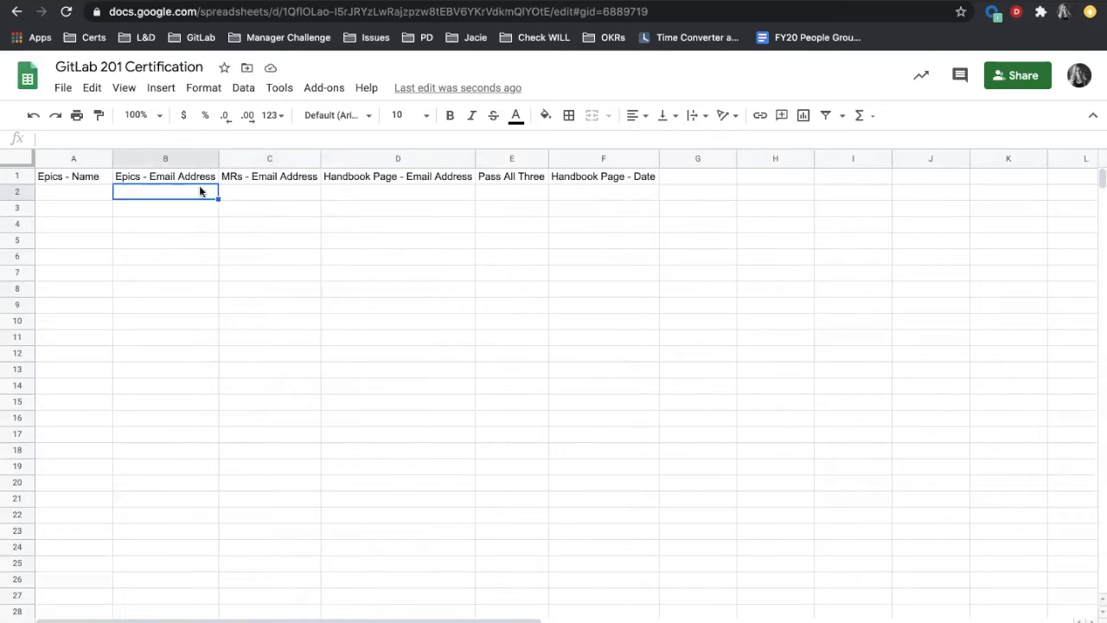
click(506, 192)
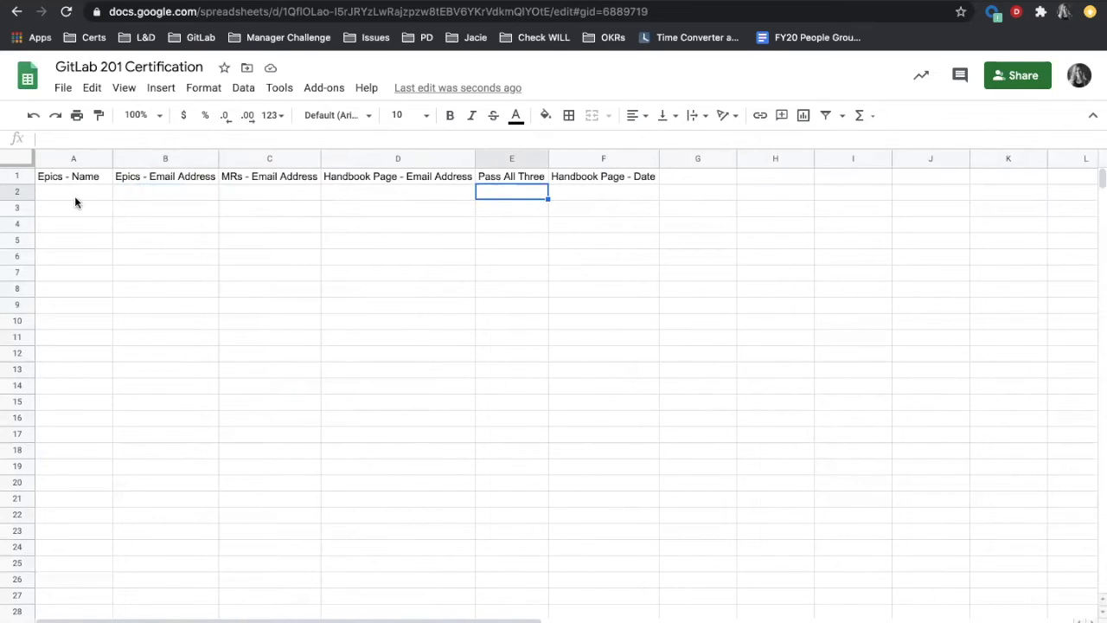
click(588, 192)
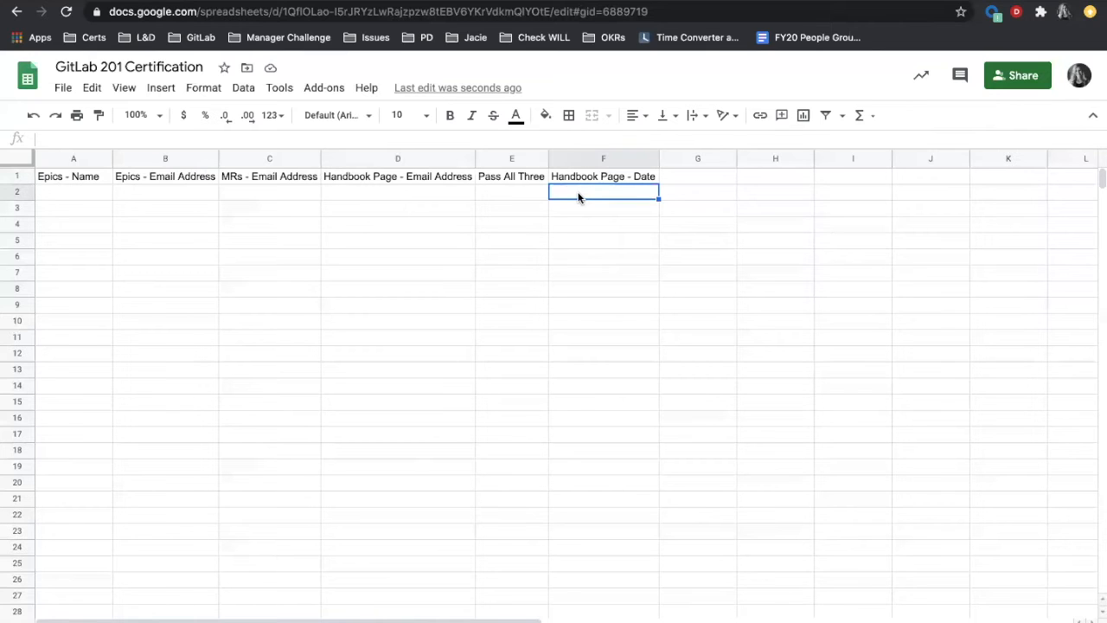
click(601, 181)
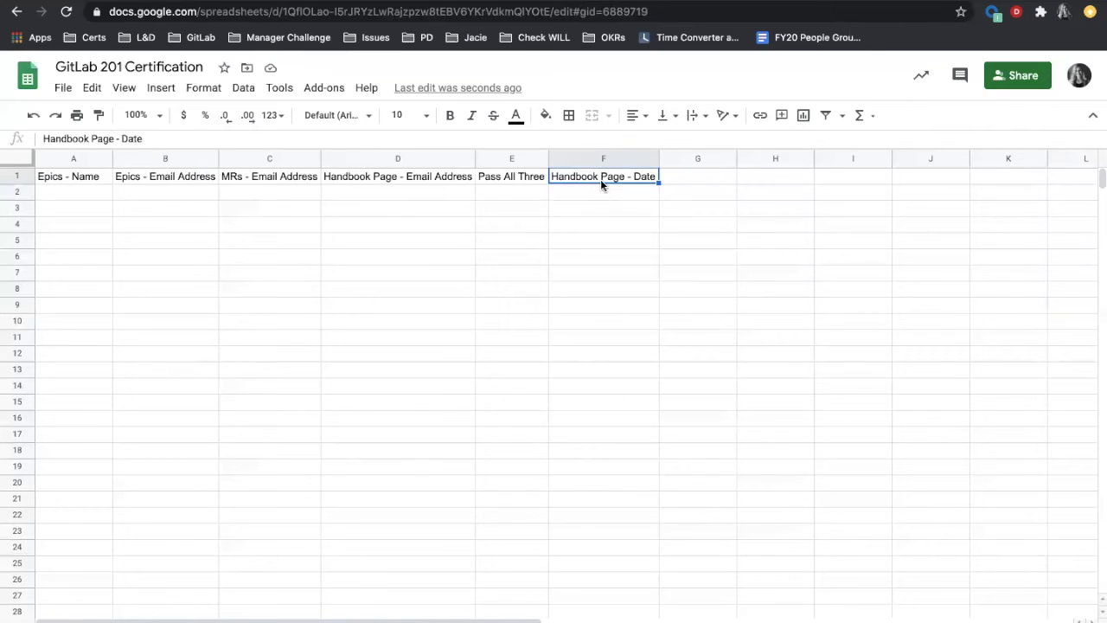
click(173, 183)
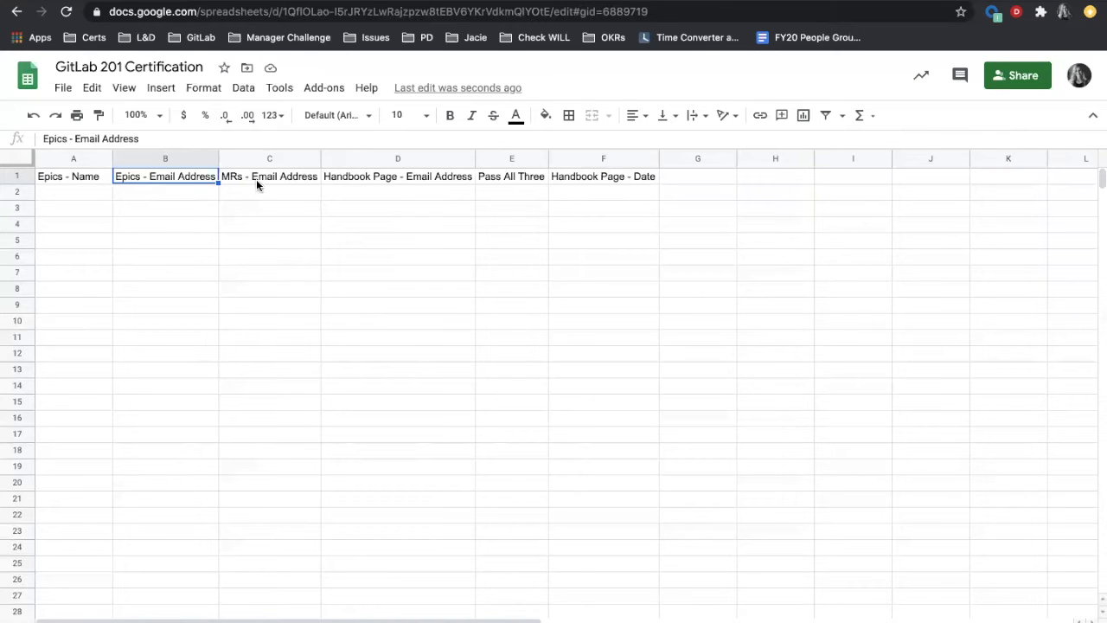
click(256, 183)
click(147, 176)
click(264, 177)
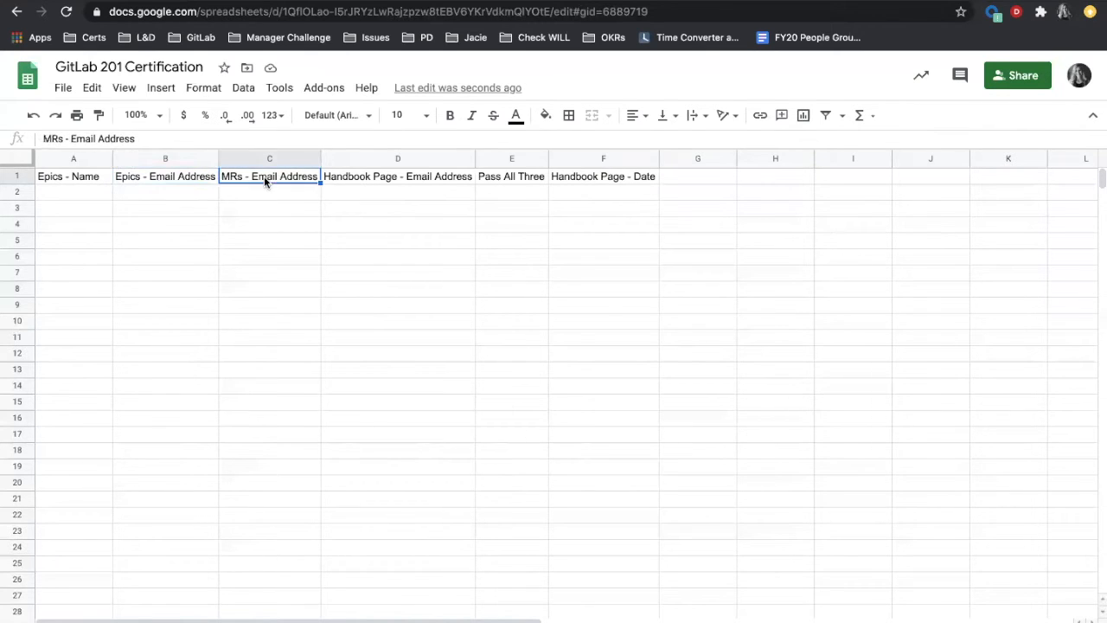
click(354, 176)
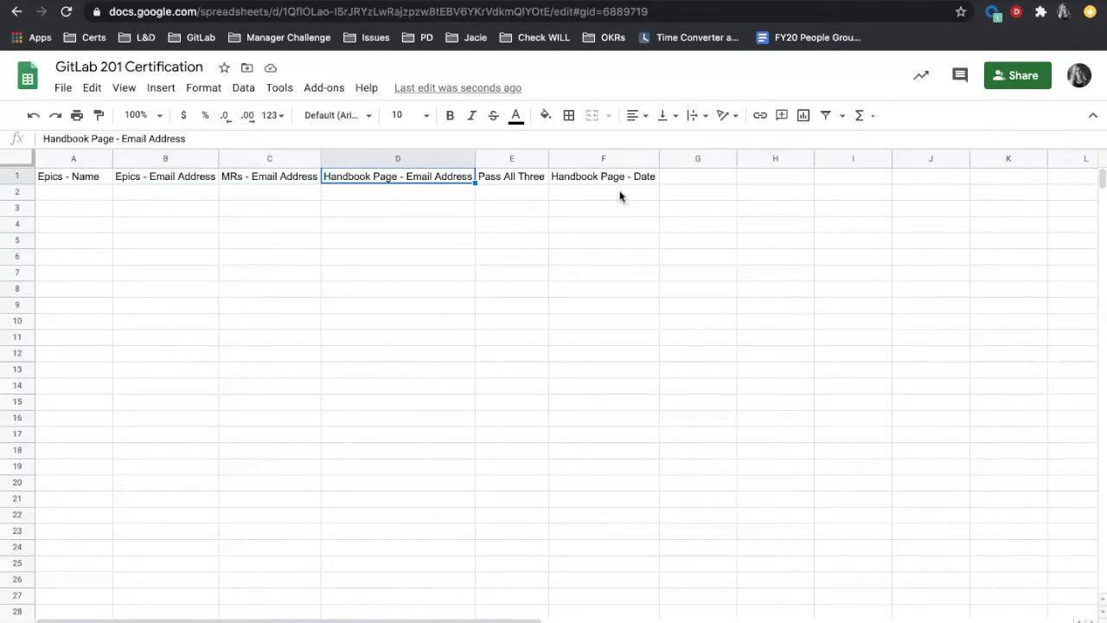
click(561, 189)
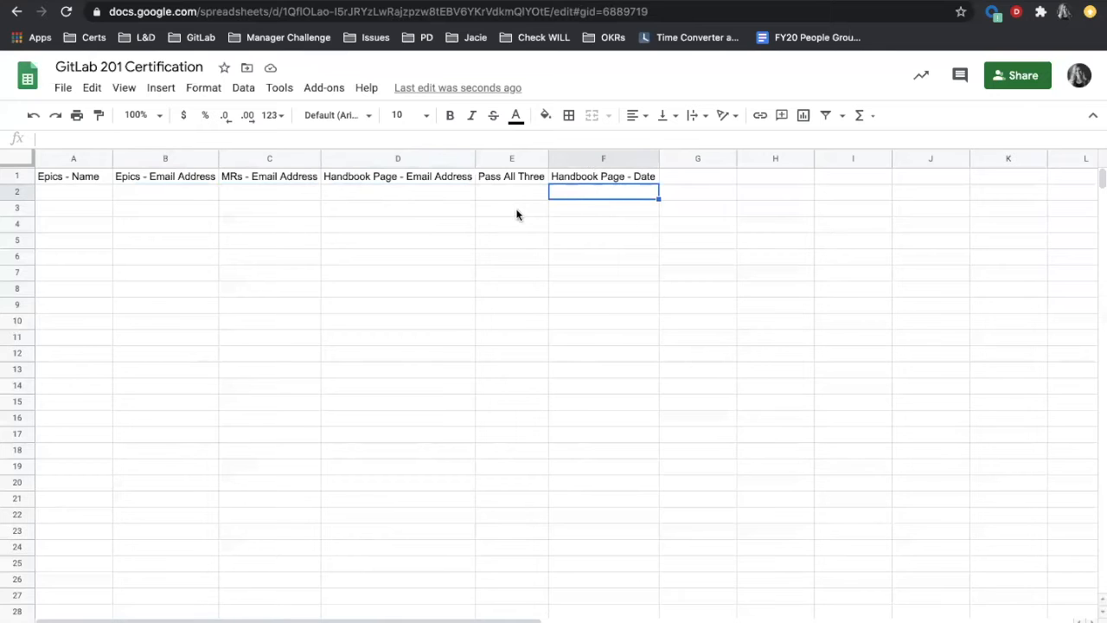
click(77, 192)
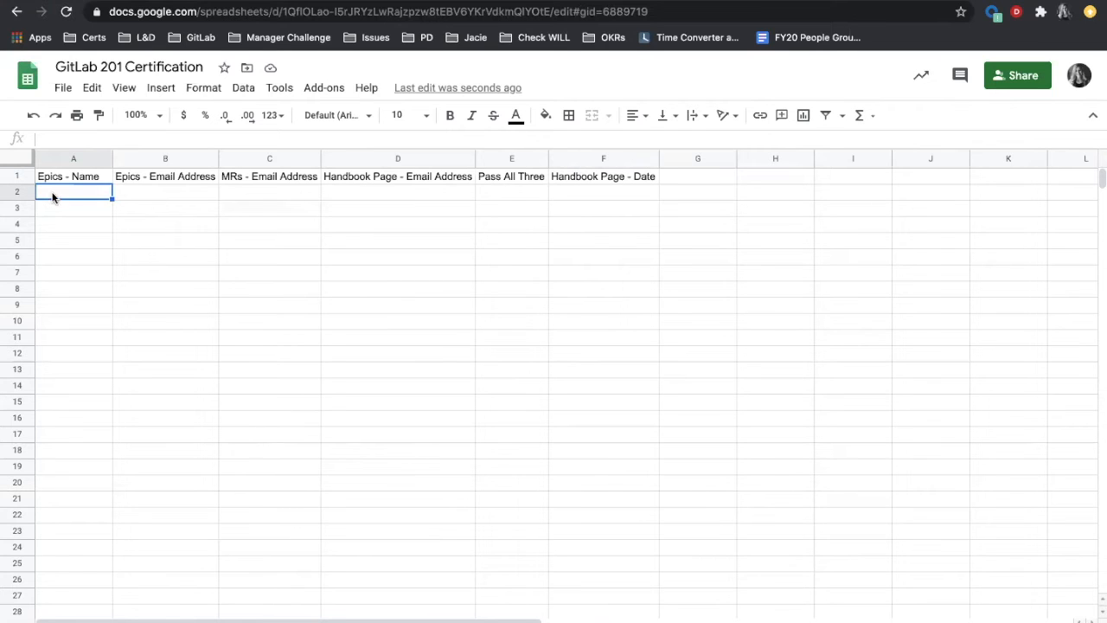
Enter =pass_epics!D:D in A2 to pull the passing Epics respondents' names
text(=)
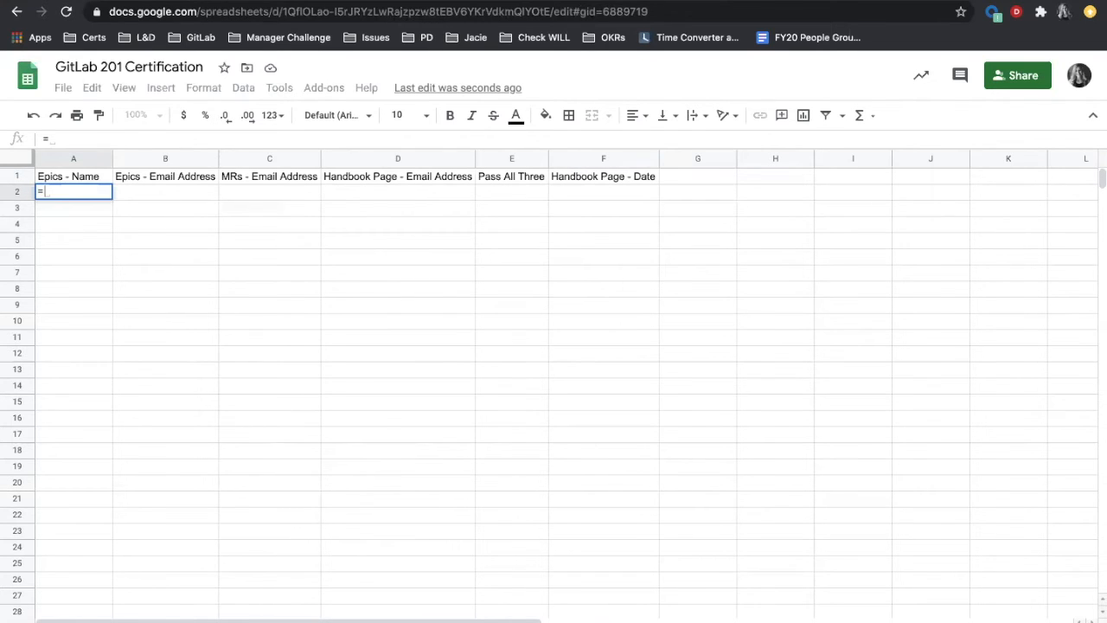
click(113, 620)
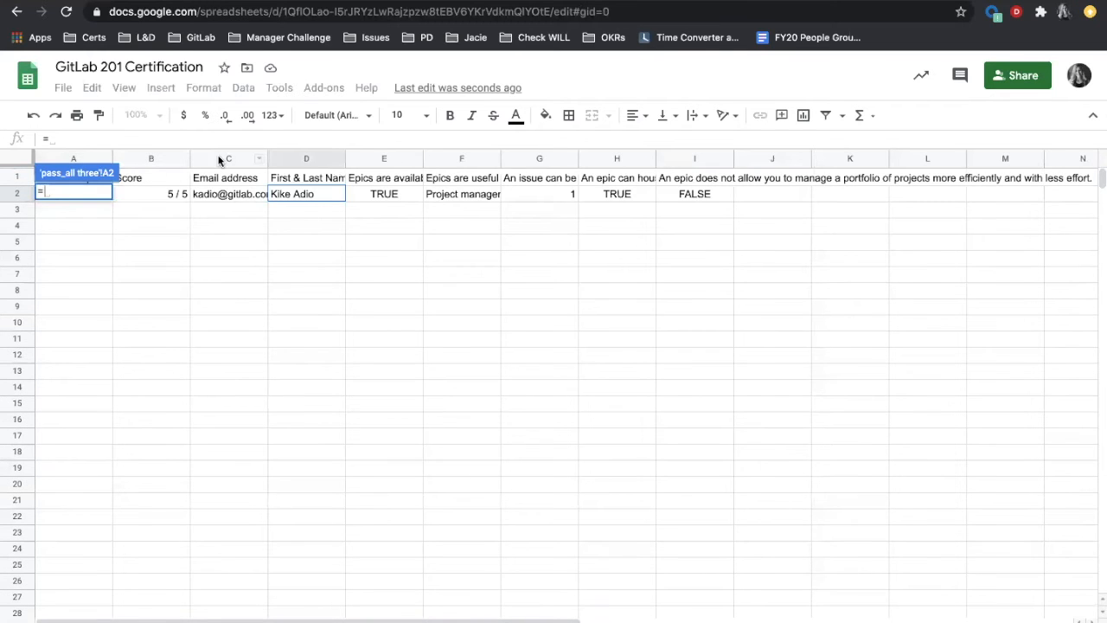
click(290, 158)
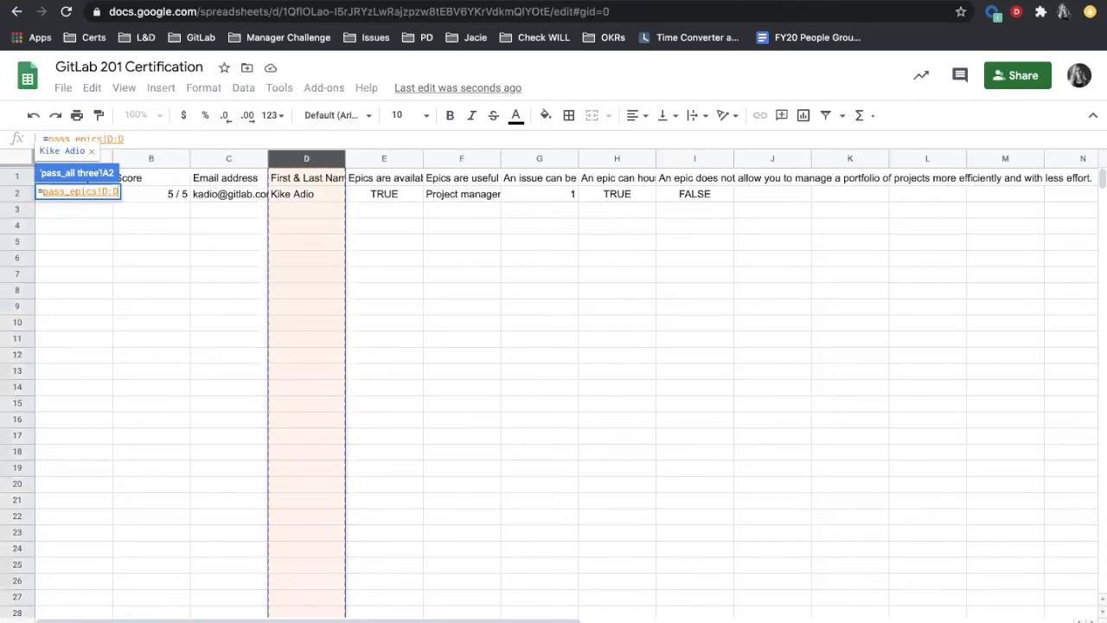
key(Return)
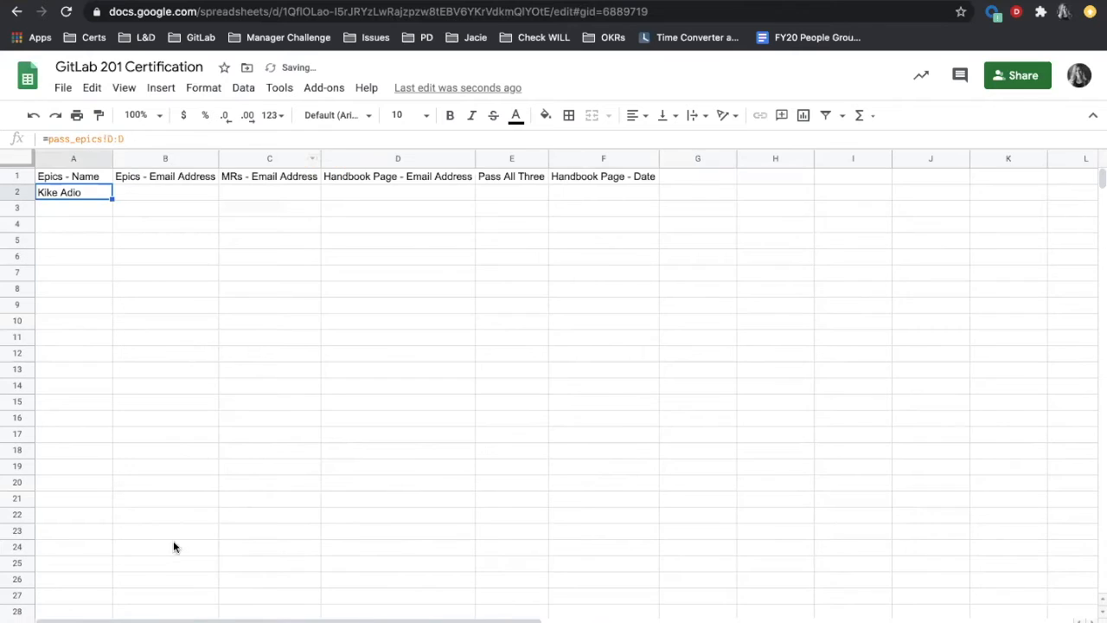
click(69, 205)
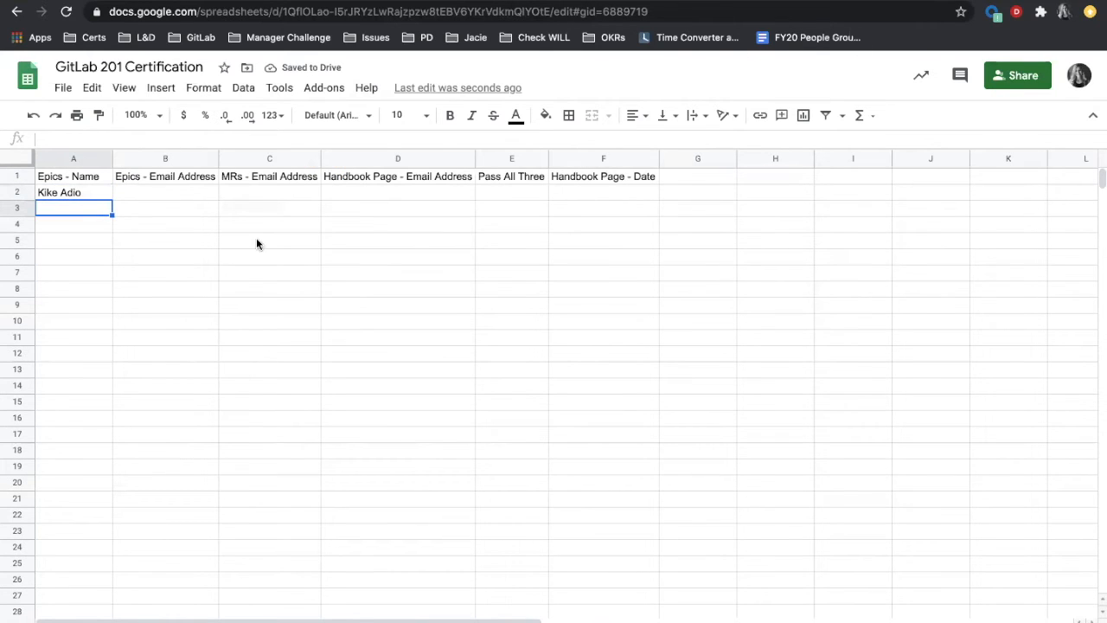
click(74, 194)
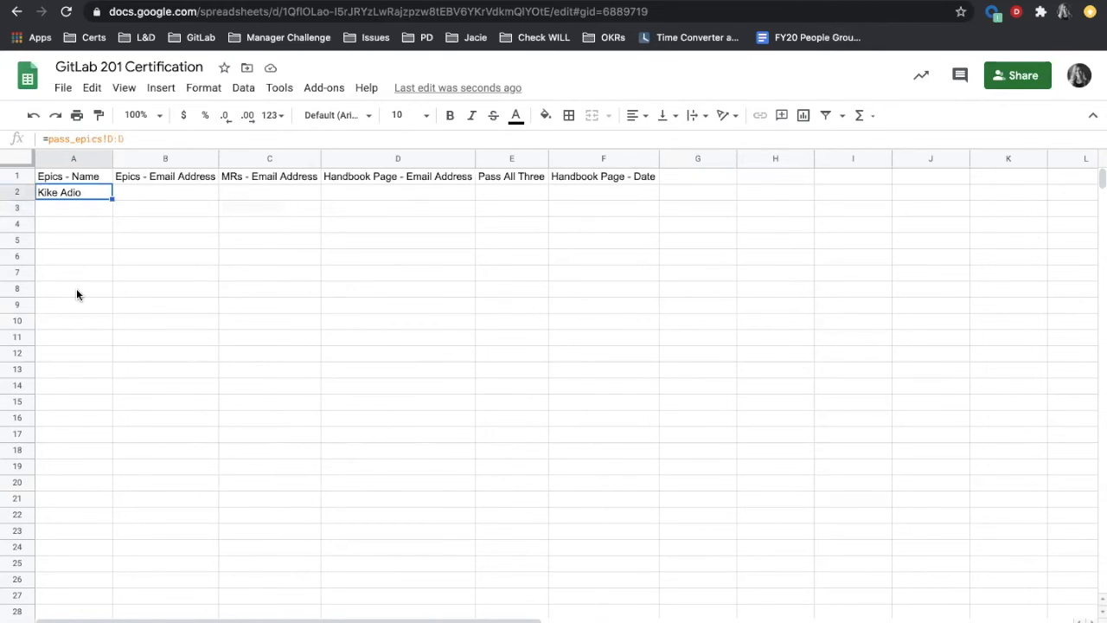
Copy the A2 name formula and paste it down column A through row 1000
key(ctrl+c)
key(ctrl+Down)
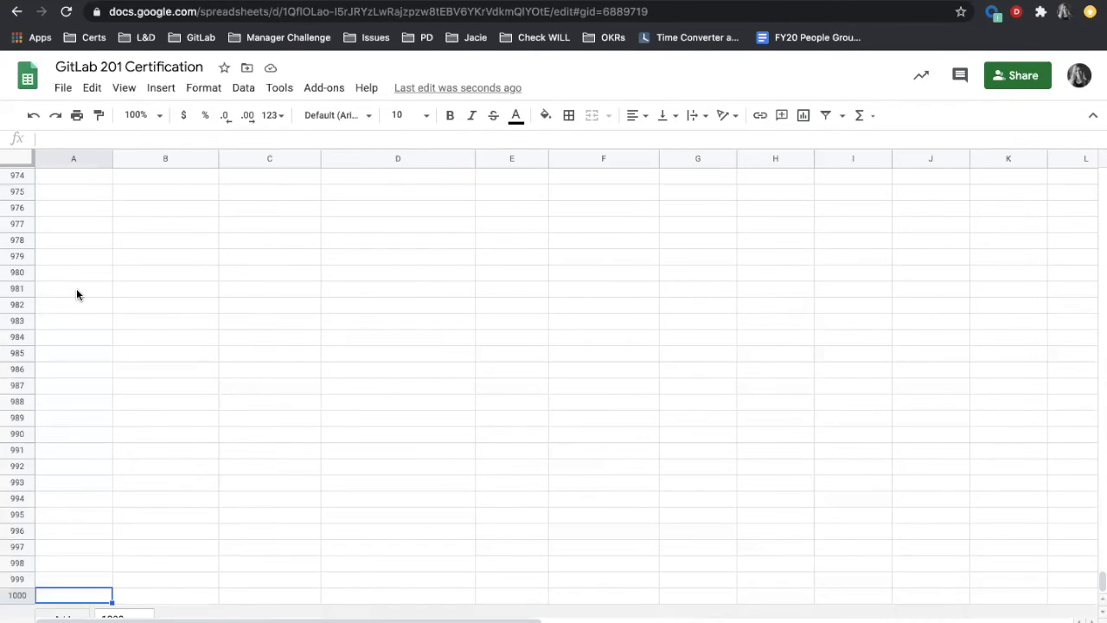
scroll(77, 324, up, 20)
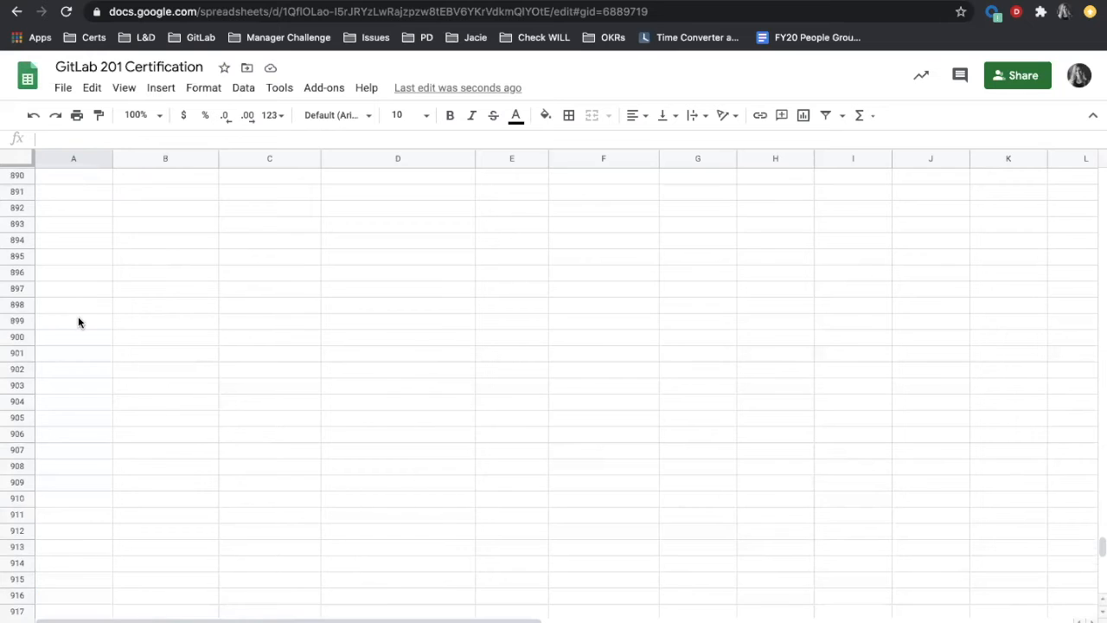
scroll(77, 323, up, 10)
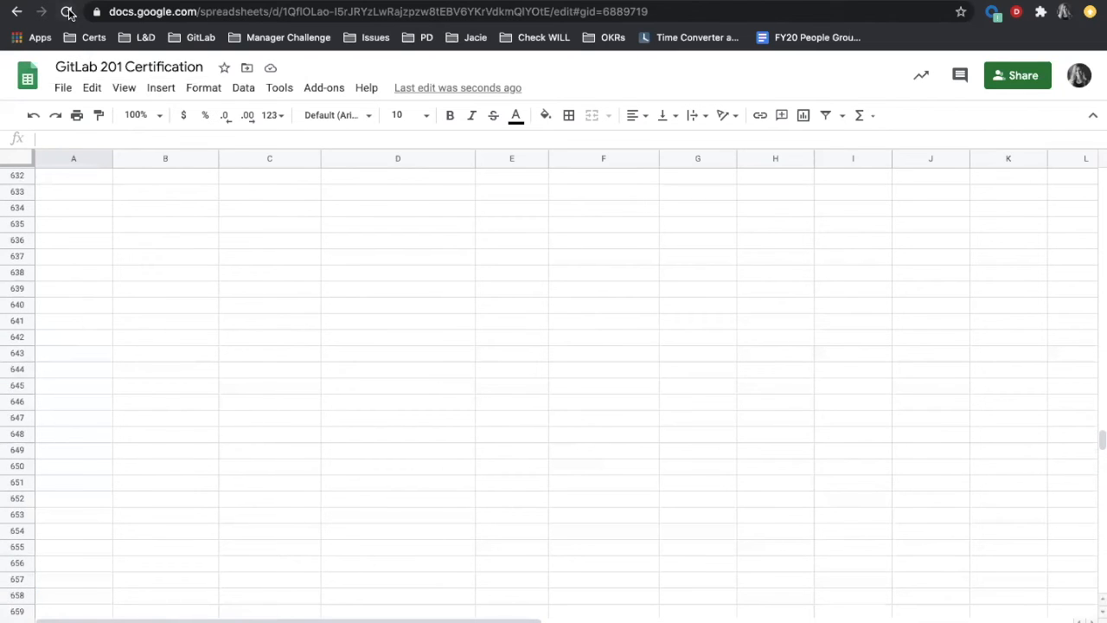
scroll(33, 205, right, 1)
scroll(209, 344, up, 20)
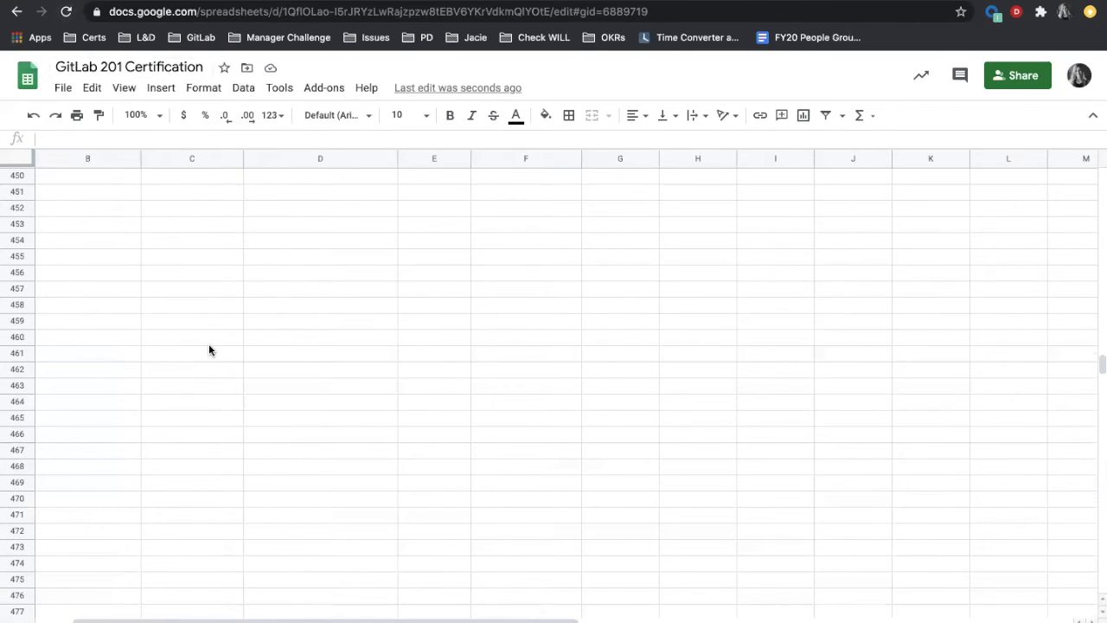
scroll(208, 344, left, 1)
scroll(209, 343, up, 20)
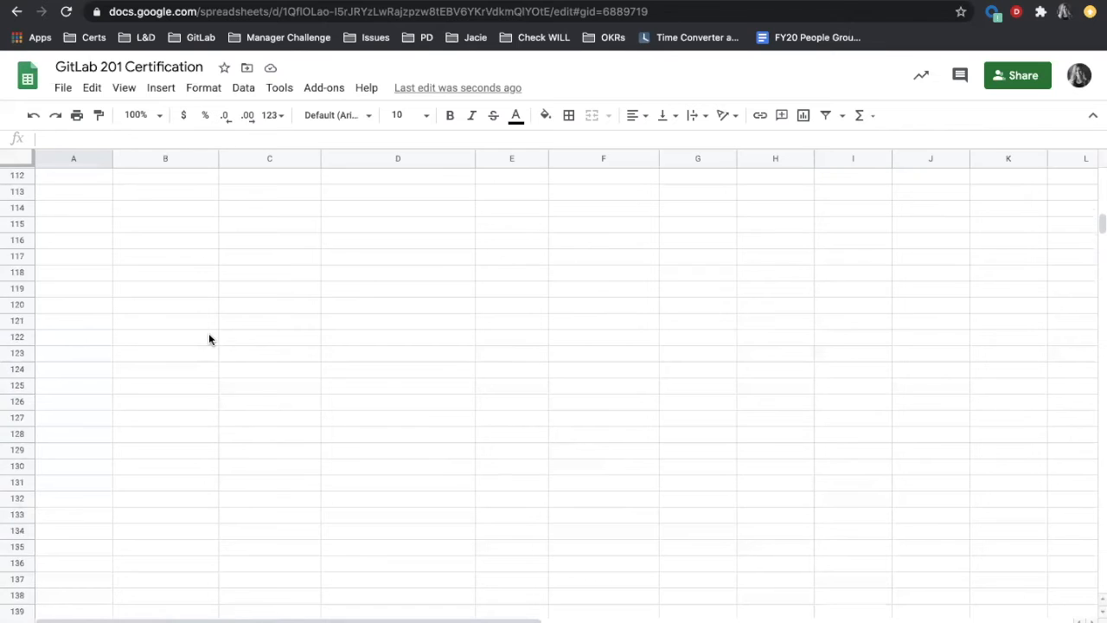
click(60, 192)
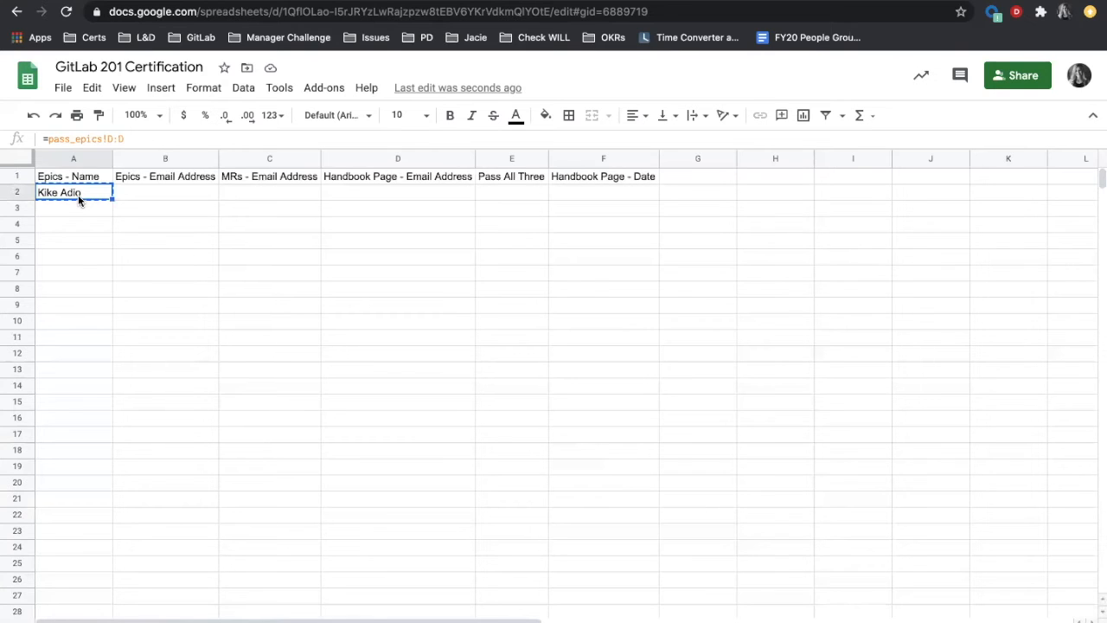
key(ctrl+shift+Down)
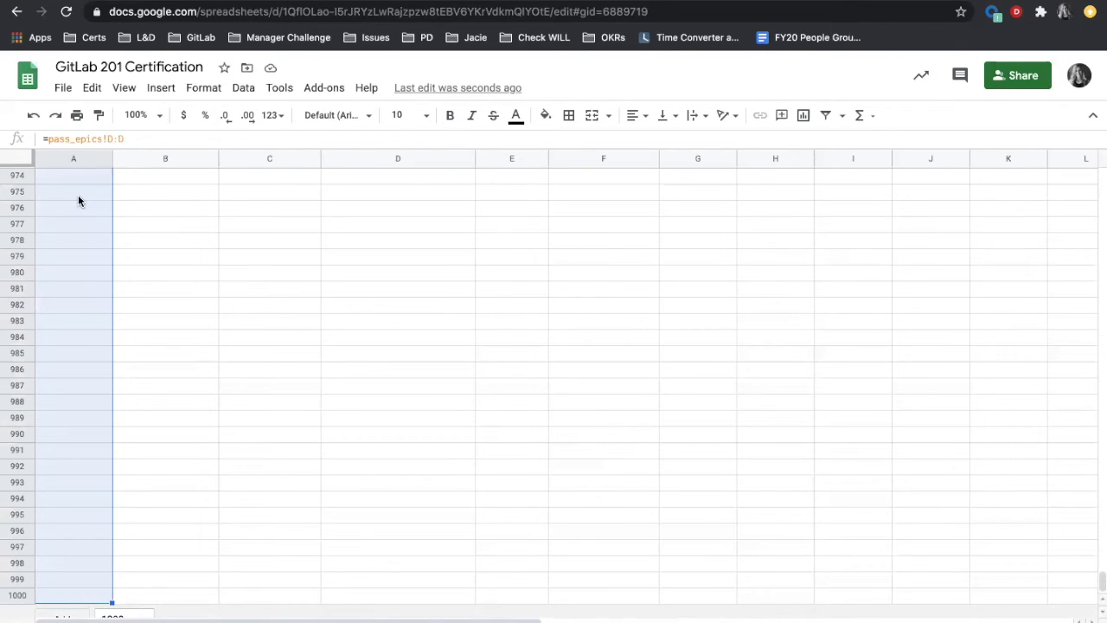
key(ctrl+v)
Check the bottom rows of column A, then return to the top and select B2
click(240, 326)
click(78, 519)
click(64, 580)
click(59, 594)
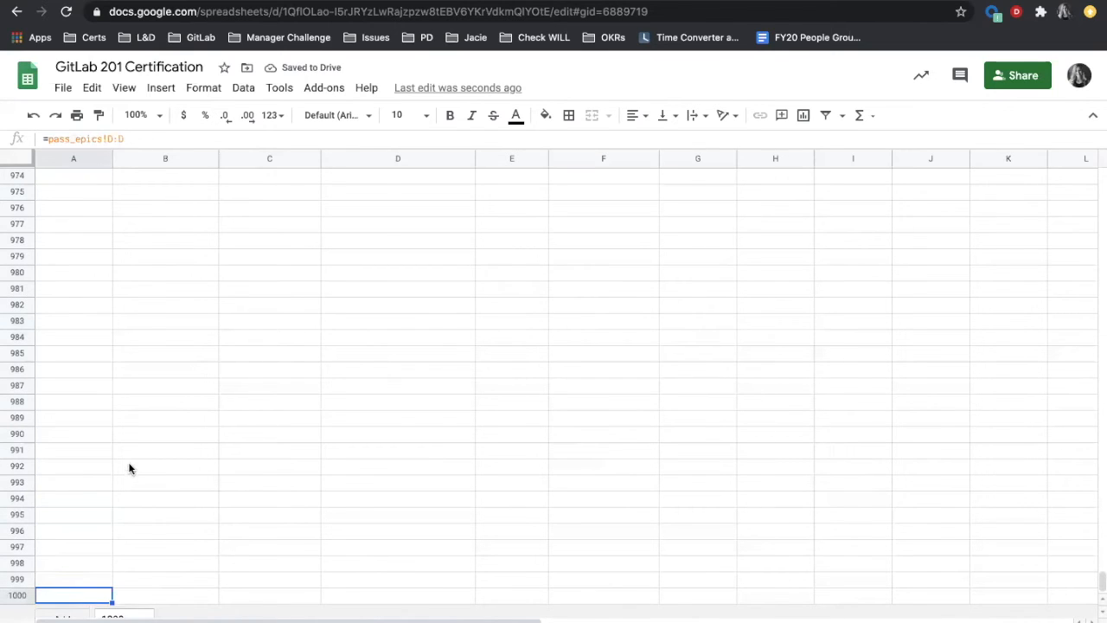
click(198, 428)
key(ctrl+Up)
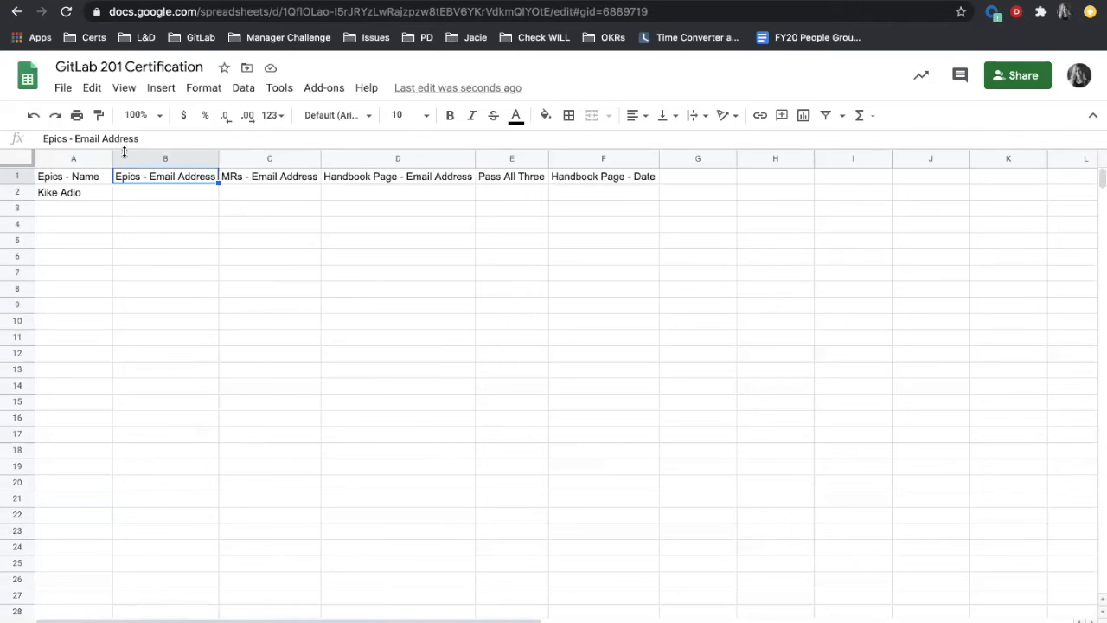
click(122, 193)
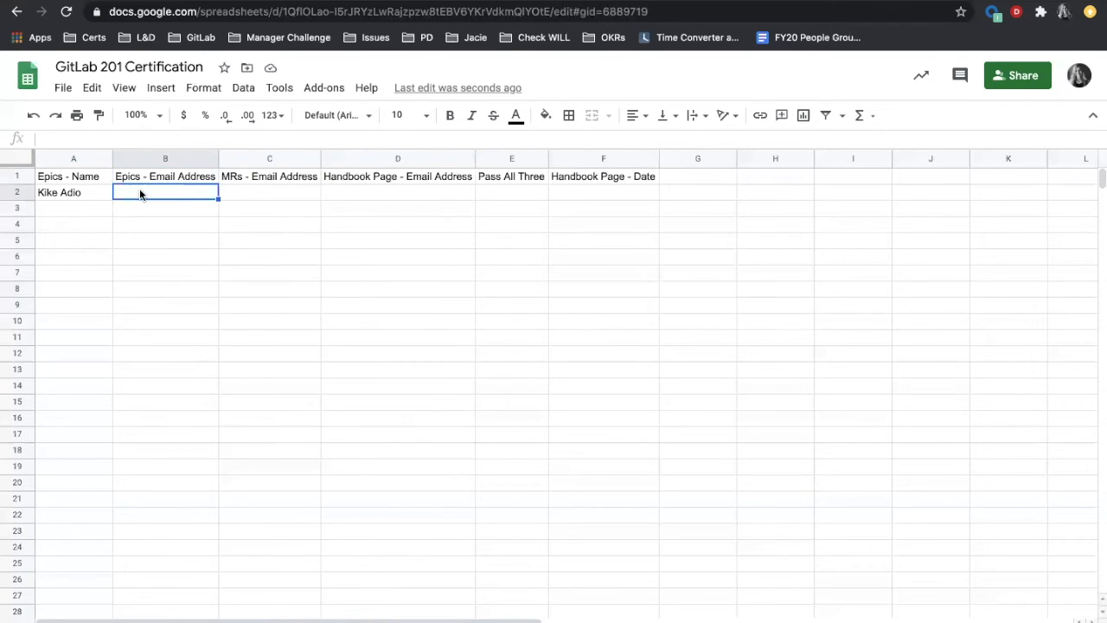
Enter =pass_epics!C:C in B2 to pull the Epics email addresses
text(=)
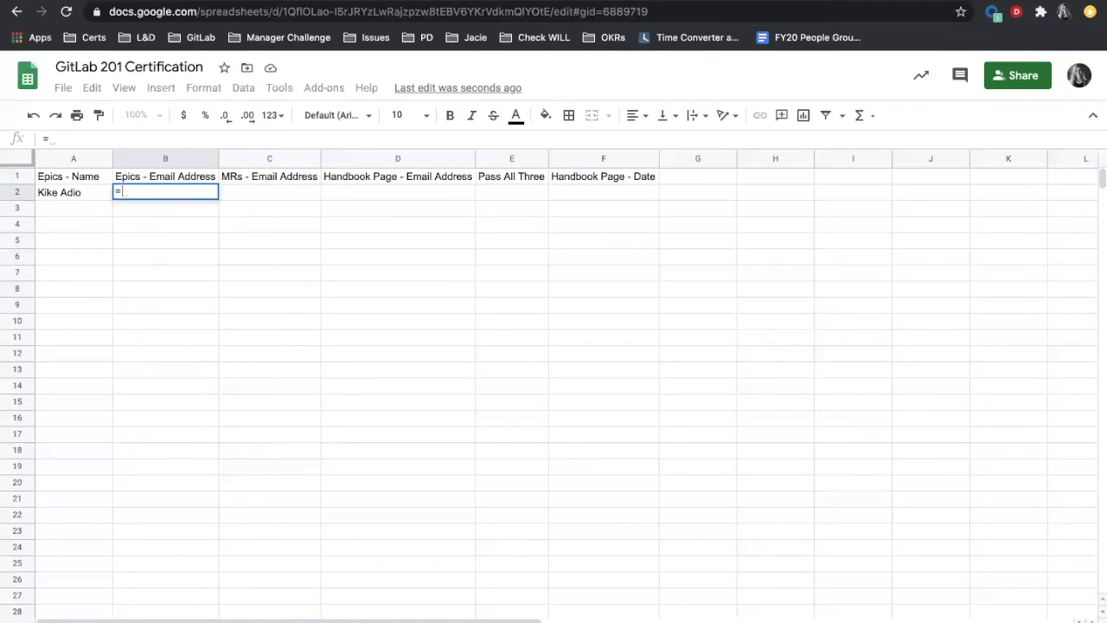
click(298, 622)
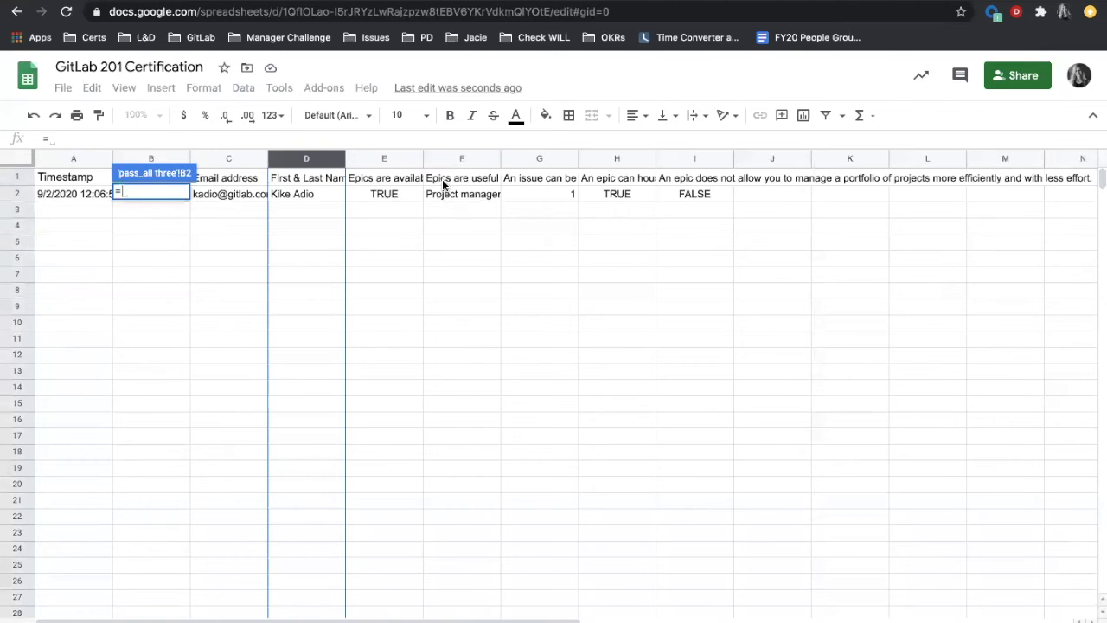
click(222, 160)
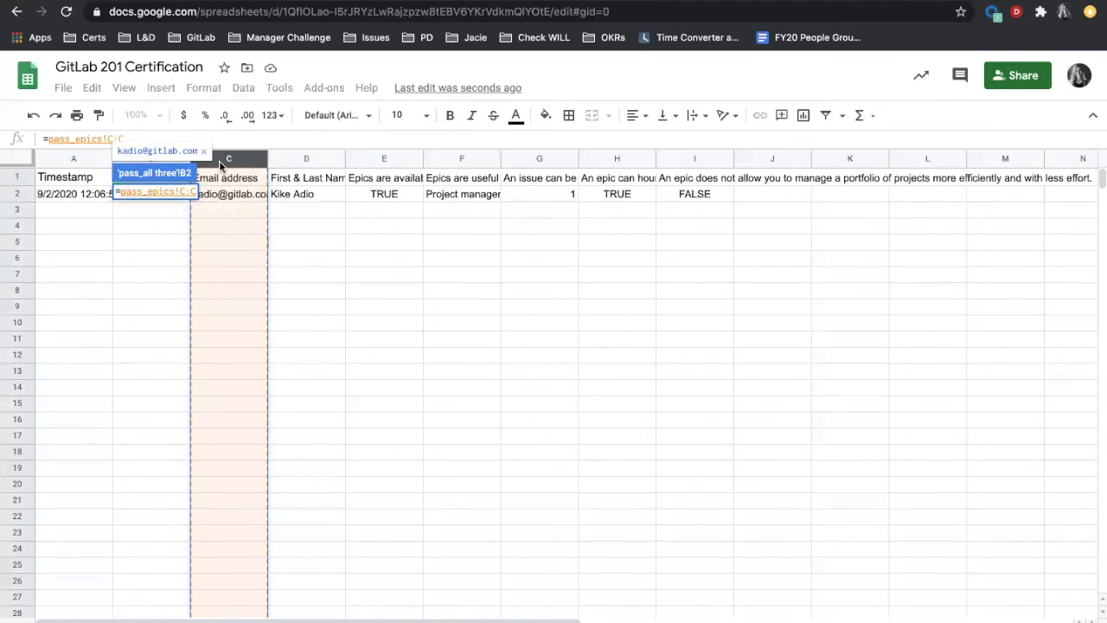
key(Return)
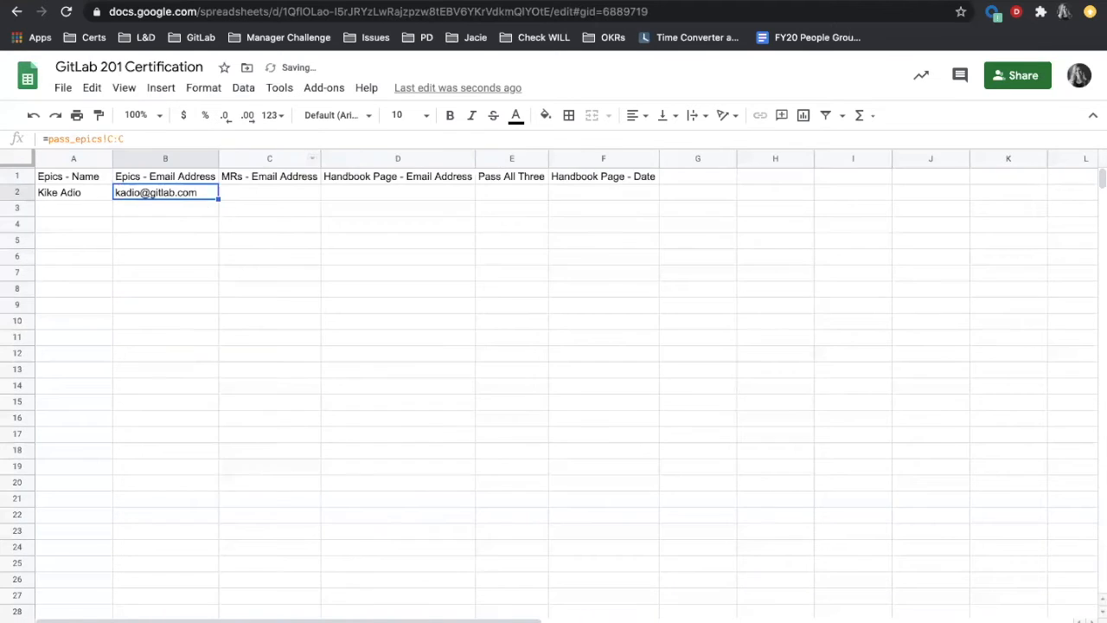
Copy the B2 email formula down column B to row 1000
click(141, 210)
click(140, 194)
click(142, 209)
click(146, 195)
key(ctrl+c)
key(ctrl+shift+Down)
key(ctrl+v)
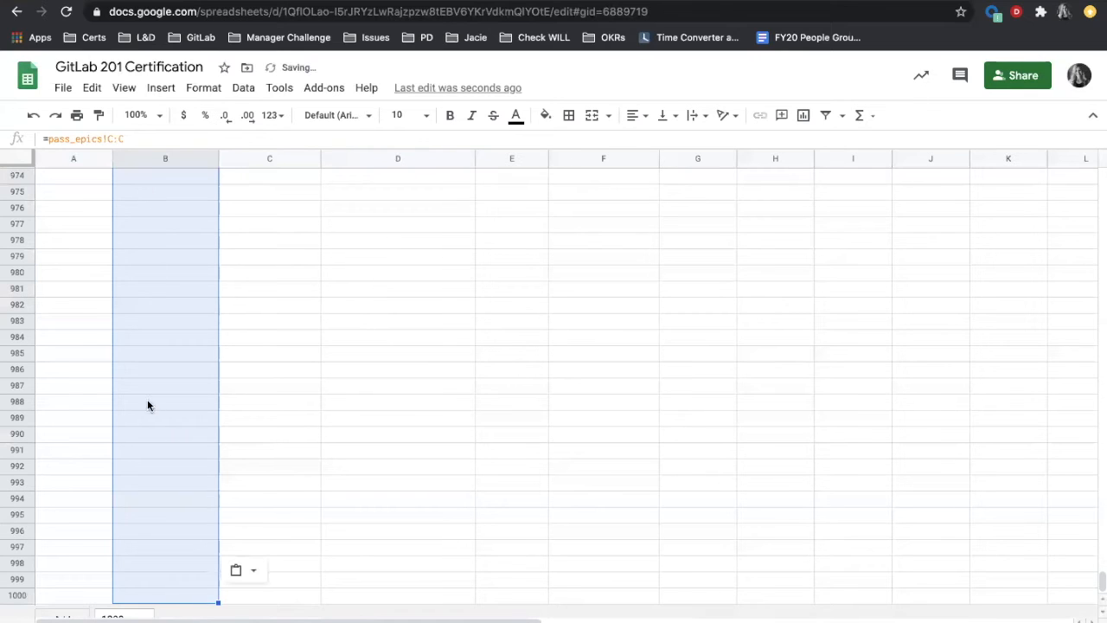
click(272, 403)
click(164, 471)
click(287, 467)
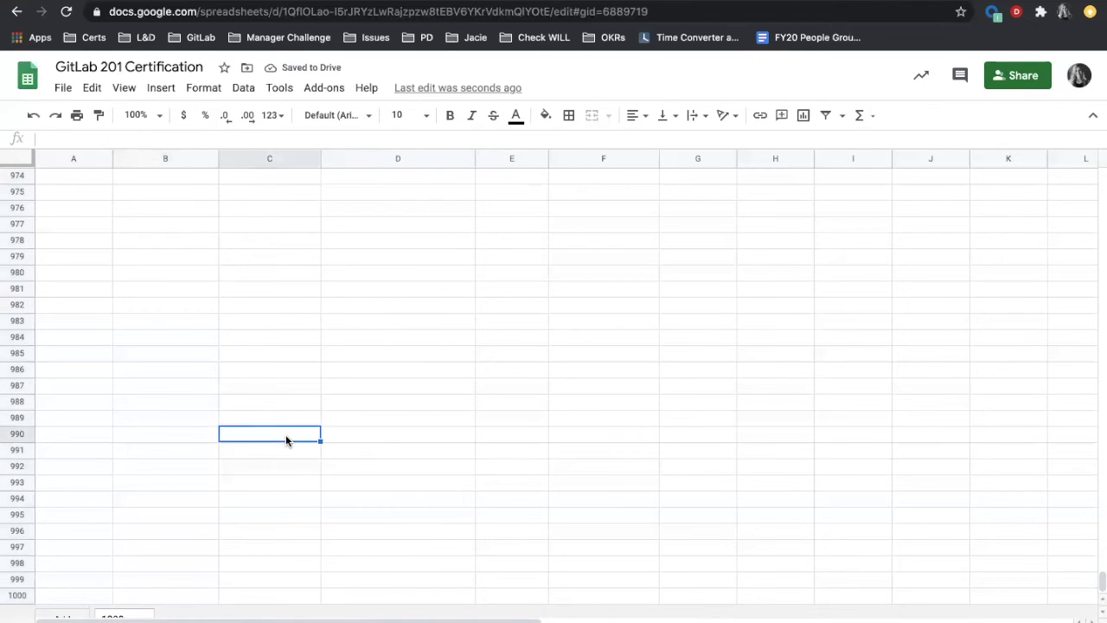
key(ctrl+Up)
Enter ='pass_merge requests'!C:C in C2 under MRs - Email Address
click(256, 193)
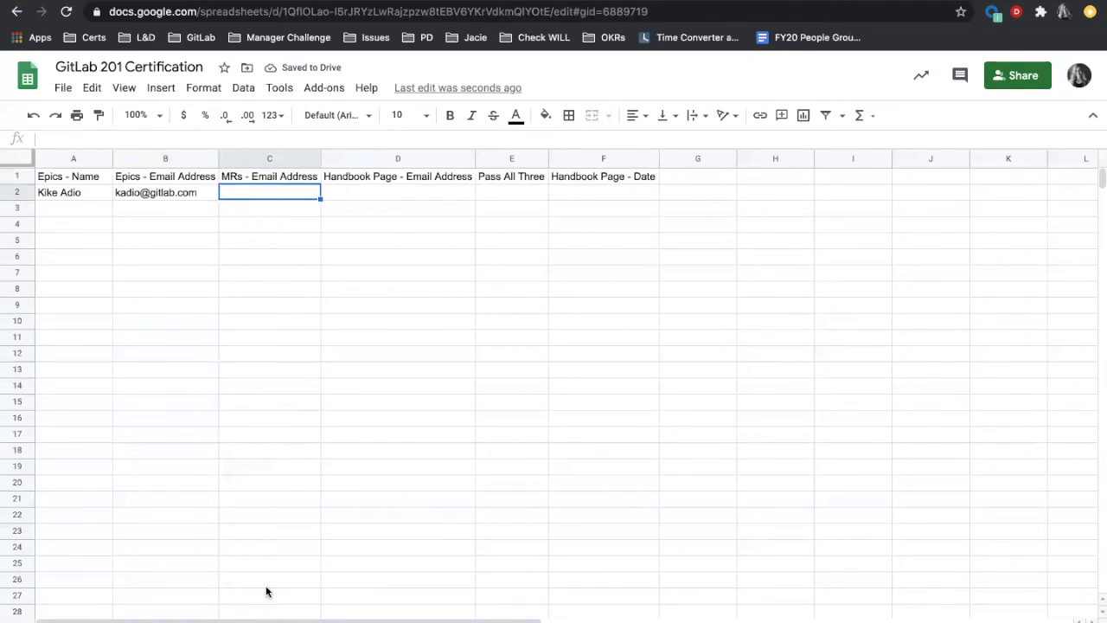
text(=)
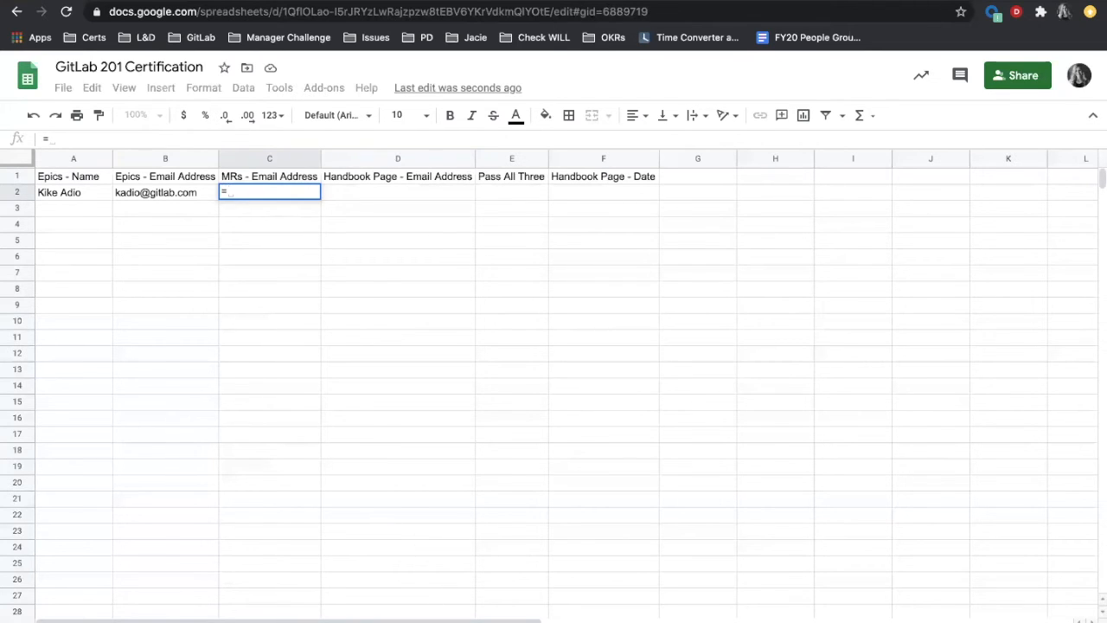
click(346, 622)
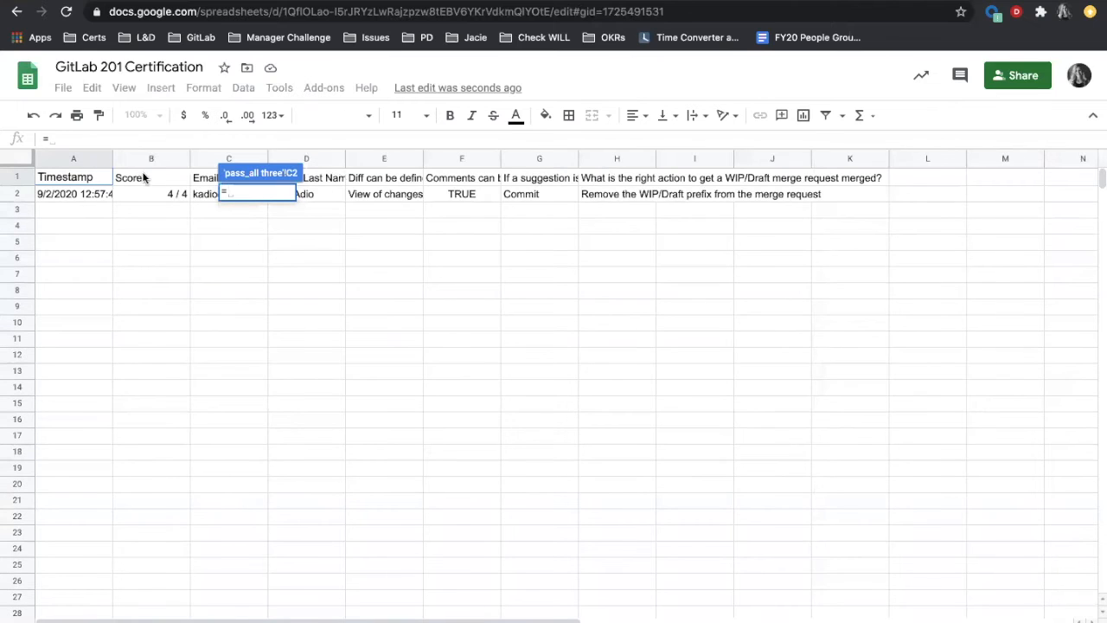
click(212, 157)
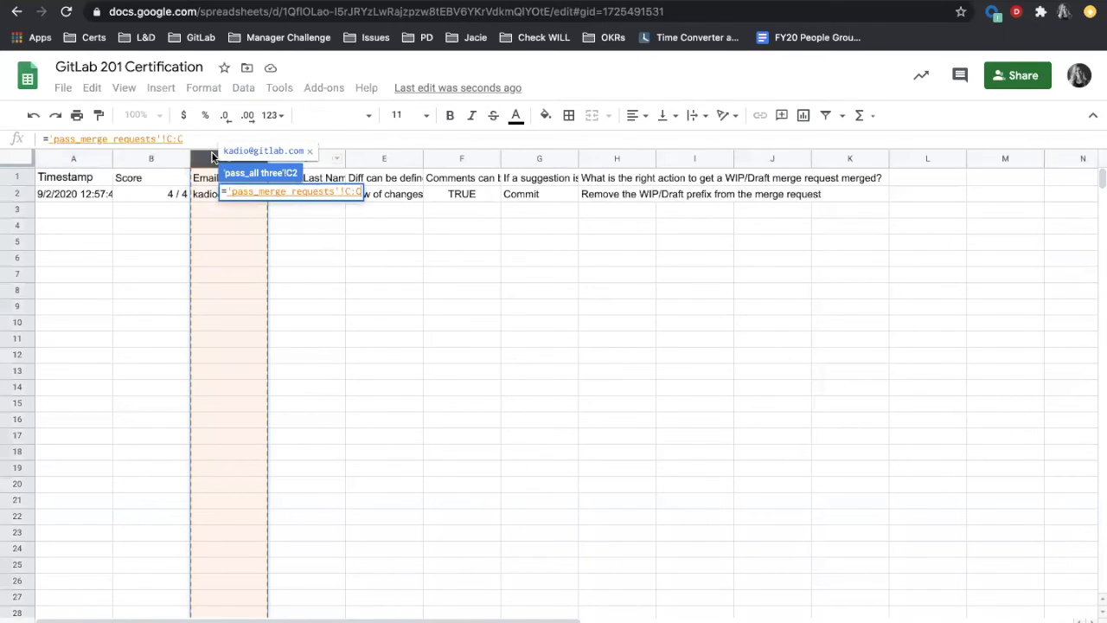
key(Return)
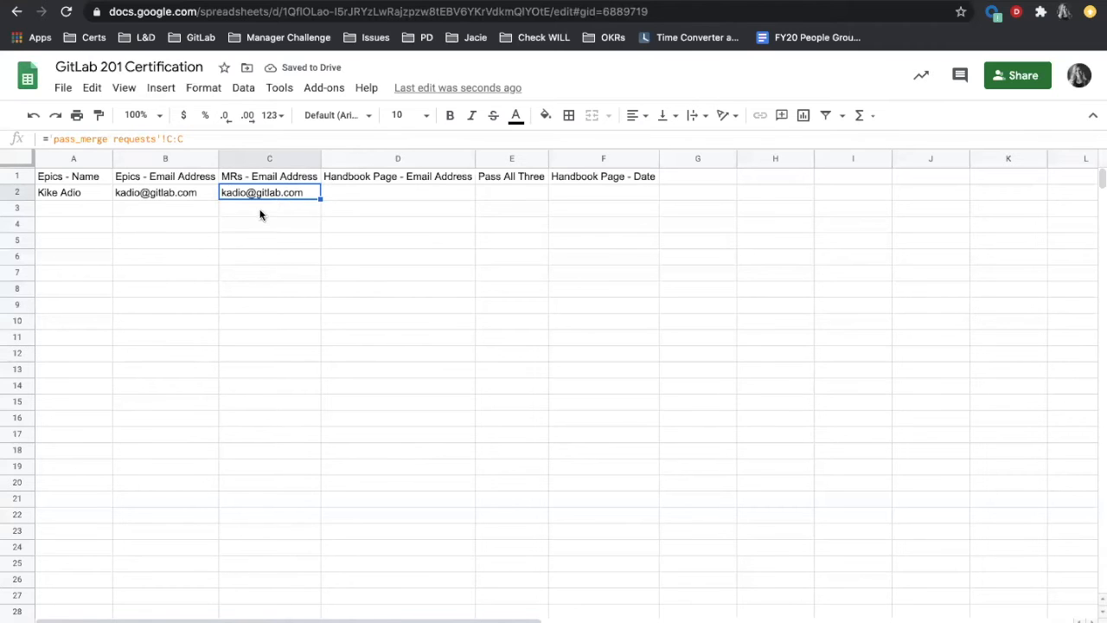
Copy the C2 formula and select down column C, closing the developer tools opened by mistake
key(ctrl+c)
key(ctrl+shift+Down)
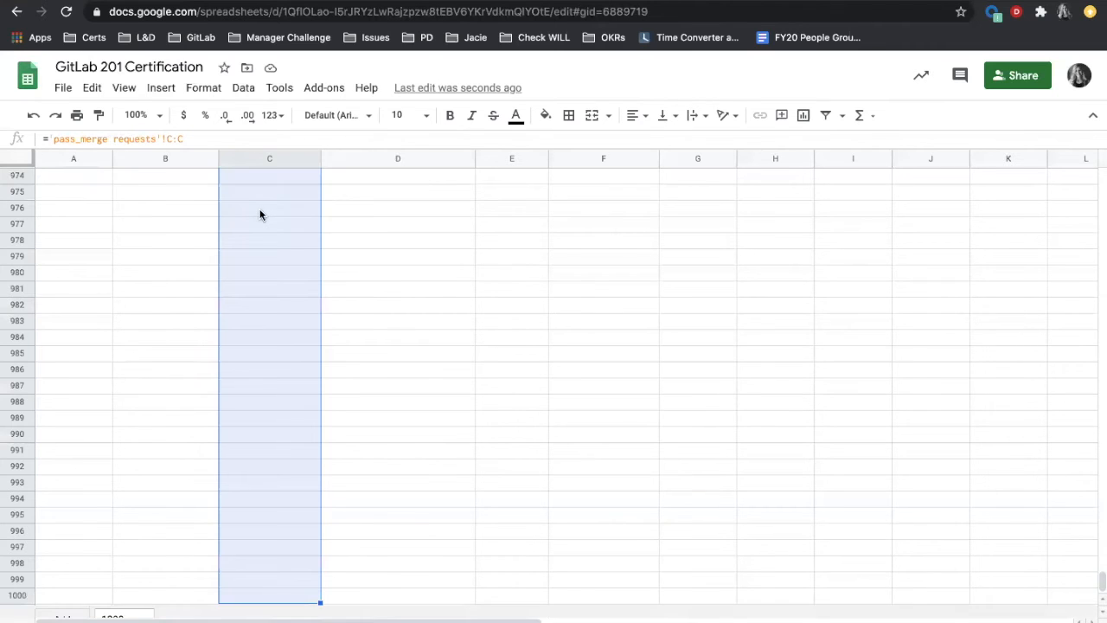
key(ctrl+shift+i)
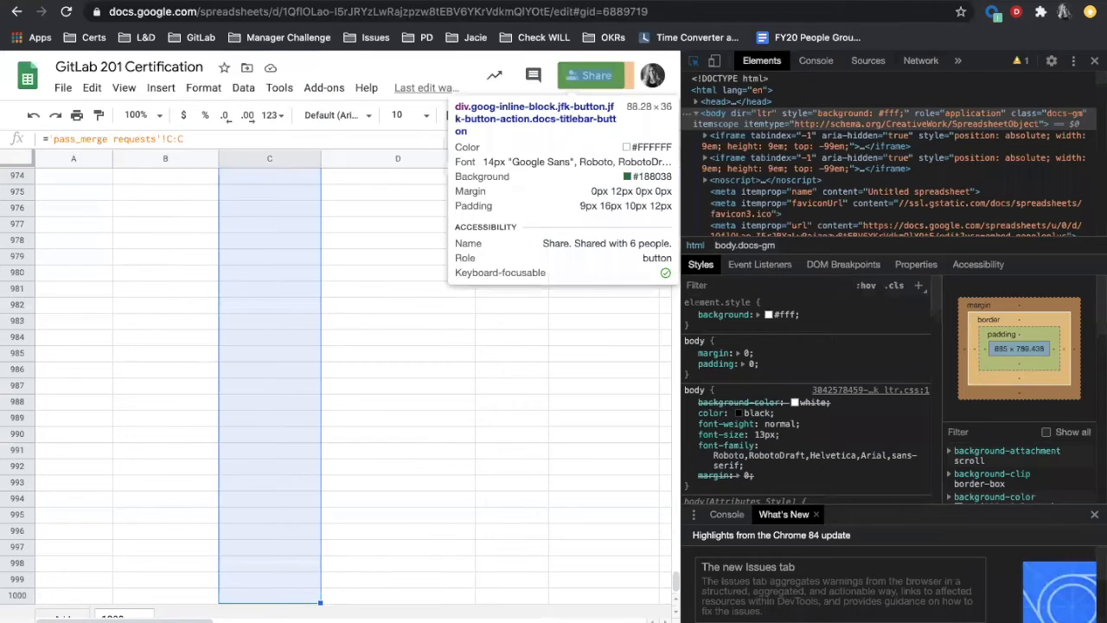
click(1095, 61)
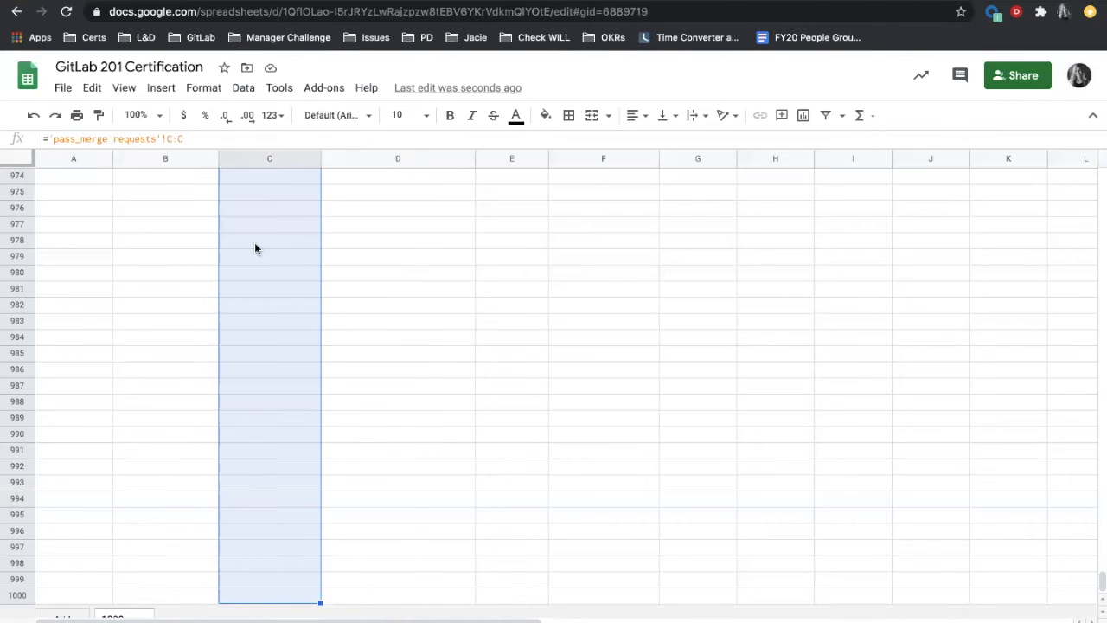
drag(396, 291, 396, 301)
click(271, 563)
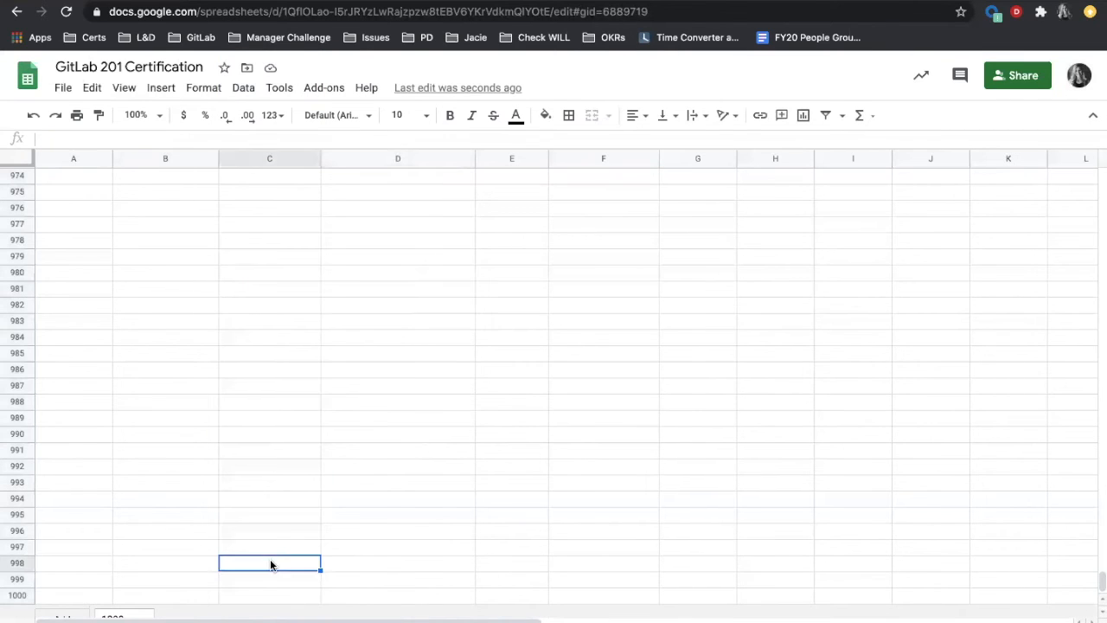
click(363, 535)
key(super+Up)
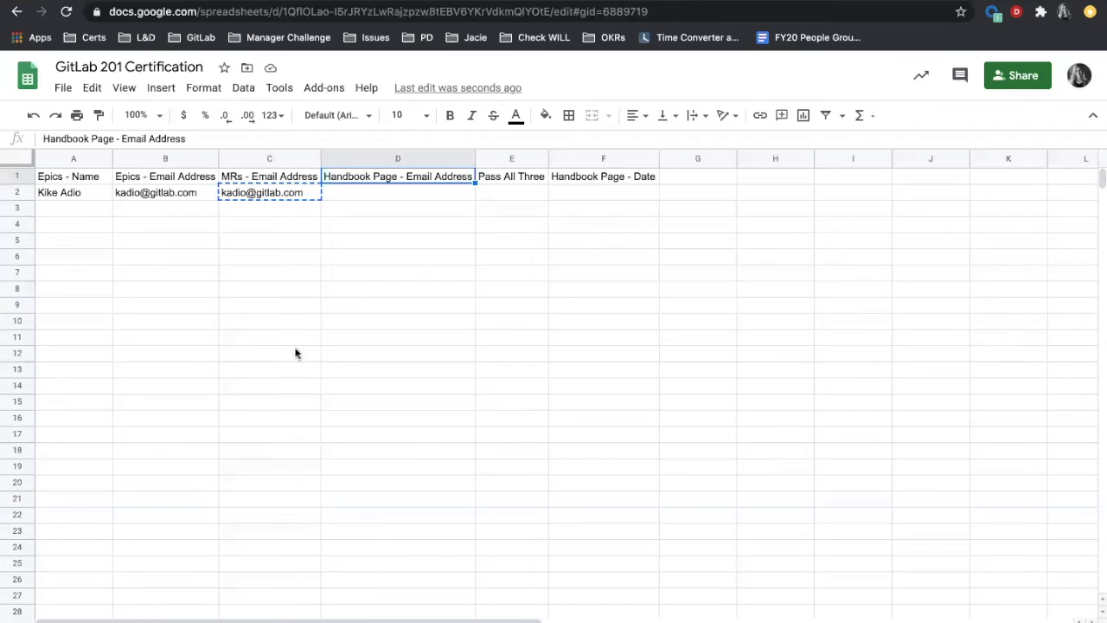
Paste the MR email formula from C2 down column C to row 1000
click(381, 195)
click(257, 183)
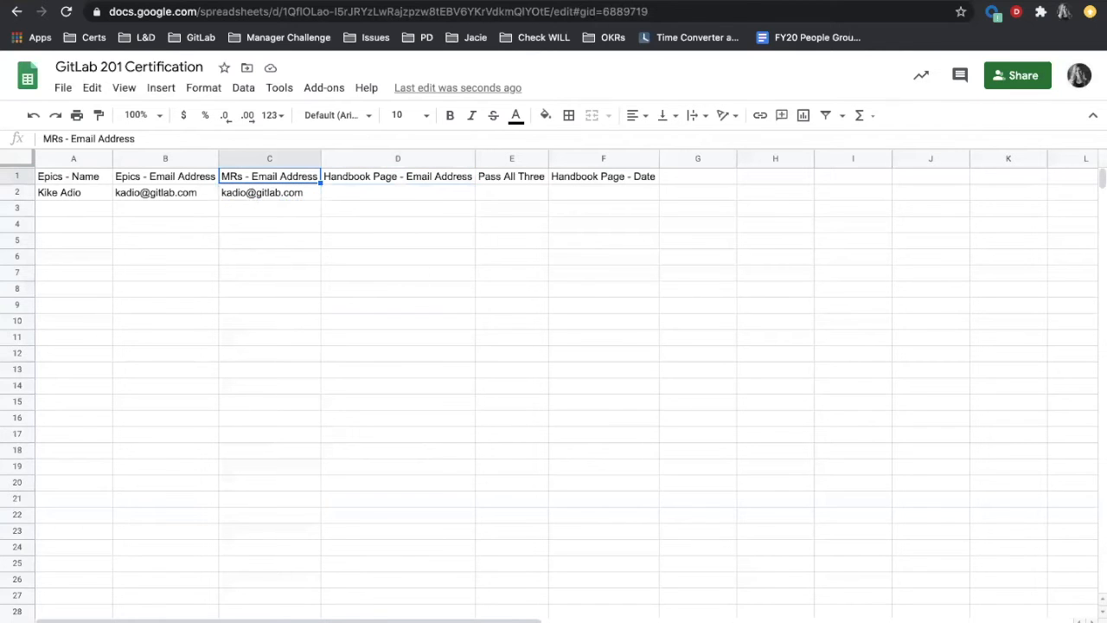
click(257, 193)
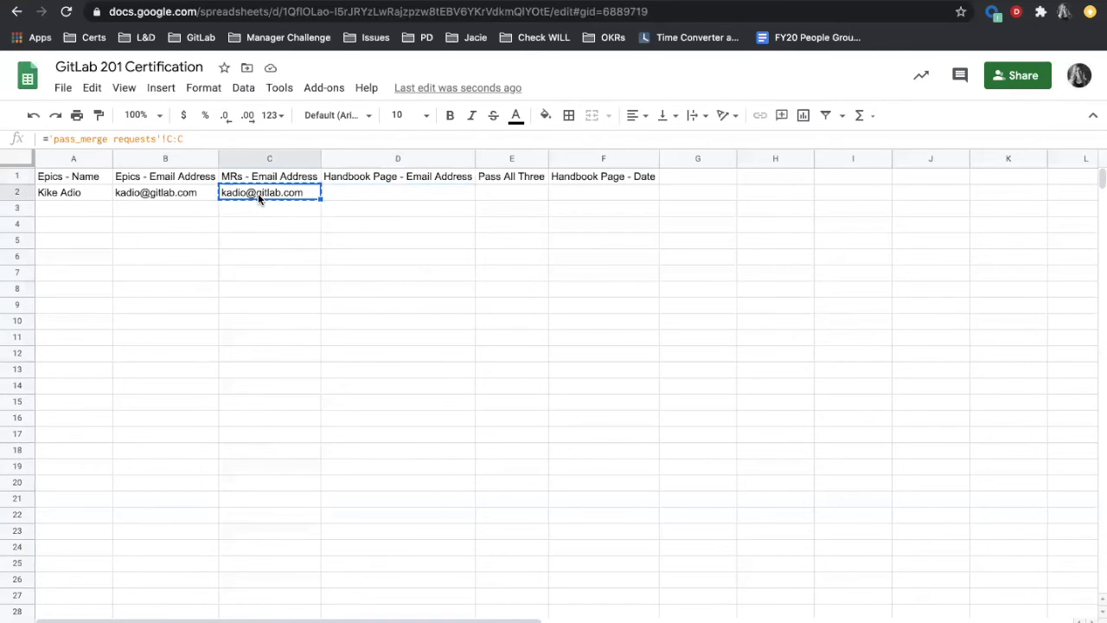
key(super+shift+Down)
key(super+v)
click(430, 391)
click(269, 590)
click(258, 565)
click(245, 585)
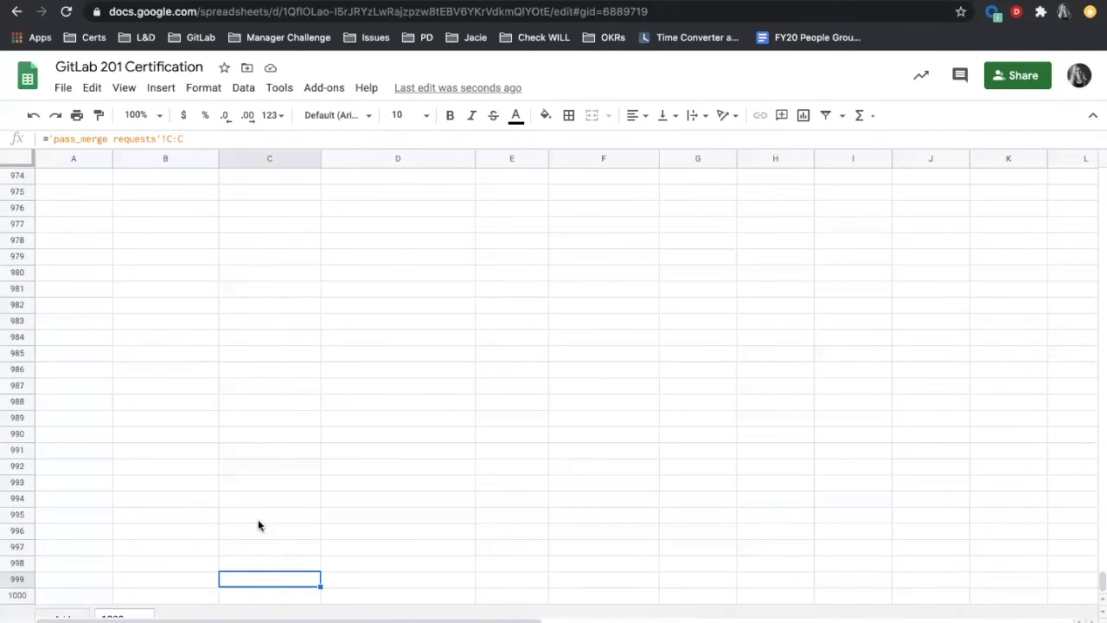
click(371, 533)
key(ctrl+Up)
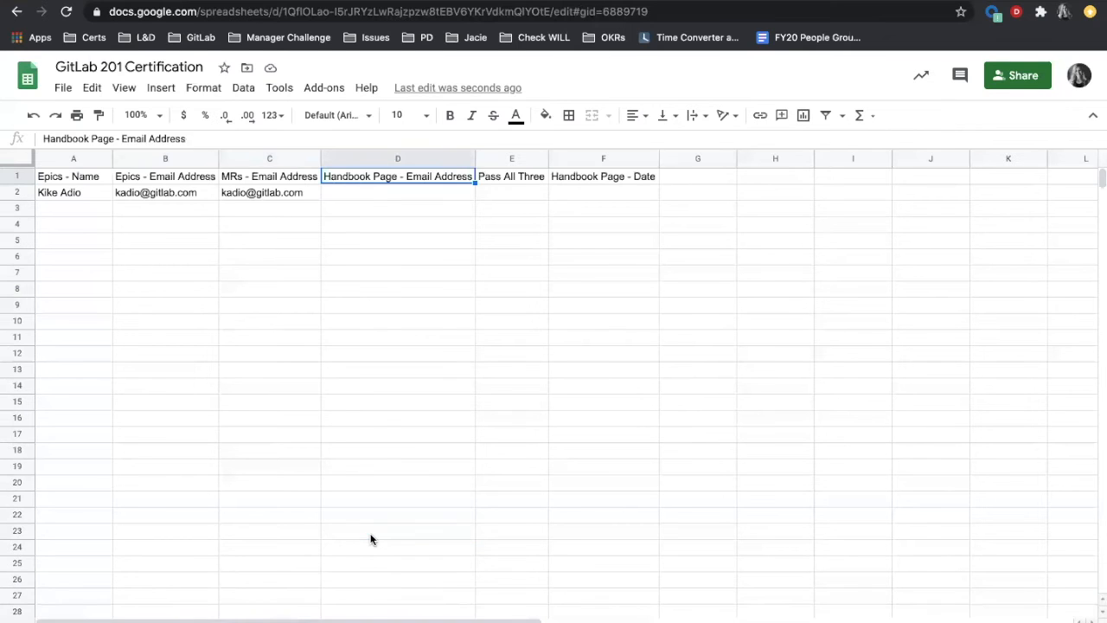
Enter a D2 formula referencing column C of the pass_new handbook page sheet
click(342, 193)
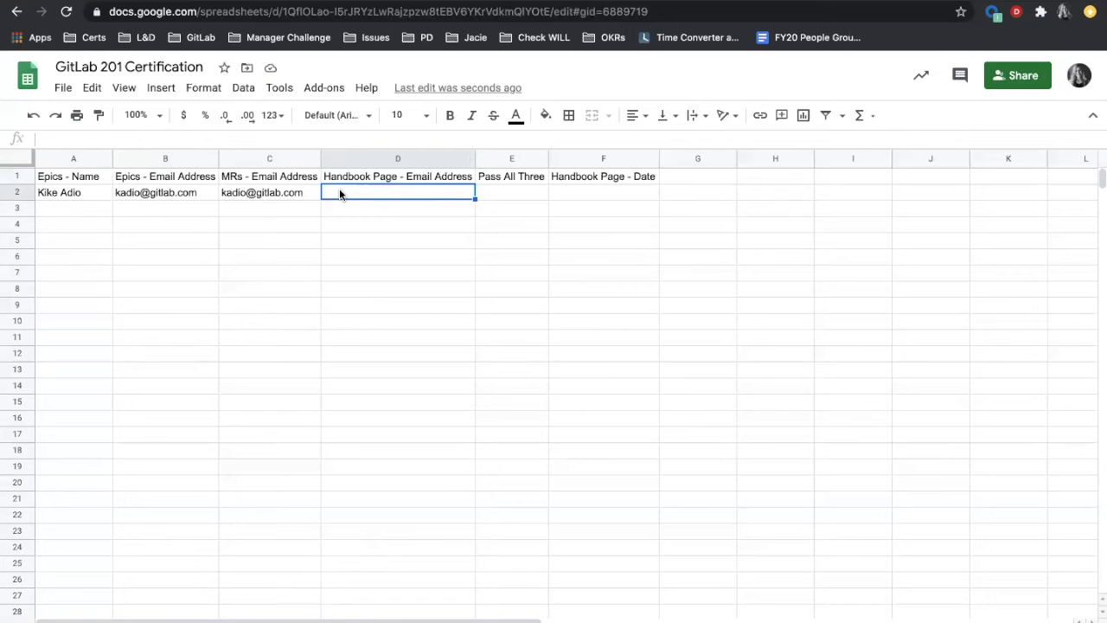
text(=)
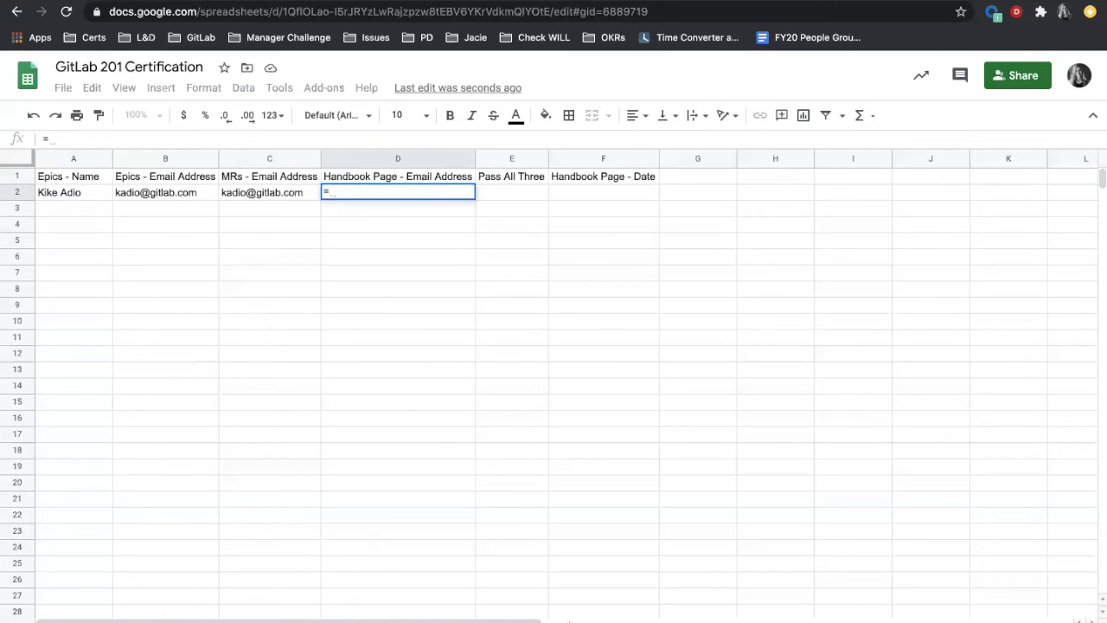
click(173, 621)
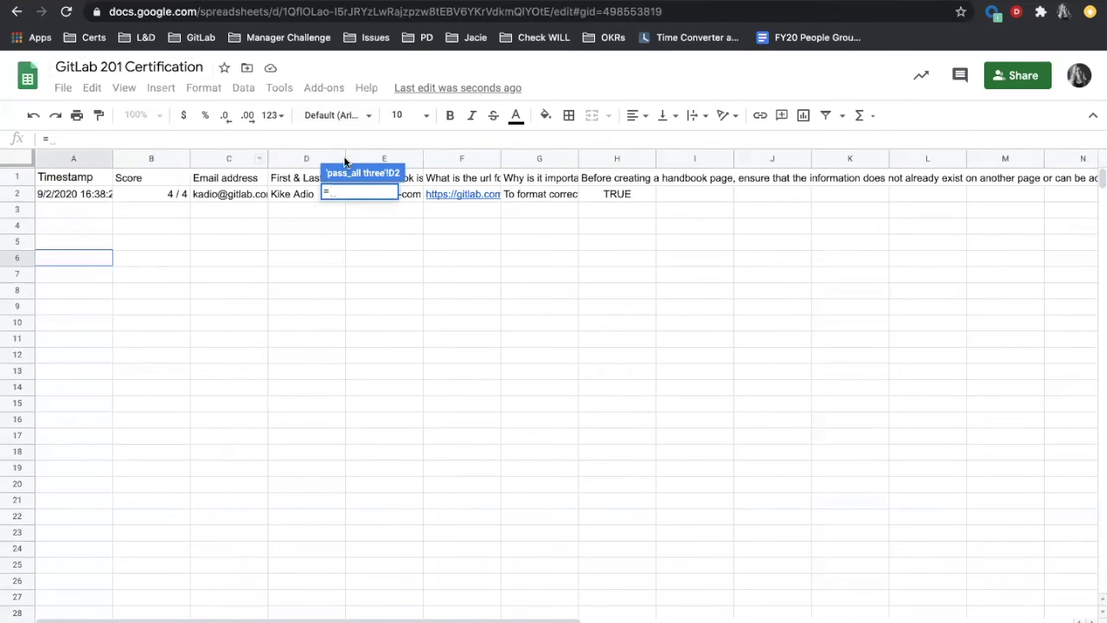
click(225, 158)
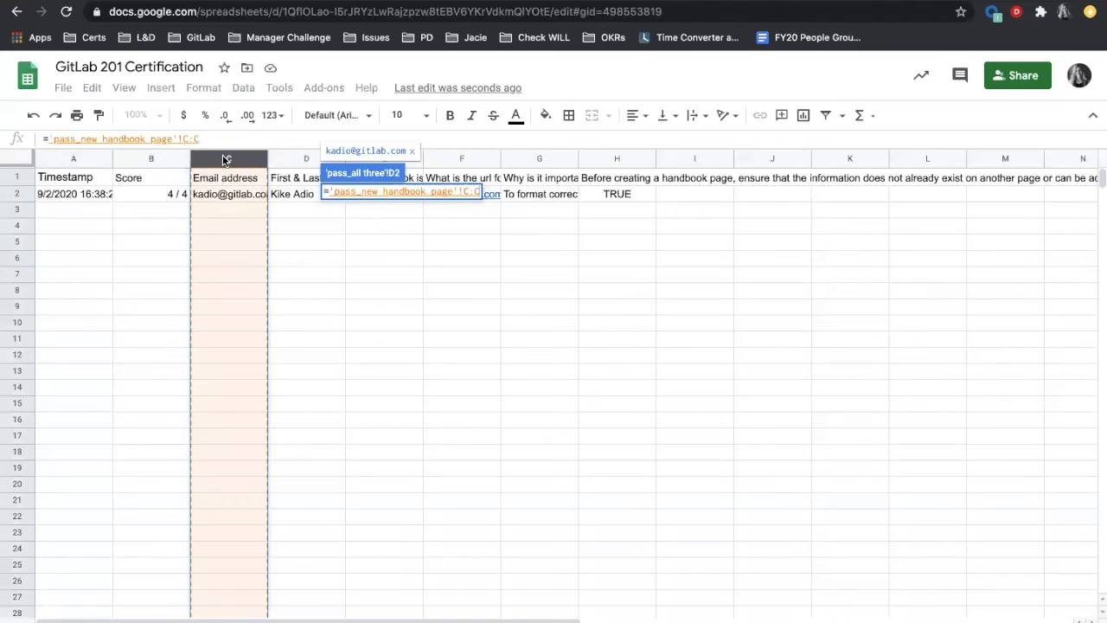
key(Return)
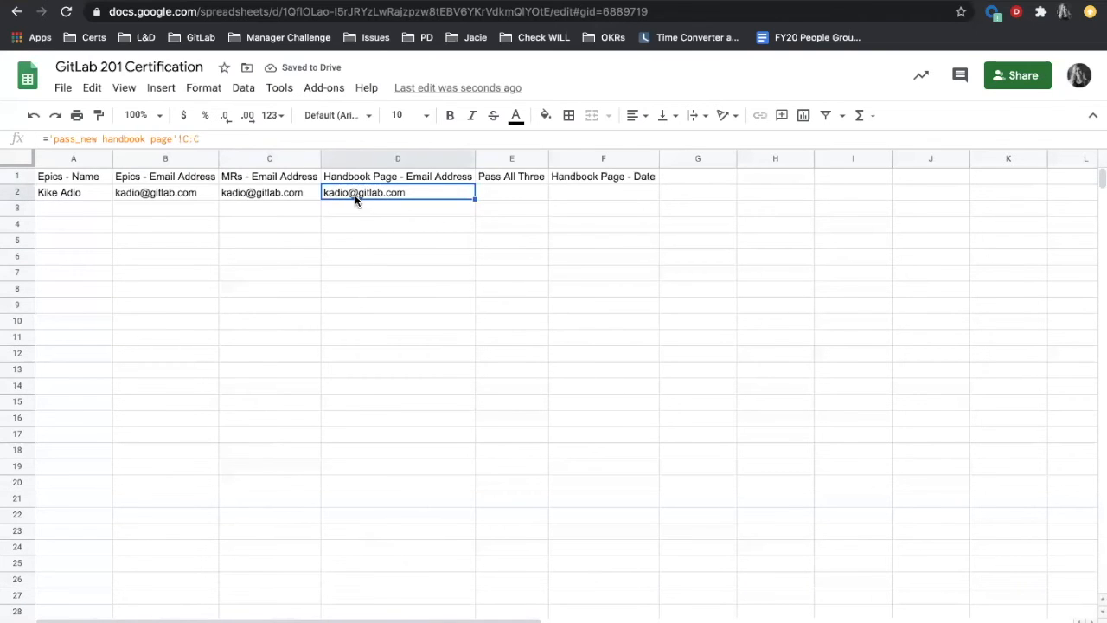
Paste the formula into column D from D2 down to row 1000
key(ctrl+shift+Down)
text(='pass_merge requests'!D:D)
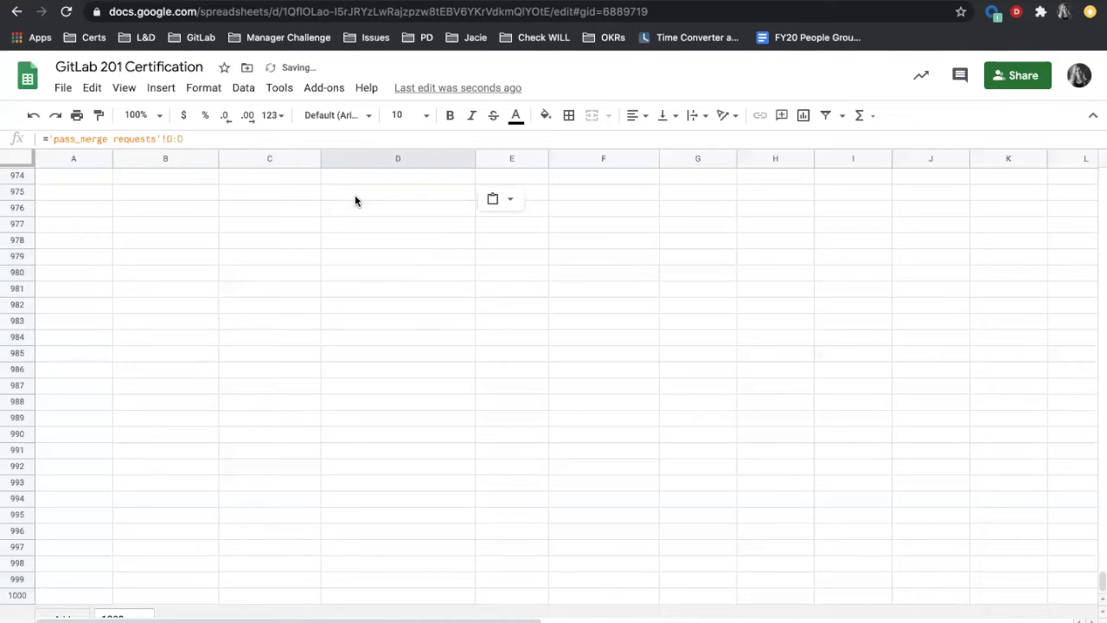
click(413, 464)
click(555, 481)
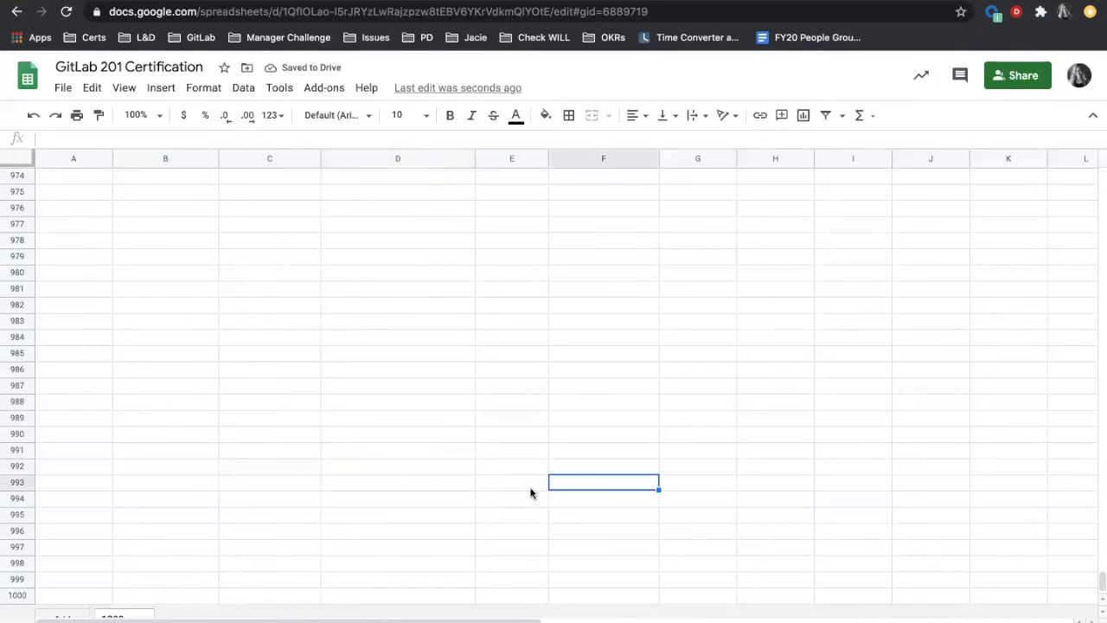
key(ctrl+Up)
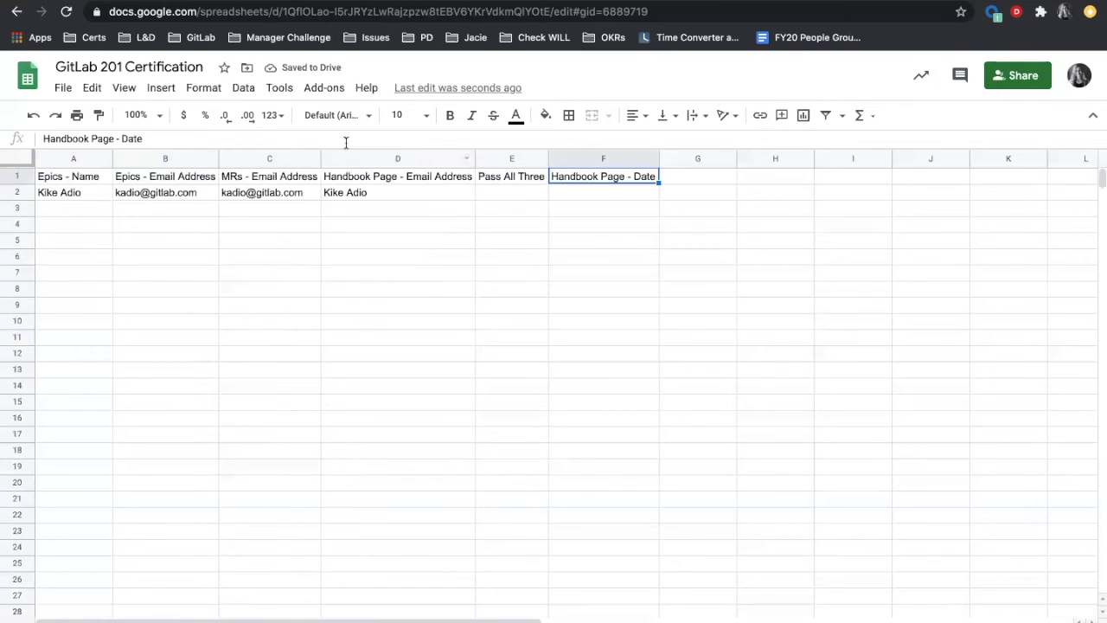
Compare with C2, then rewrite D2's formula to reference pass_new handbook page column C
click(341, 193)
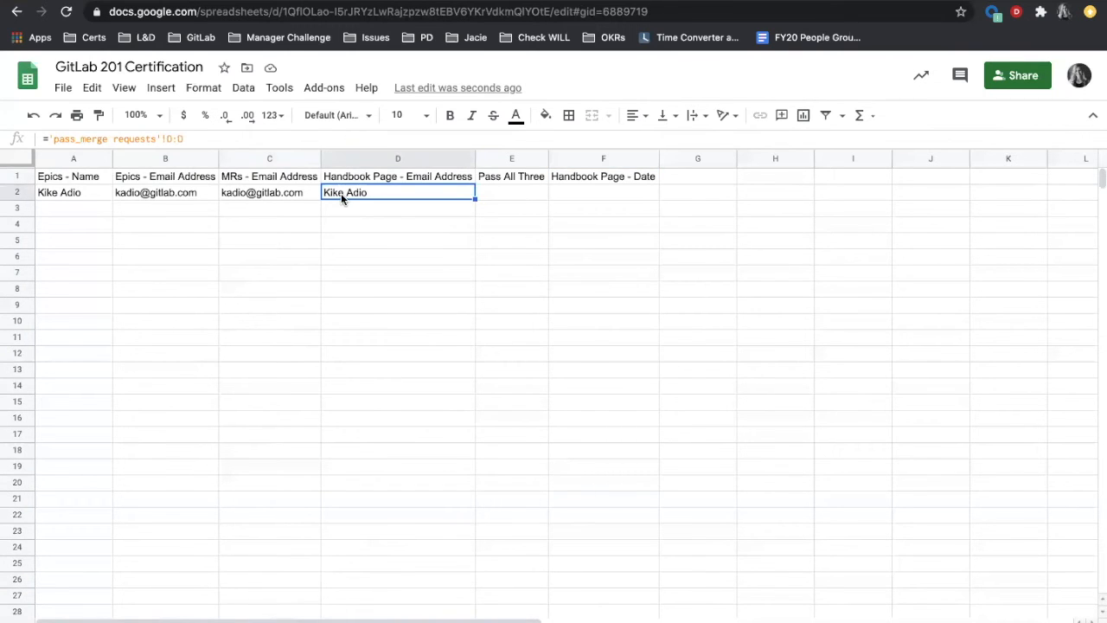
click(269, 197)
click(365, 194)
text(\)
click(666, 287)
click(362, 193)
text(=)
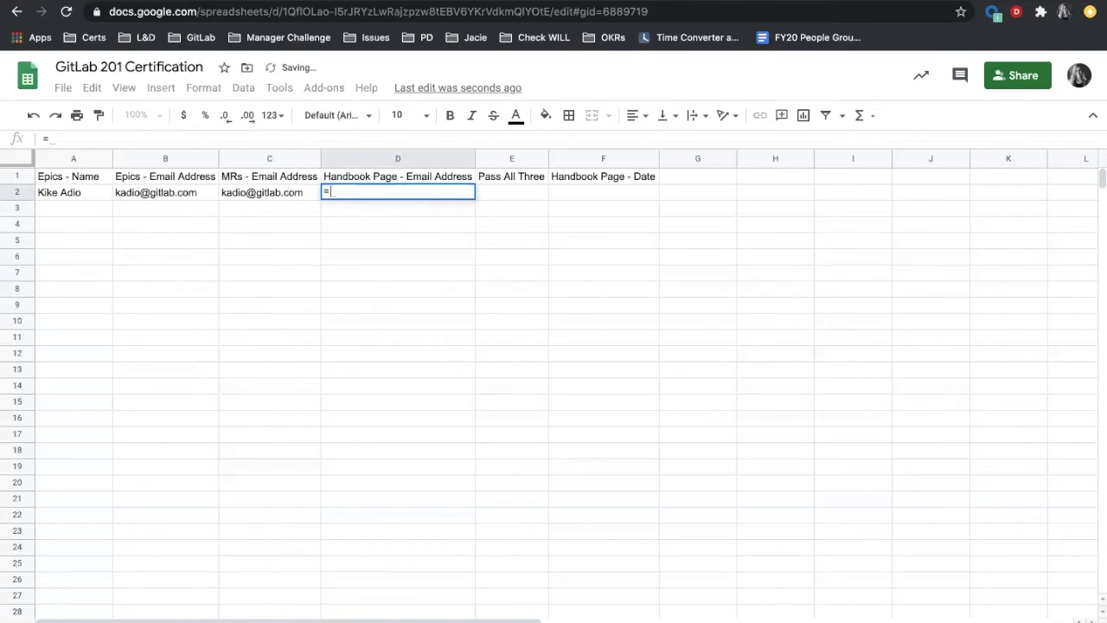
click(450, 621)
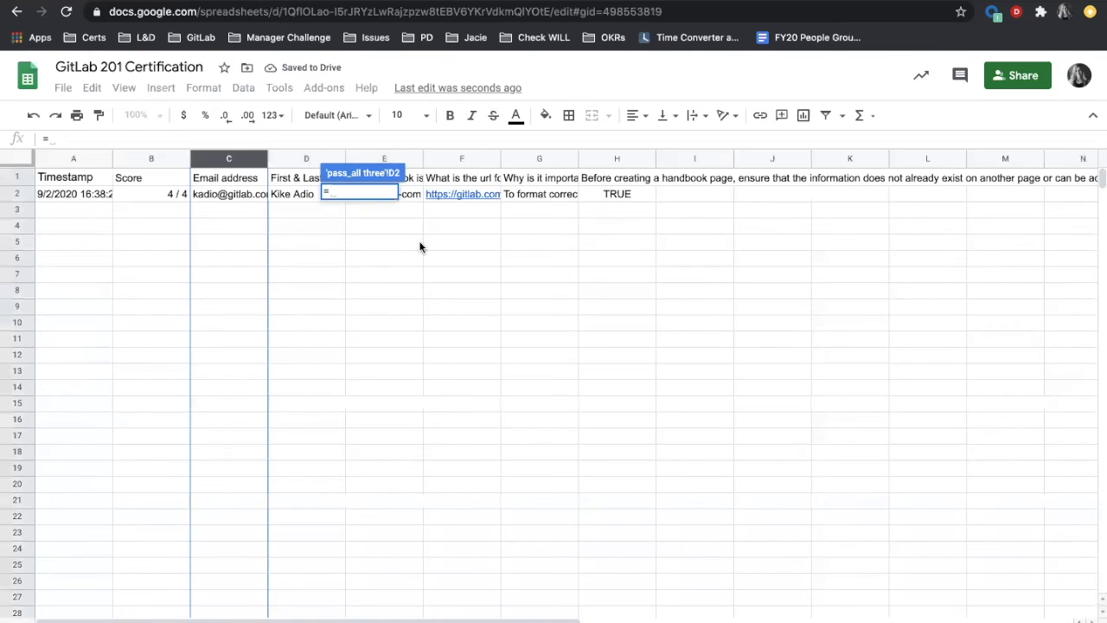
click(230, 158)
key(Return)
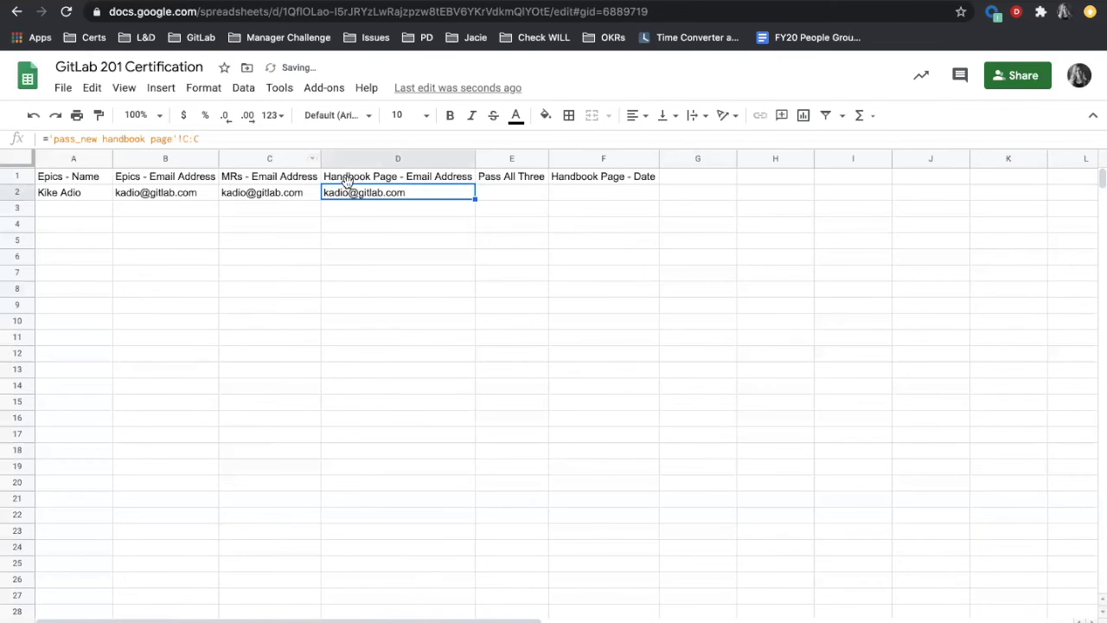
Fill the rebuilt D2 email formula down column D to row 1000
click(373, 218)
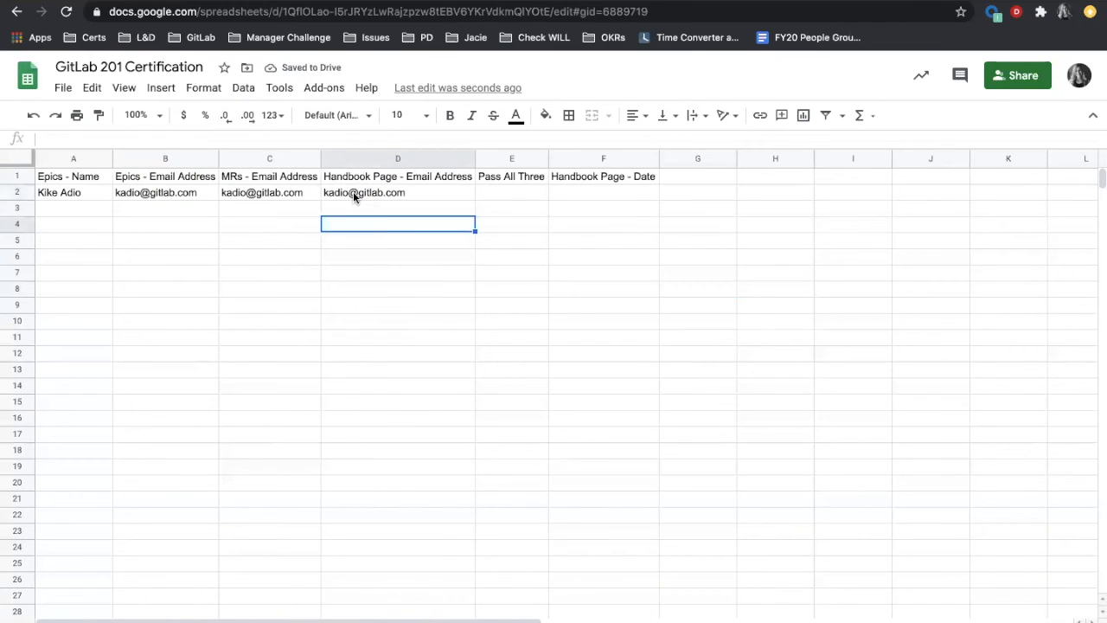
click(353, 191)
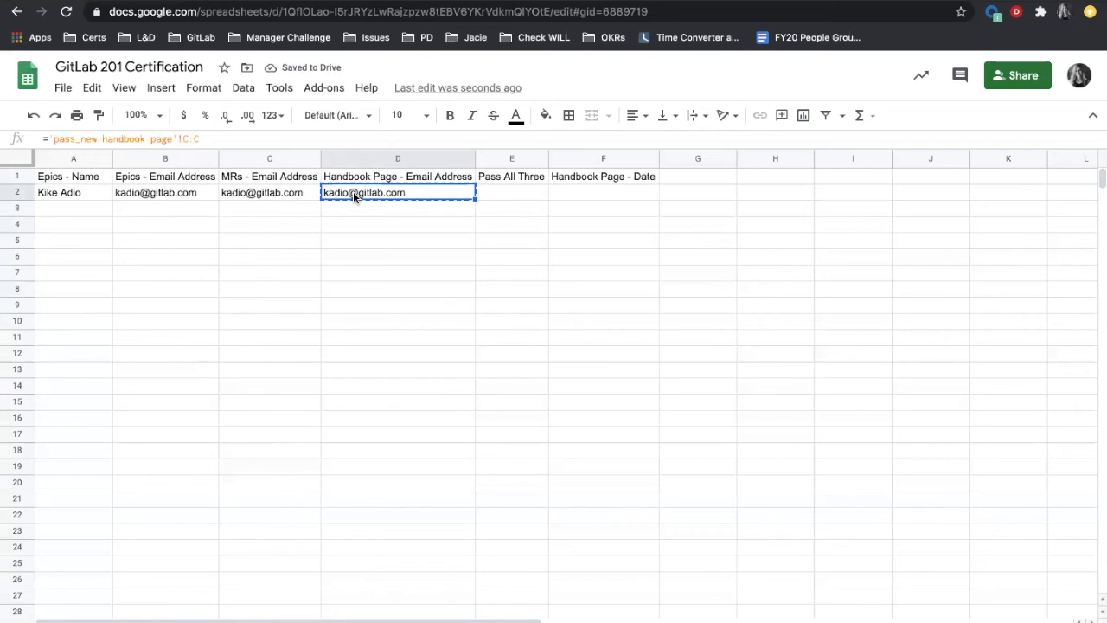
key(ctrl+shift+Down)
key(ctrl+v)
click(517, 476)
click(369, 597)
click(375, 562)
click(571, 484)
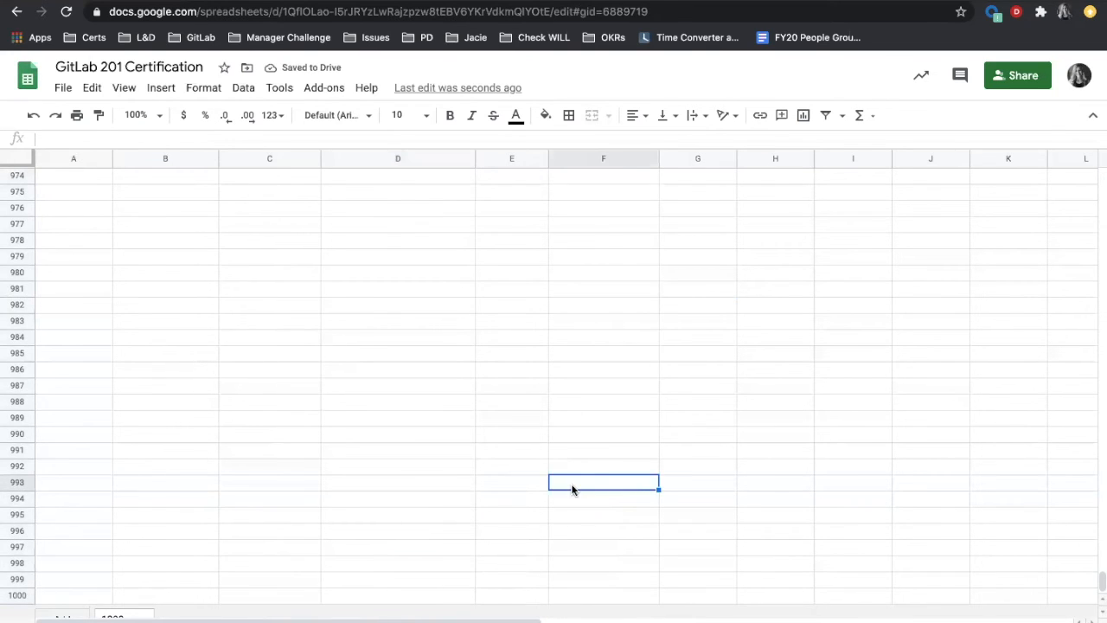
key(ctrl+Up)
click(500, 196)
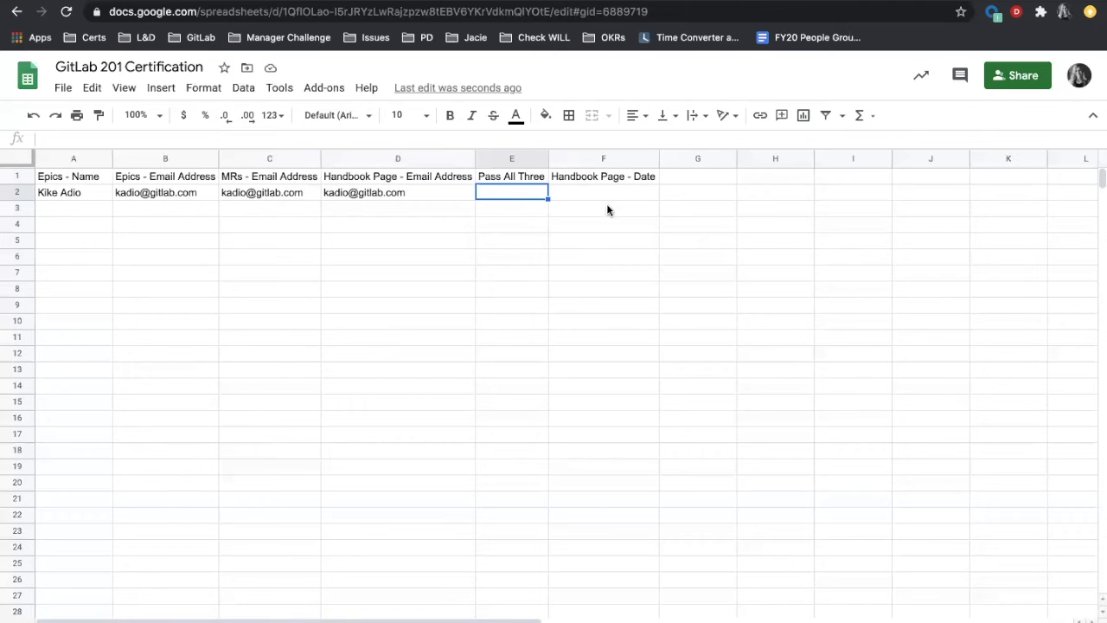
Paste the IF(B2="","",AND(SUMPRODUCT...)) Pass All Three formula into E2, then review B2–D2
click(303, 138)
text(=IF(B2="","",and(sumproduct(--(B2=C:C))>0,sumproduct(--(B2=D:D))>0)))
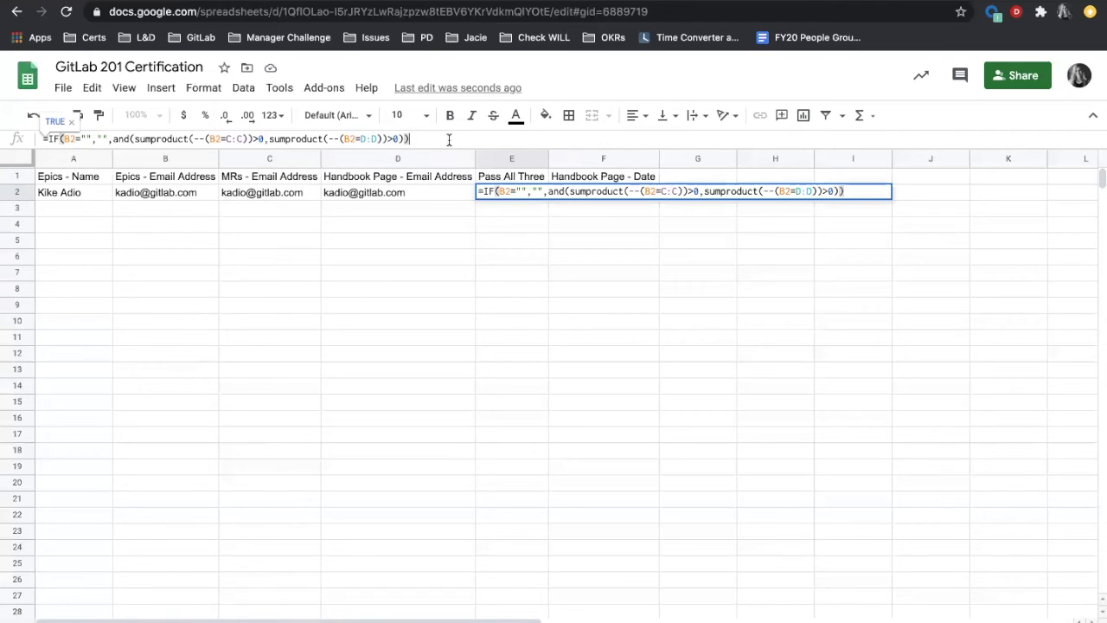
key(Return)
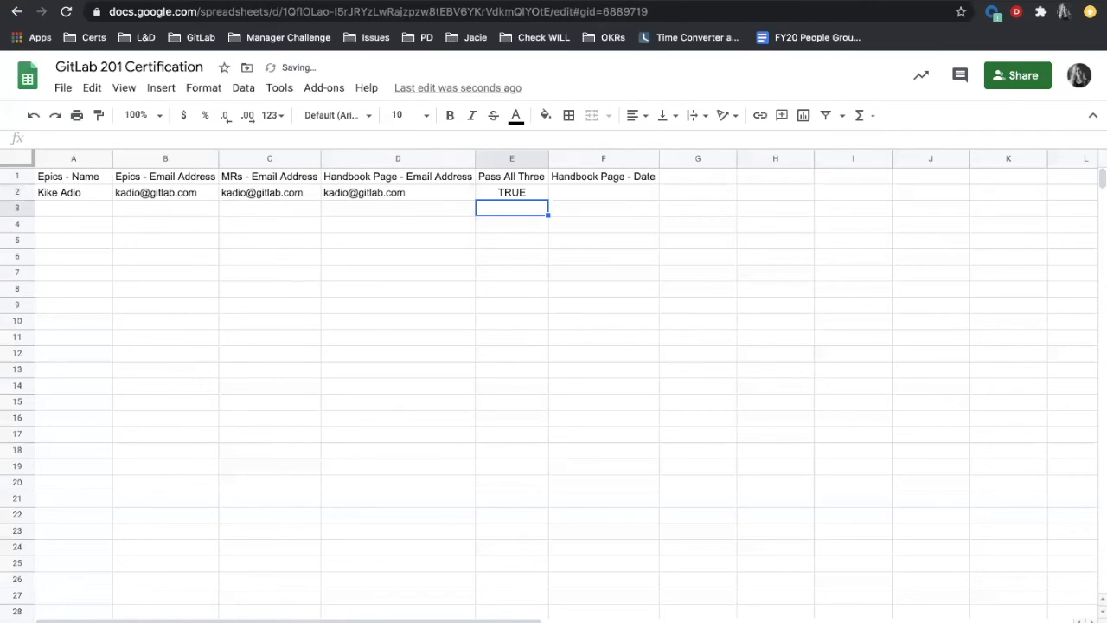
click(159, 190)
click(235, 193)
click(343, 193)
click(163, 191)
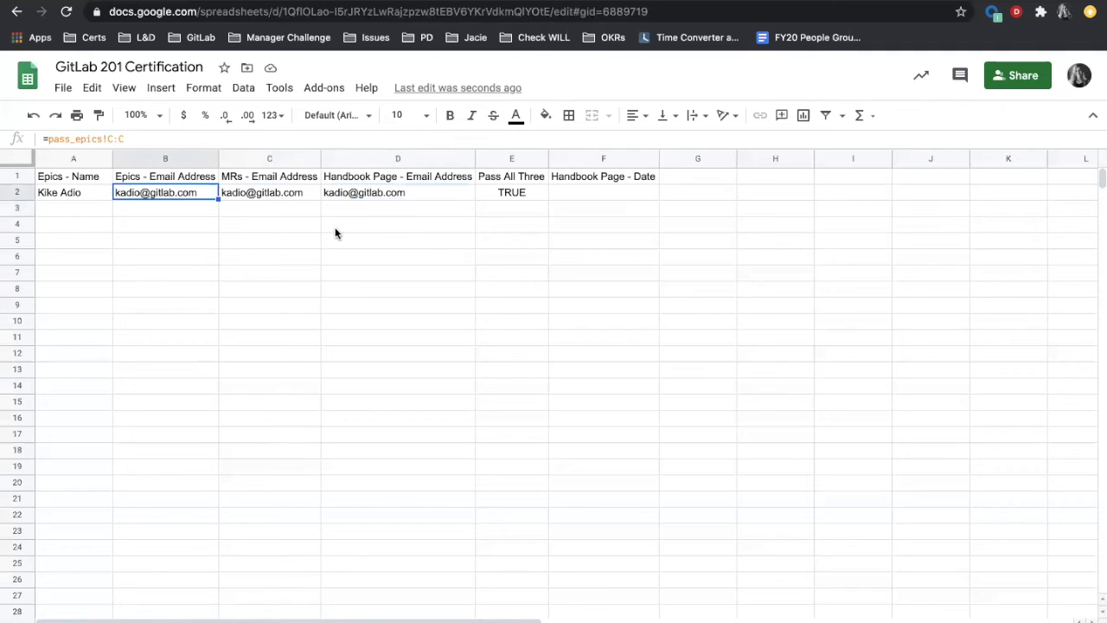
Copy E2's Pass All Three formula down column E to row 1000
click(498, 196)
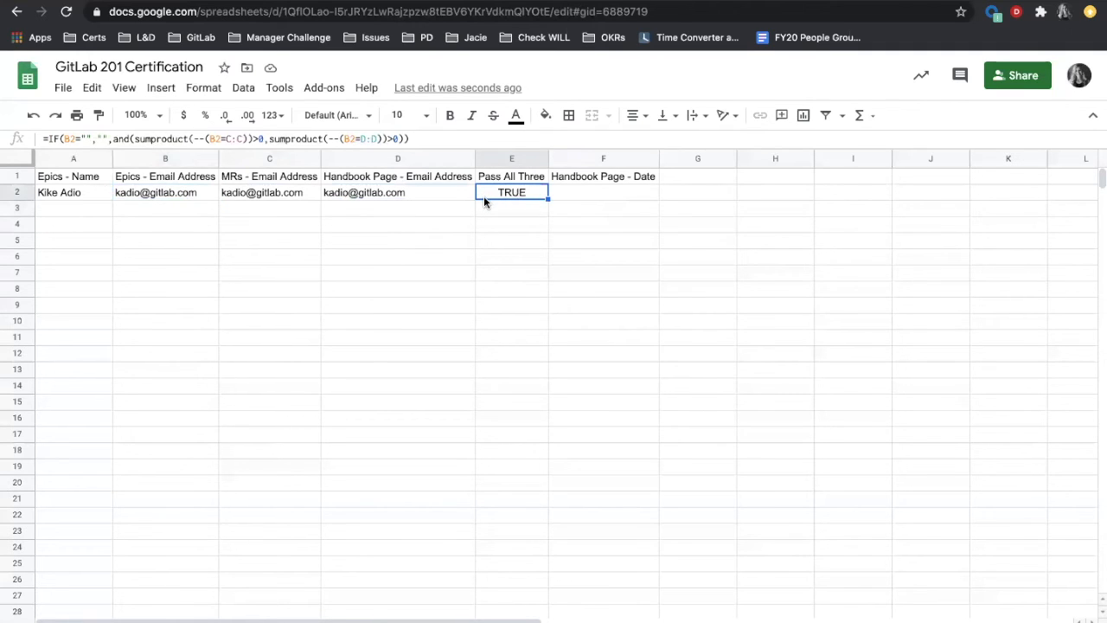
key(ctrl+c)
key(ctrl+shift+Down)
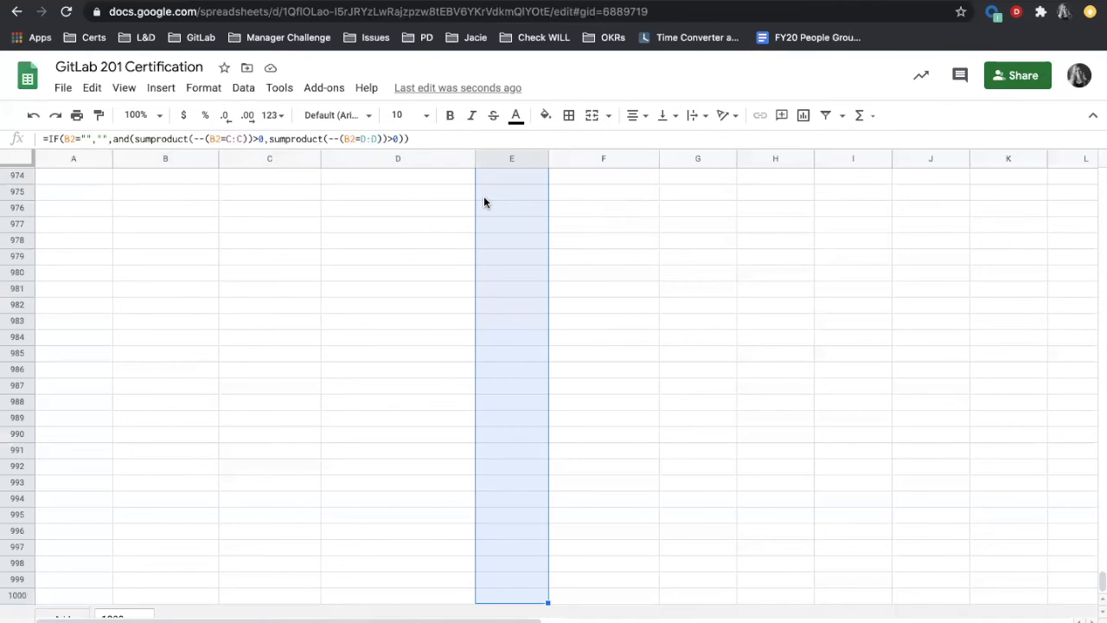
key(ctrl+v)
click(620, 310)
click(499, 547)
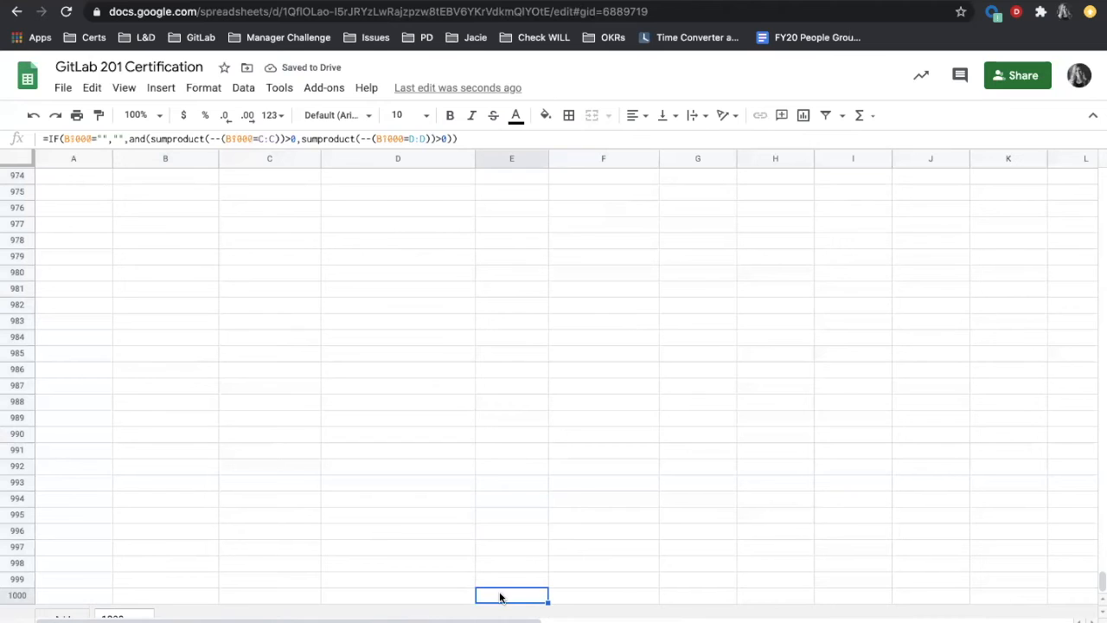
click(627, 534)
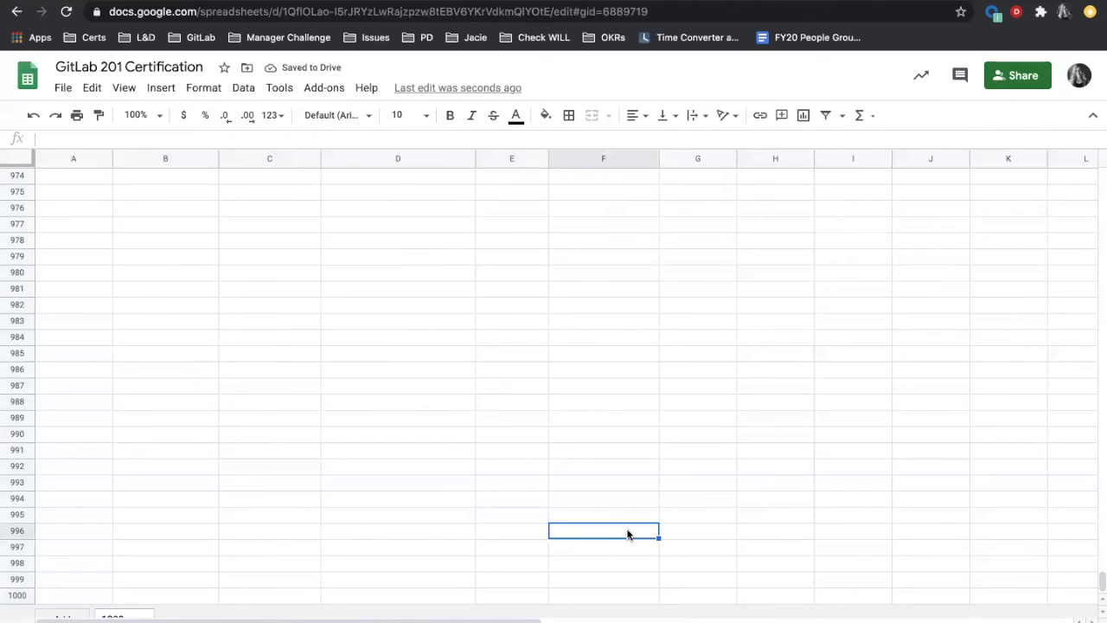
key(ctrl+Up)
click(567, 192)
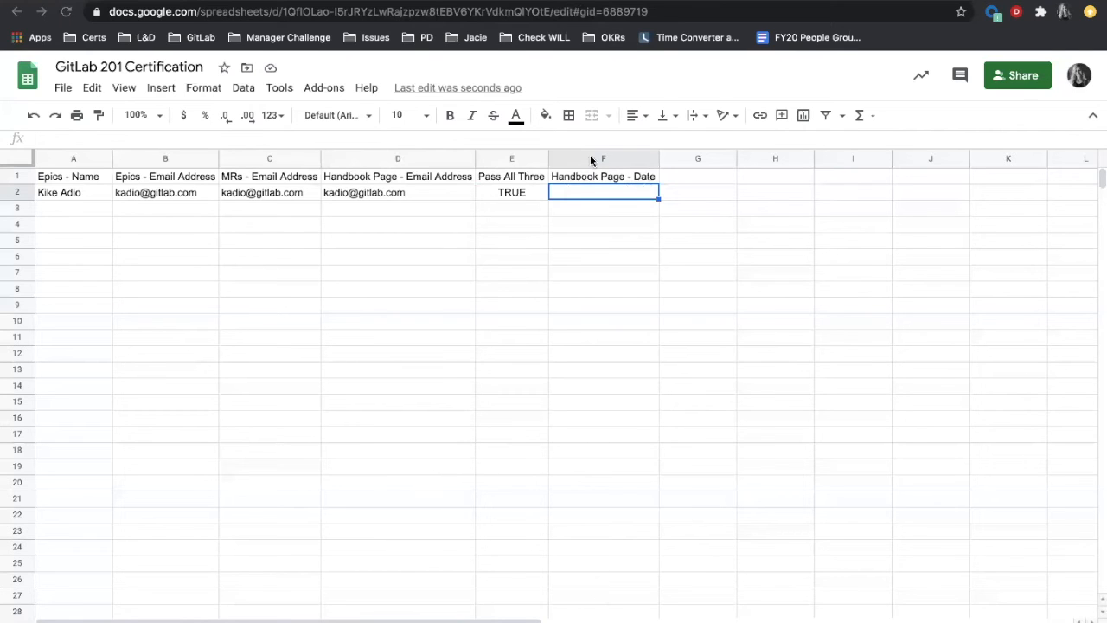
Set F2 to pull the Timestamp column A of pass_new handbook page, showing 9/2/2020 16:38:25
click(339, 195)
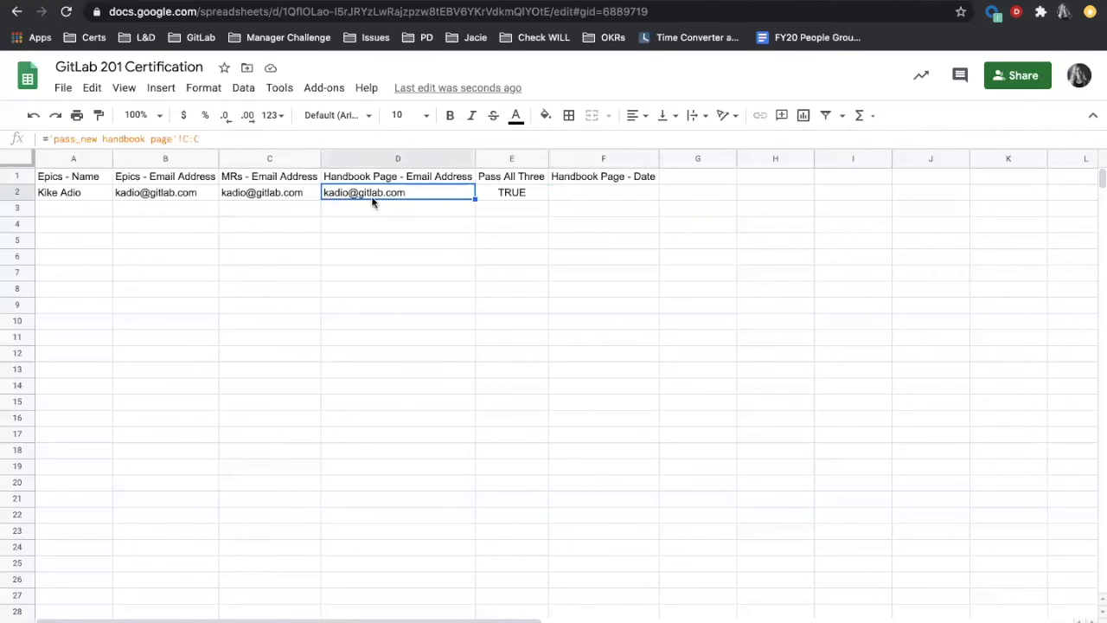
click(569, 192)
text(=)
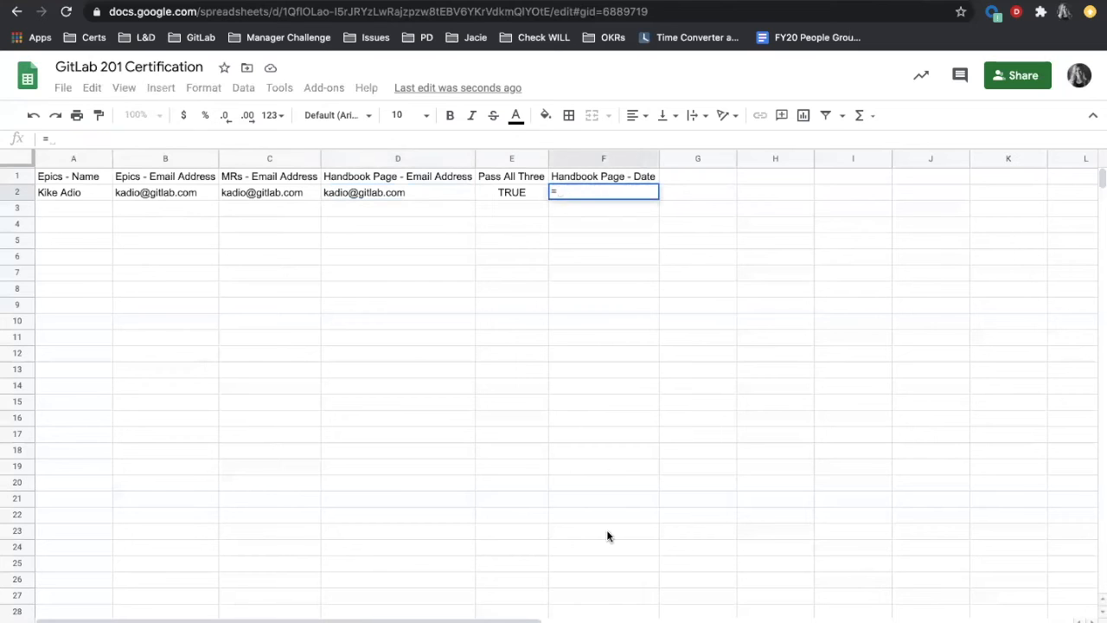
key(ctrl+shift+Page_Up)
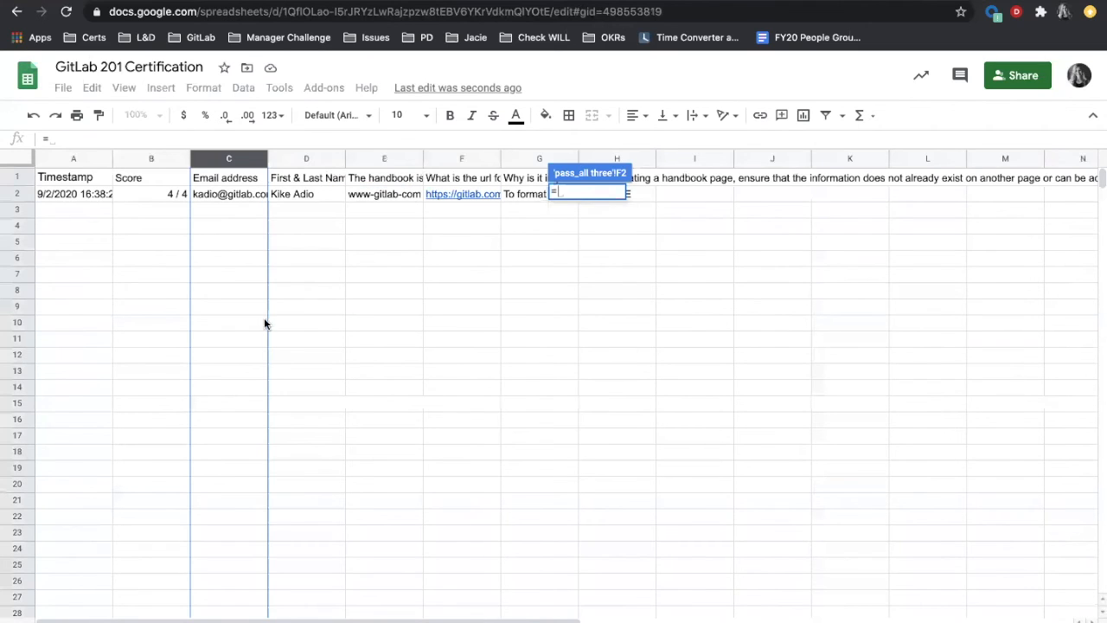
click(55, 161)
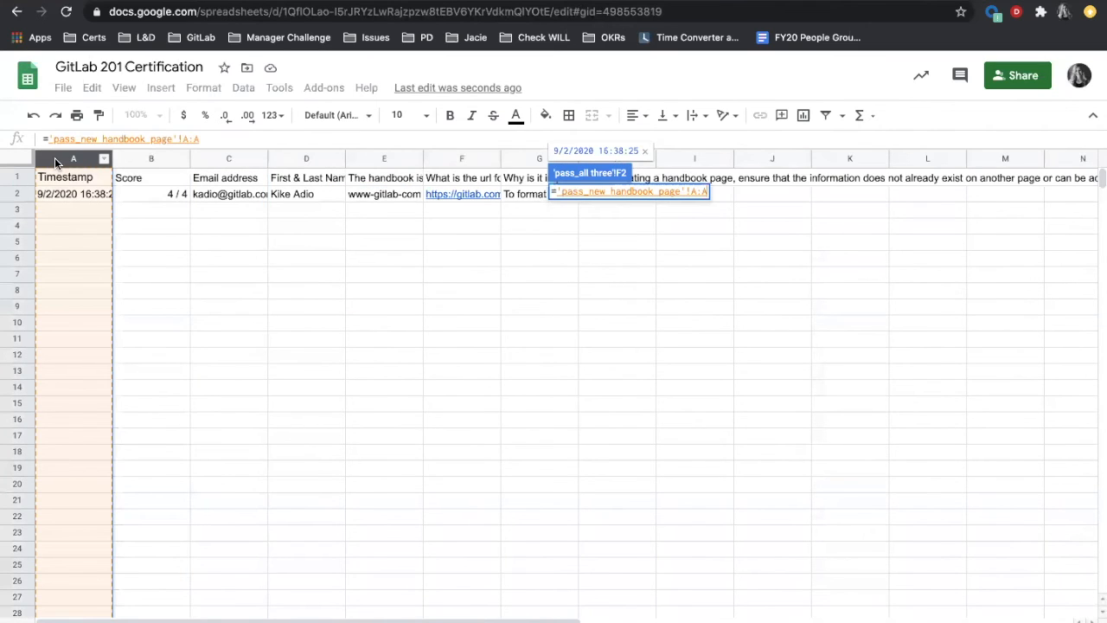
key(Return)
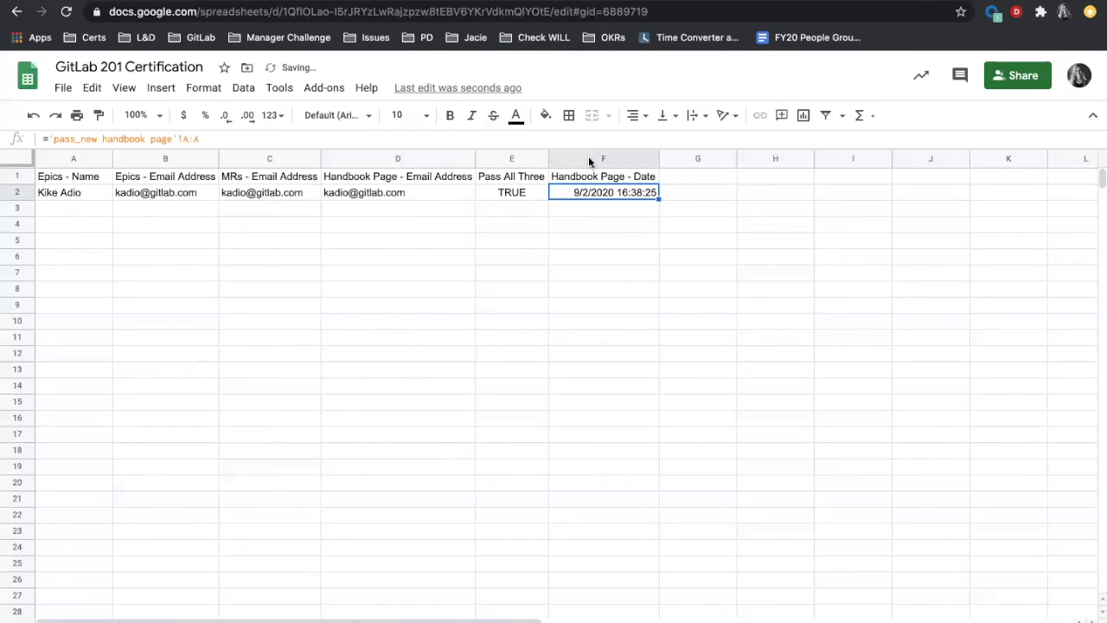
click(575, 209)
click(563, 191)
click(596, 210)
click(581, 158)
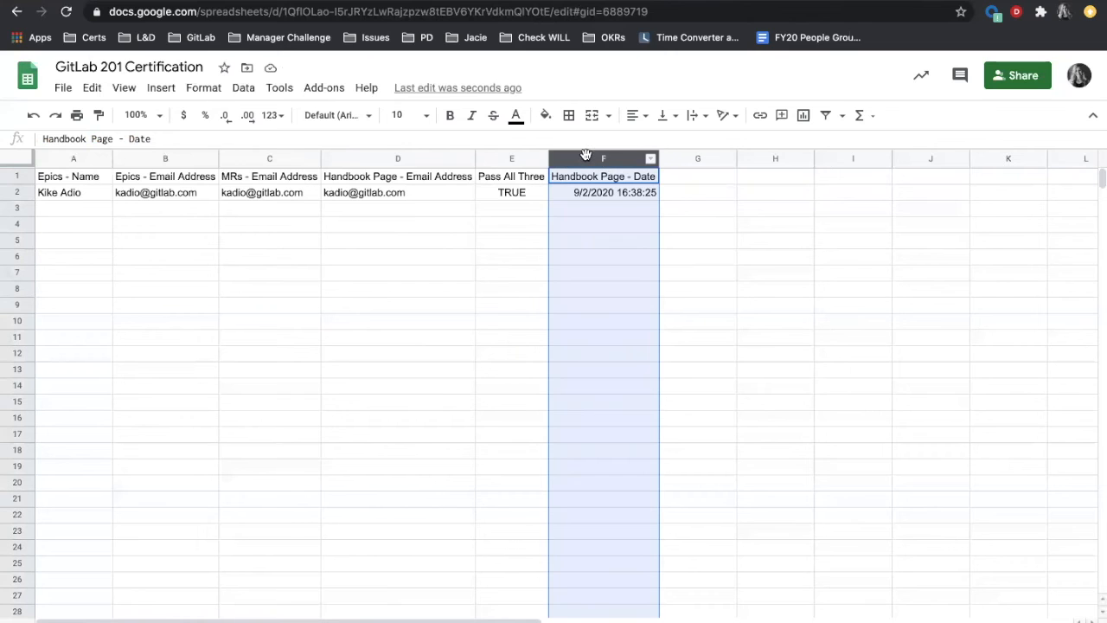
Format column F with the Year-Month-Day custom date format so F2 reads 2020-09-02
click(243, 88)
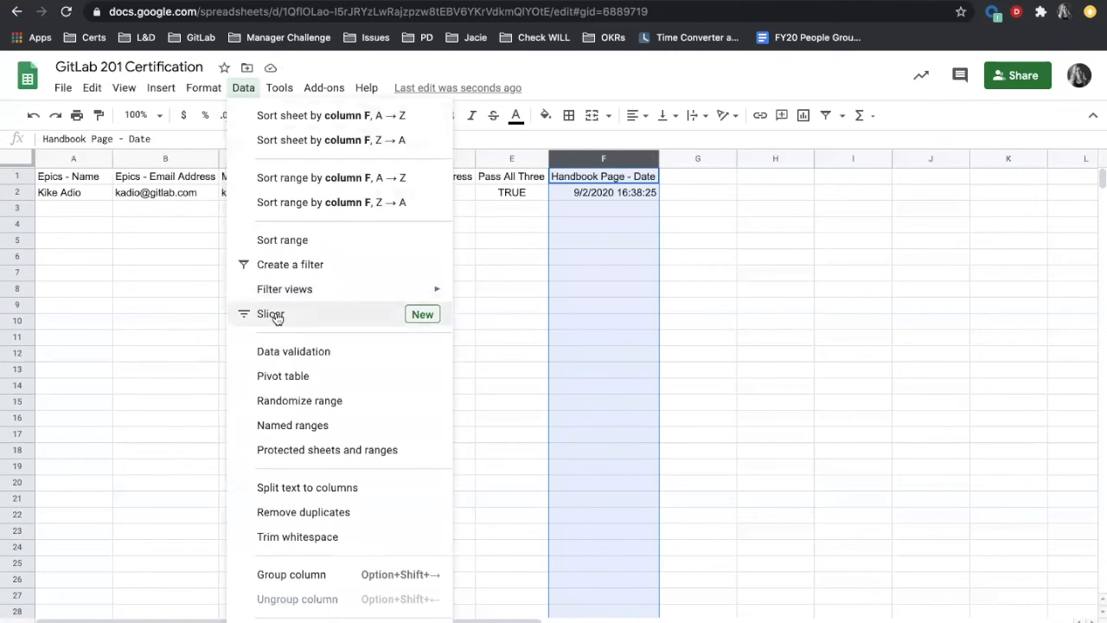
mouse_move(201, 90)
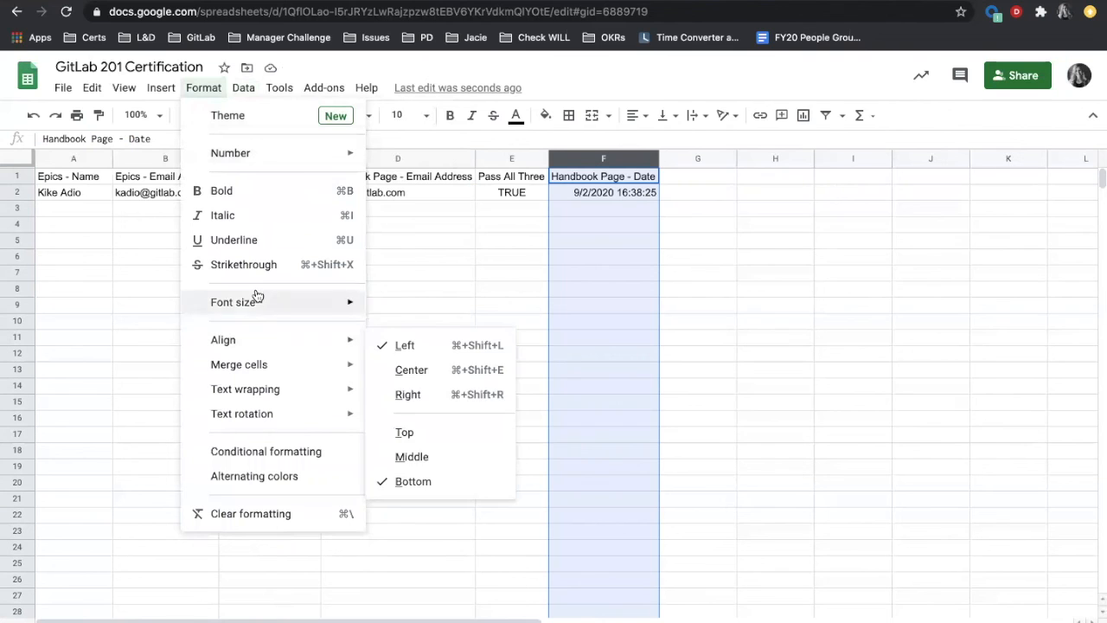
mouse_move(317, 166)
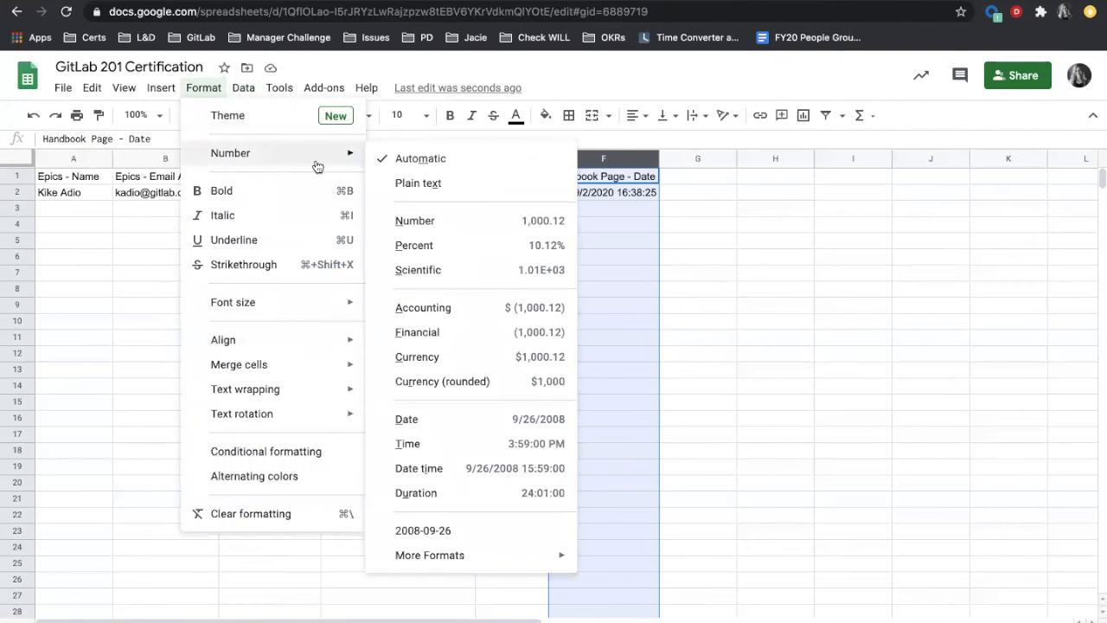
mouse_move(443, 554)
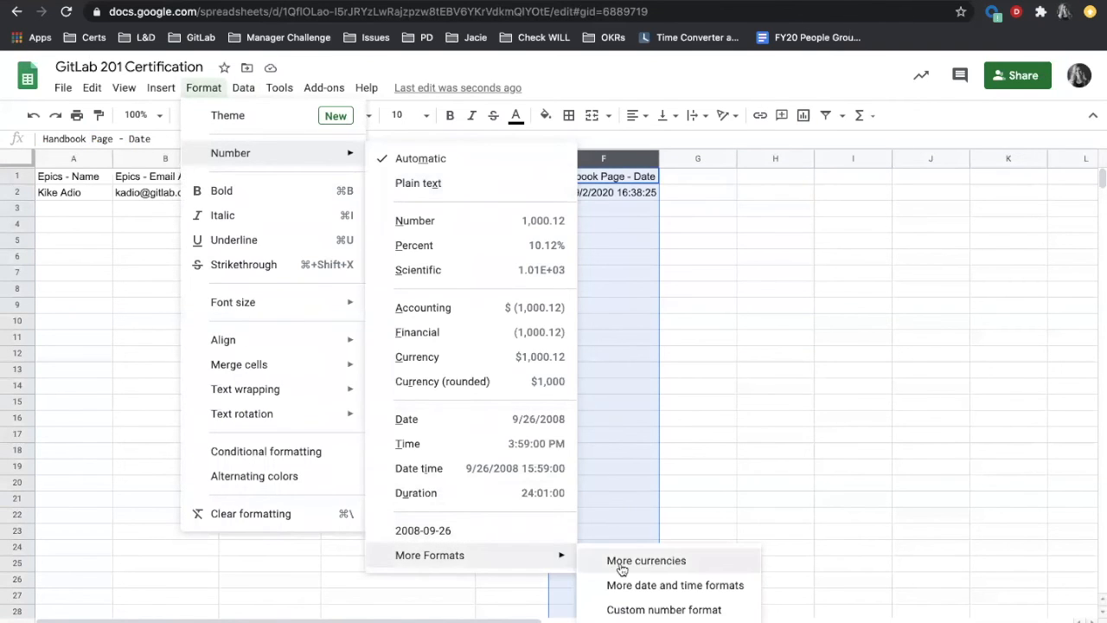
click(667, 587)
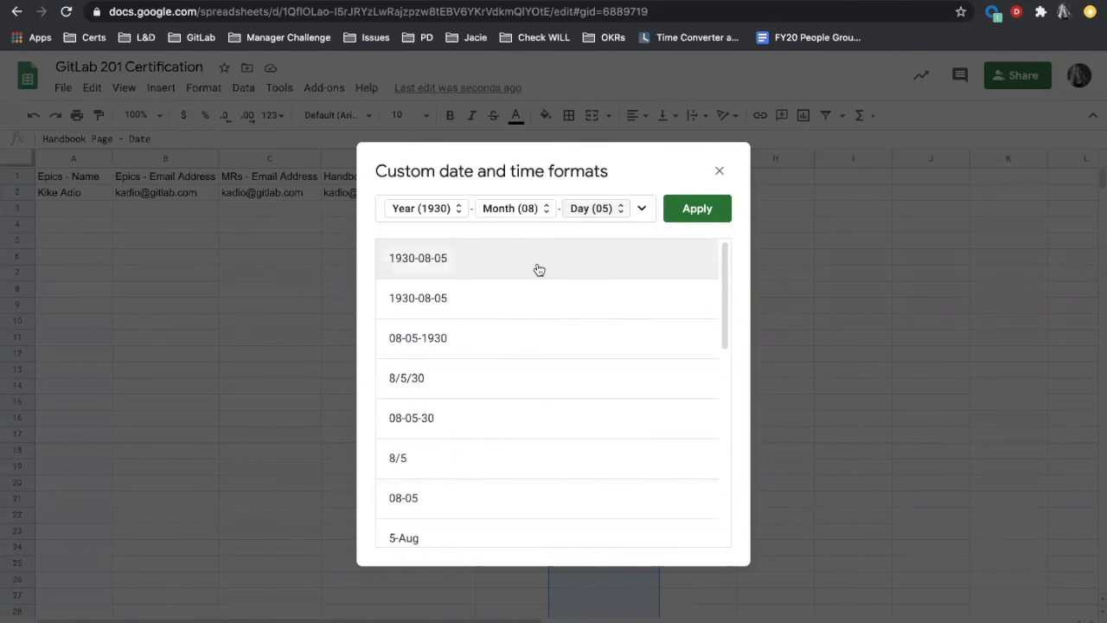
click(697, 208)
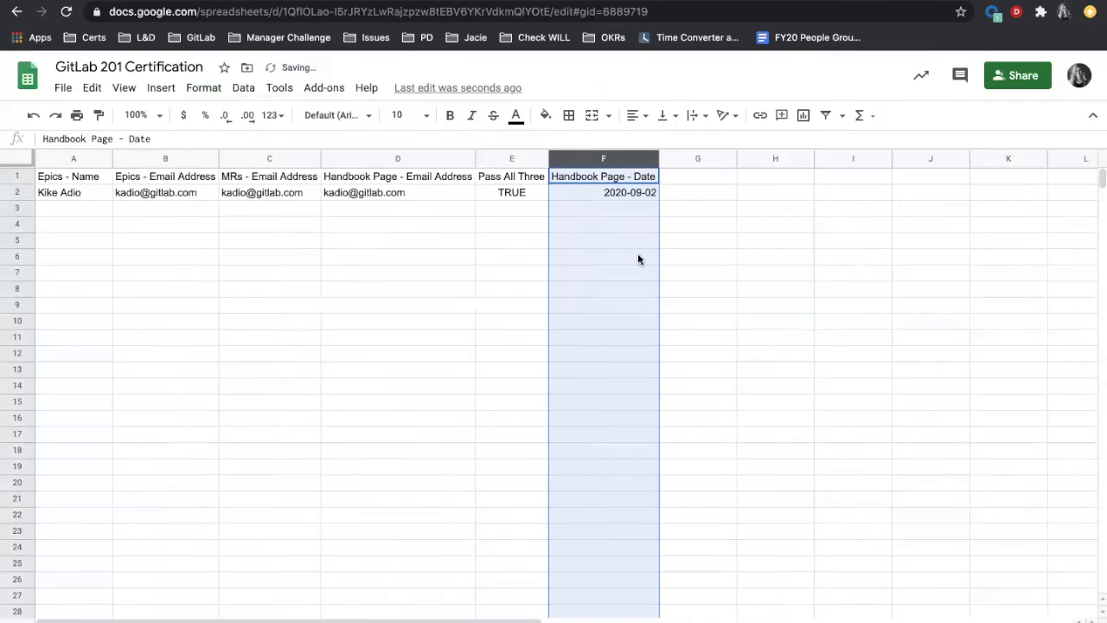
click(614, 207)
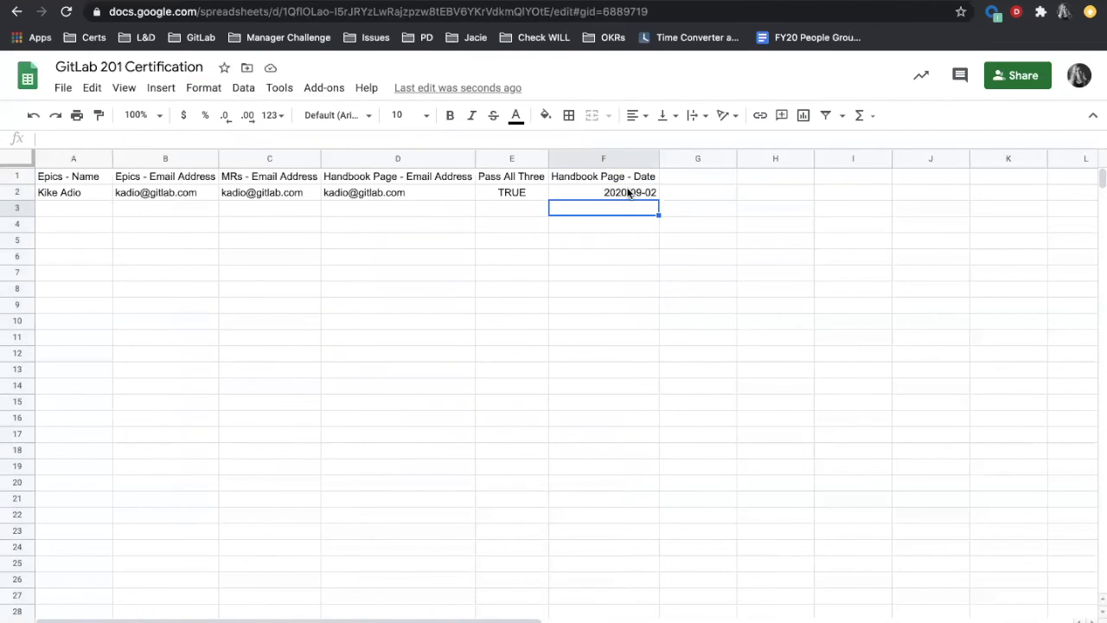
Inspect the F2 and A3 formulas, then move to the blank sheet for the passer list
click(629, 191)
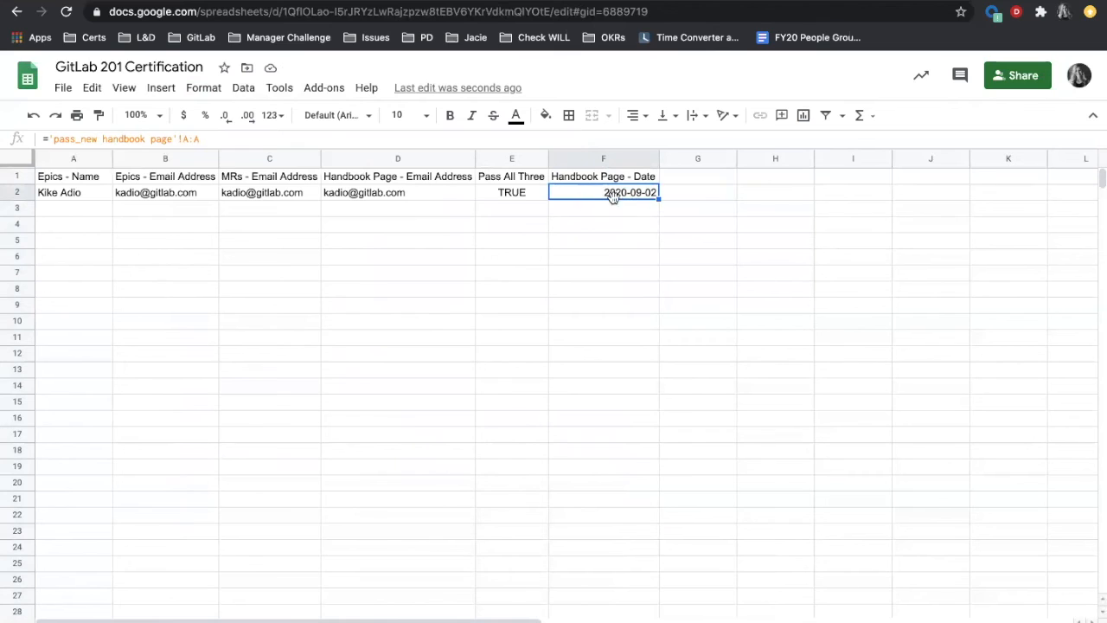
click(574, 209)
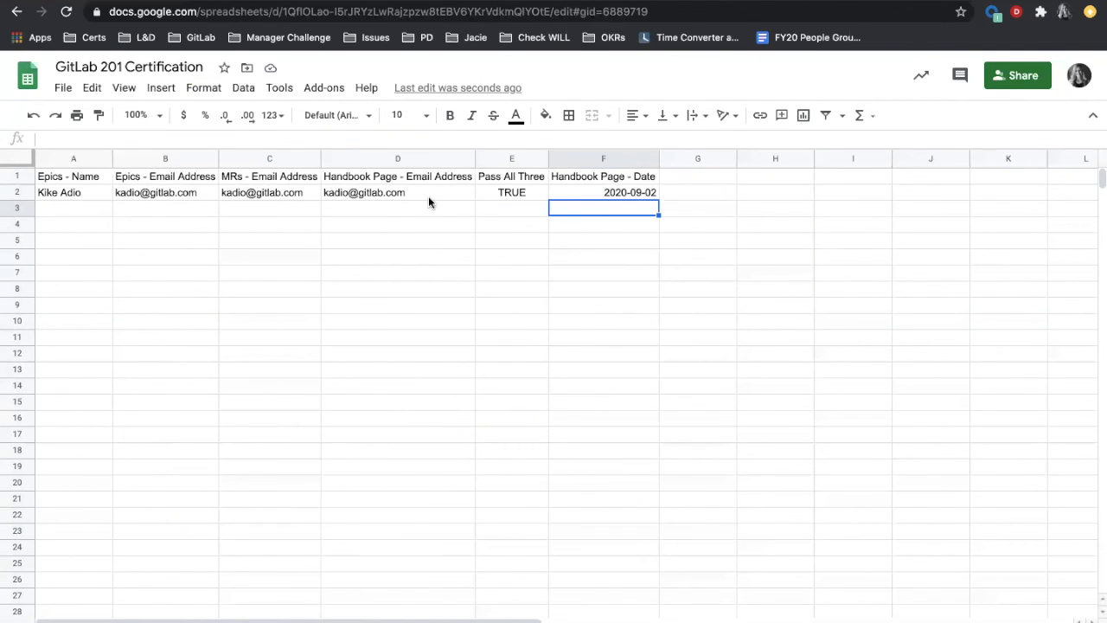
click(67, 215)
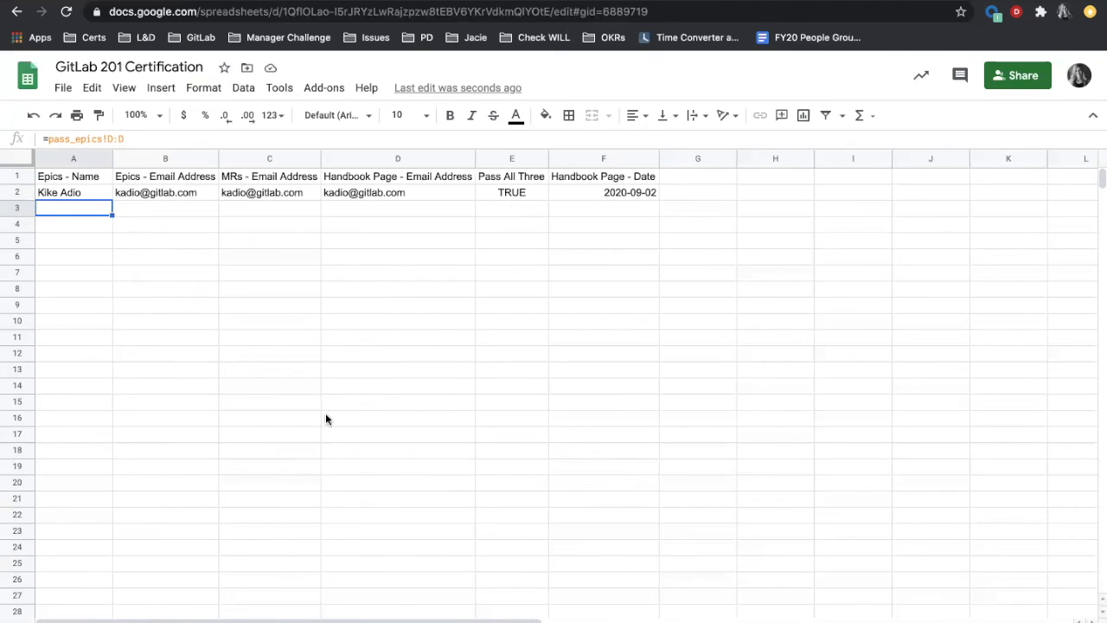
click(18, 622)
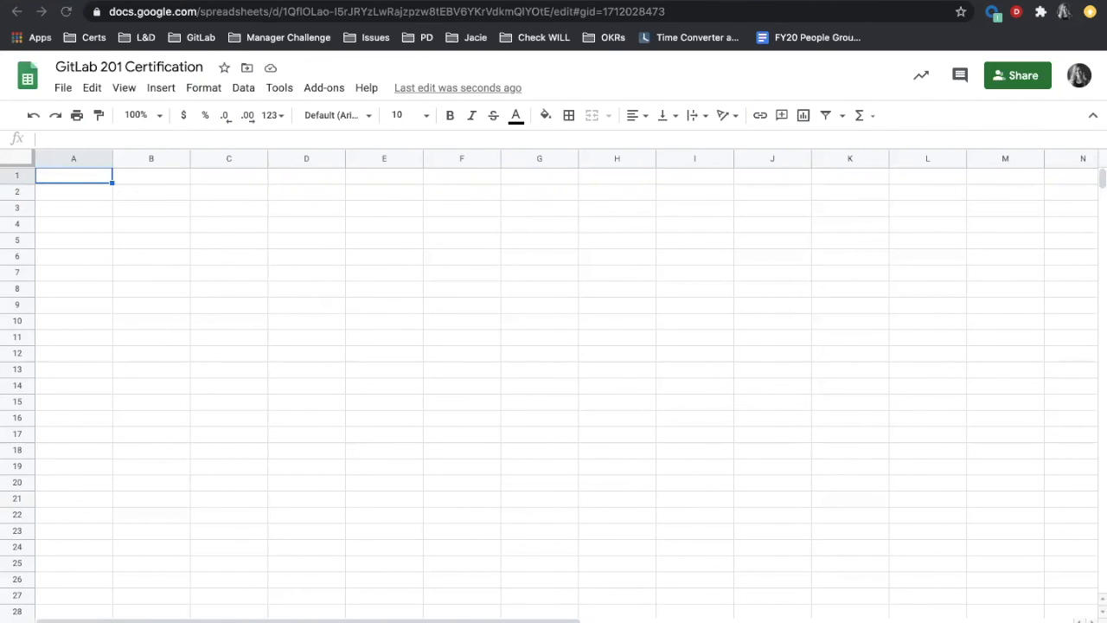
Paste the QUERY(IMPORTRANGE(...)) formula selecting Col5=TRUE rows into A1
click(71, 177)
click(95, 137)
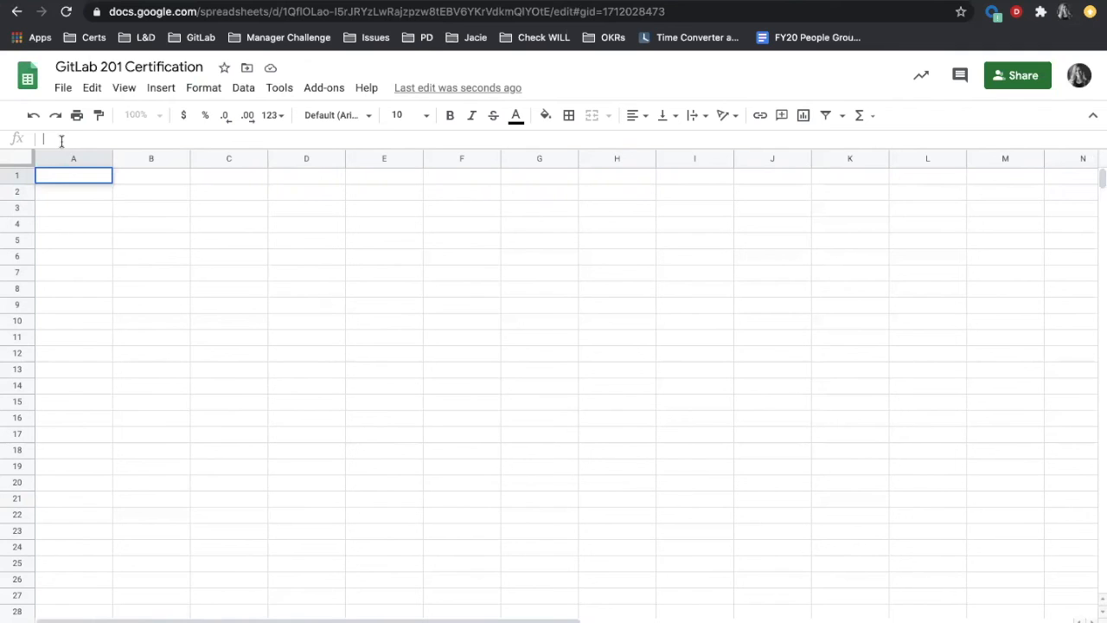
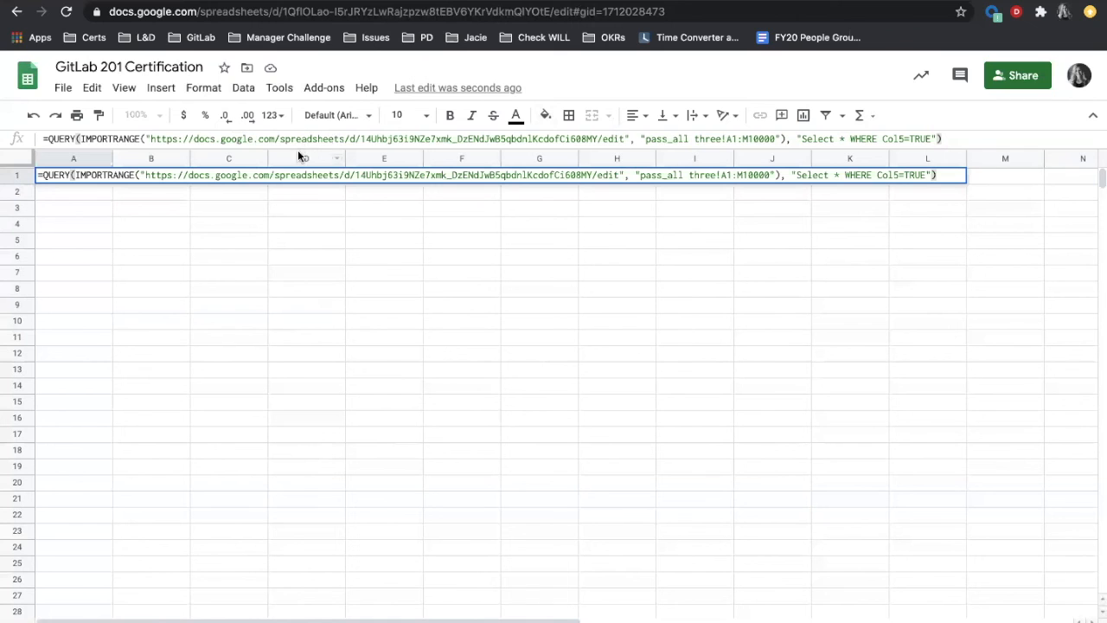
Copy the summary sheet's web address from the browser address bar
click(415, 621)
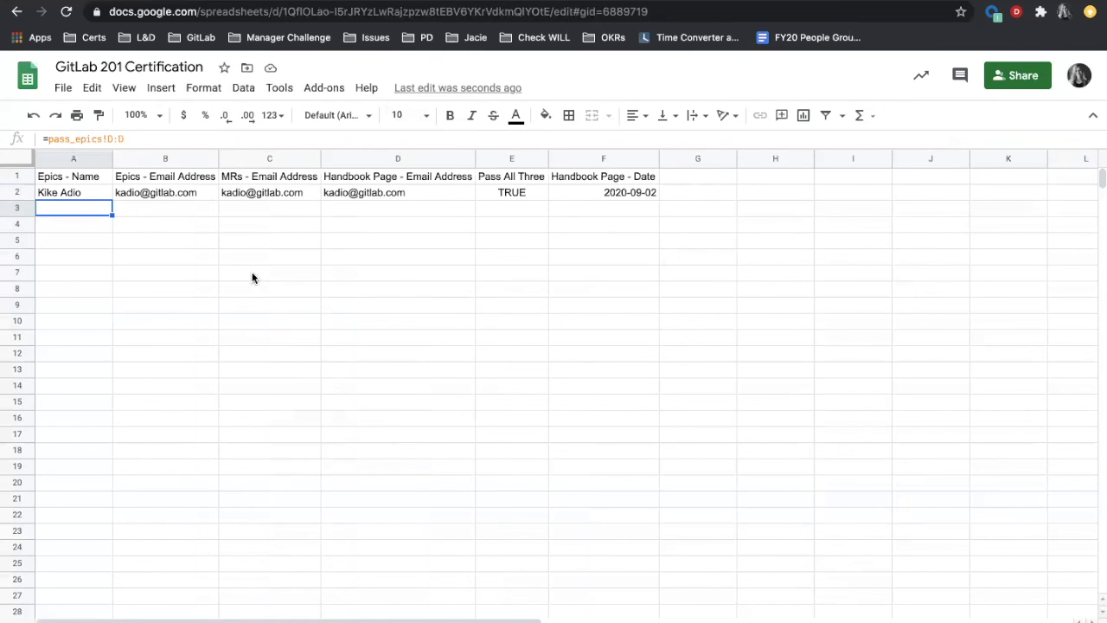
click(299, 11)
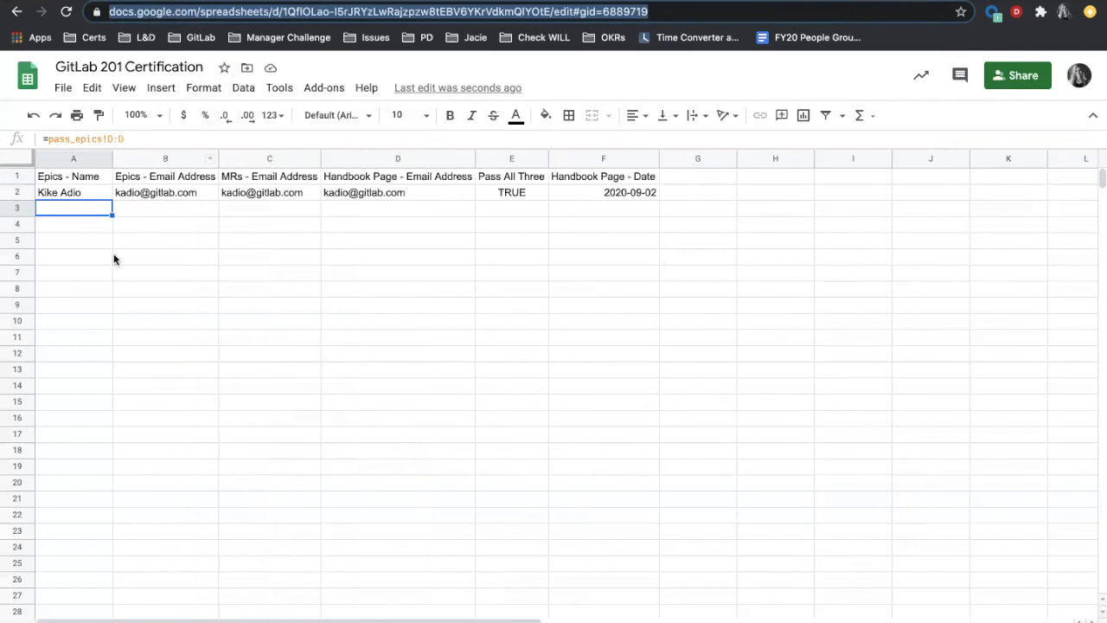
click(94, 243)
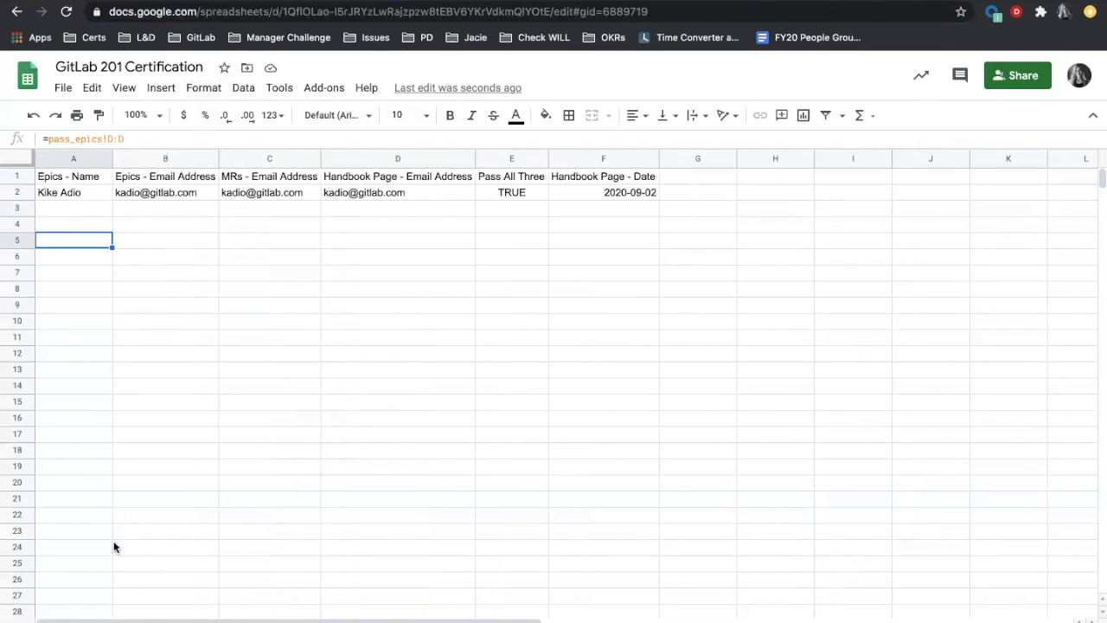
click(130, 621)
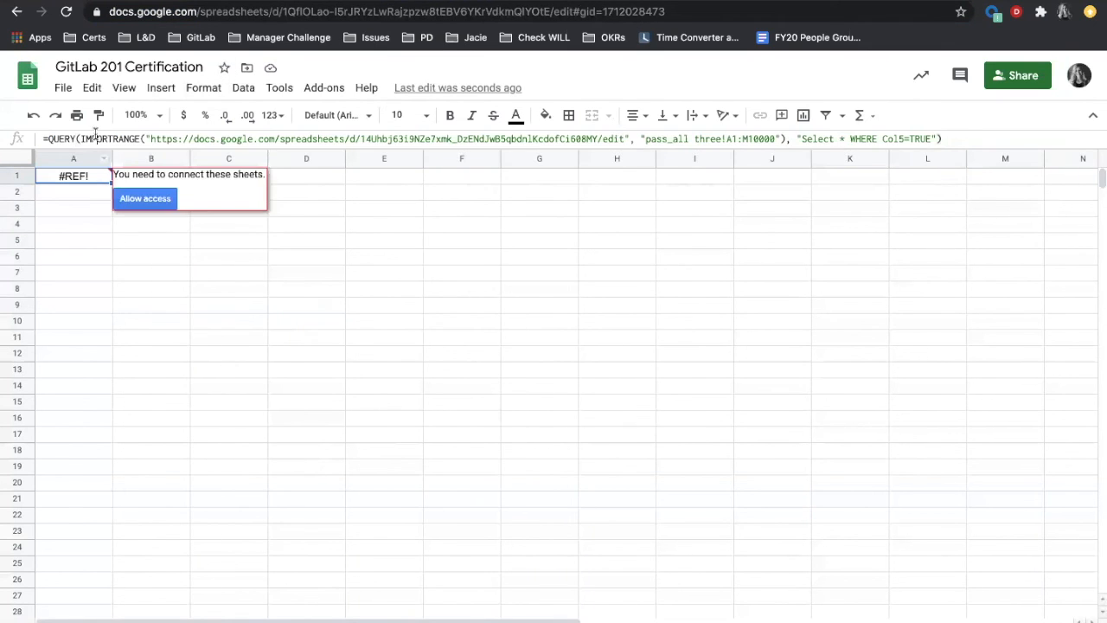
Replace the IMPORTRANGE source URL in A1 with this spreadsheet's address, keeping pass_all three!A1:M10000
click(148, 138)
drag(149, 139, 619, 145)
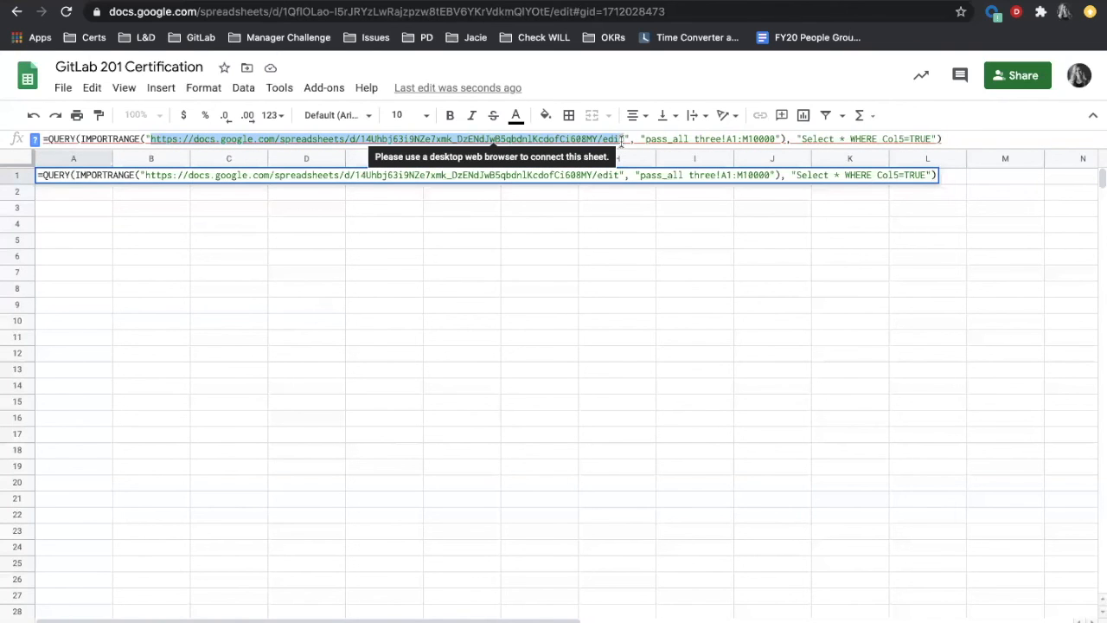
key(BackSpace)
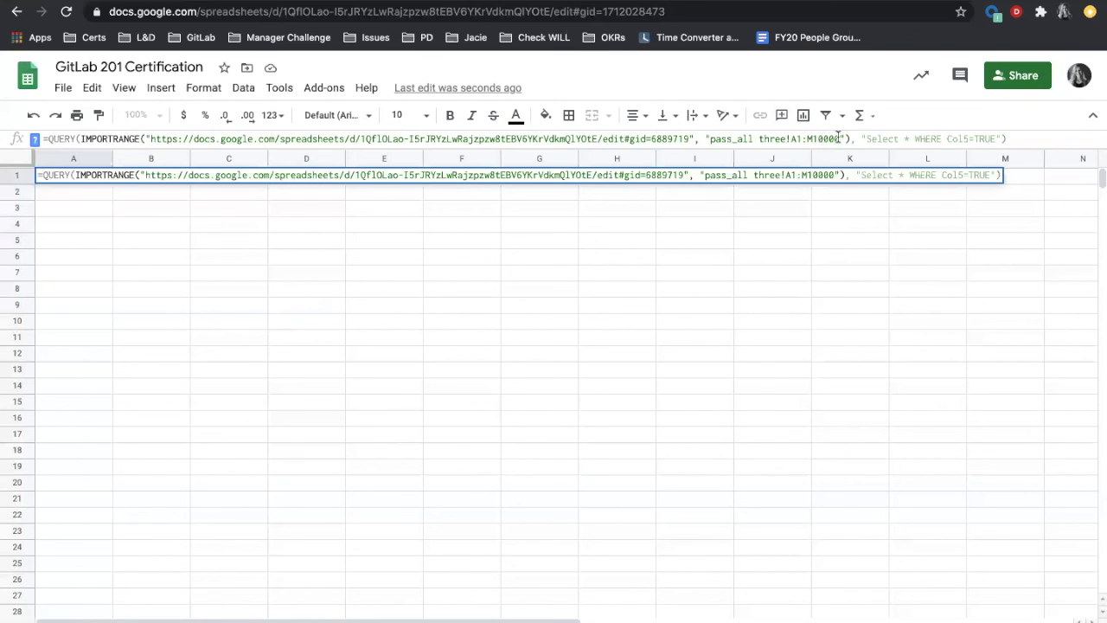
drag(840, 138, 711, 132)
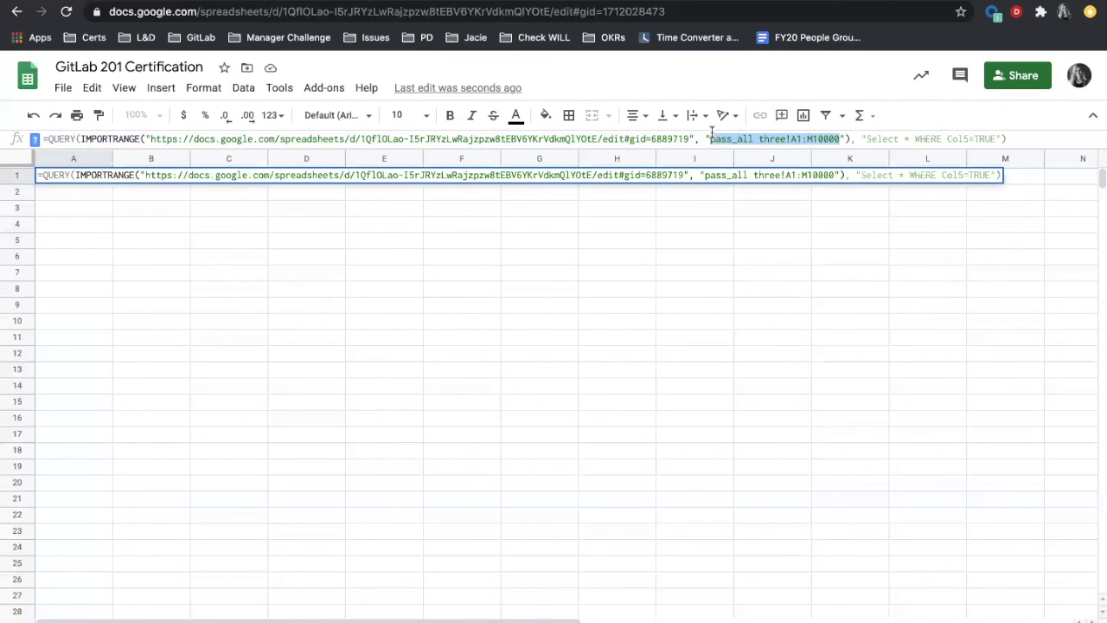
click(732, 139)
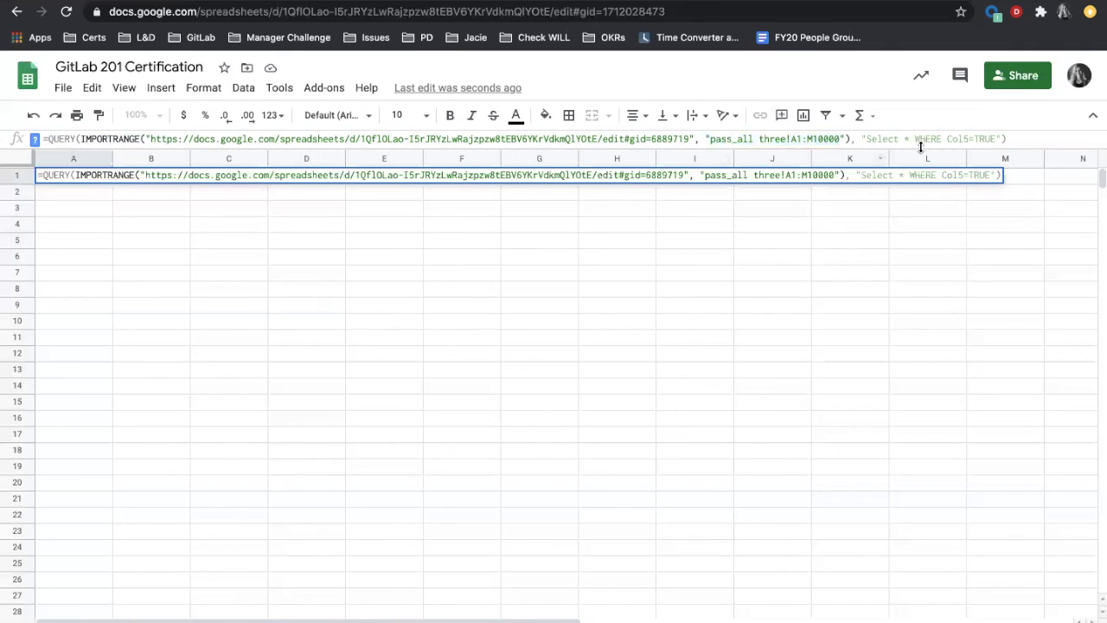
drag(710, 139, 790, 139)
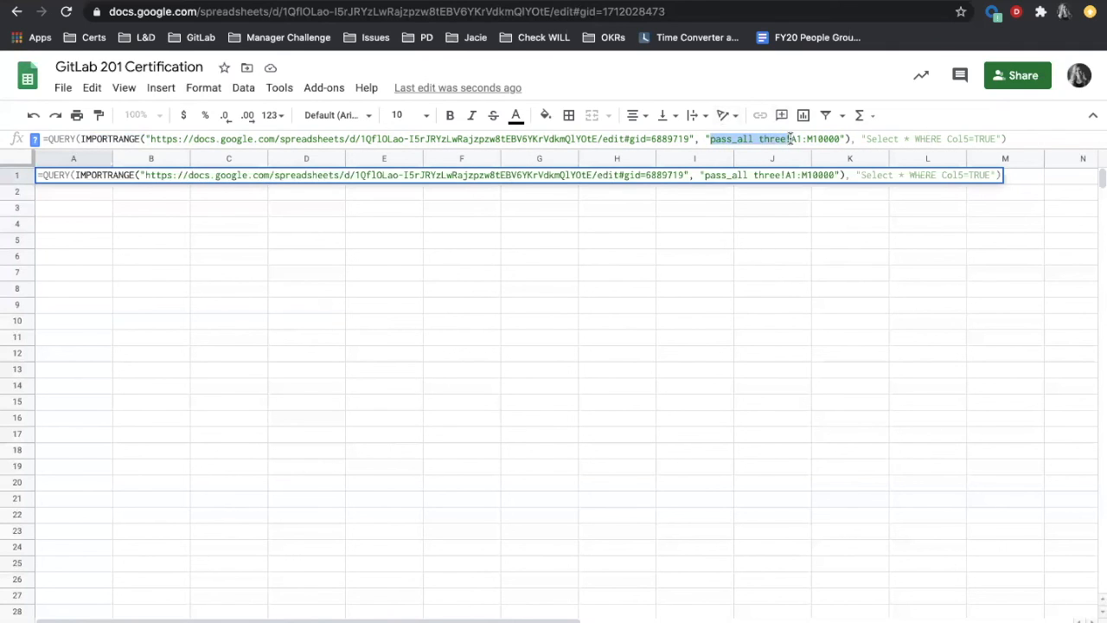
click(907, 139)
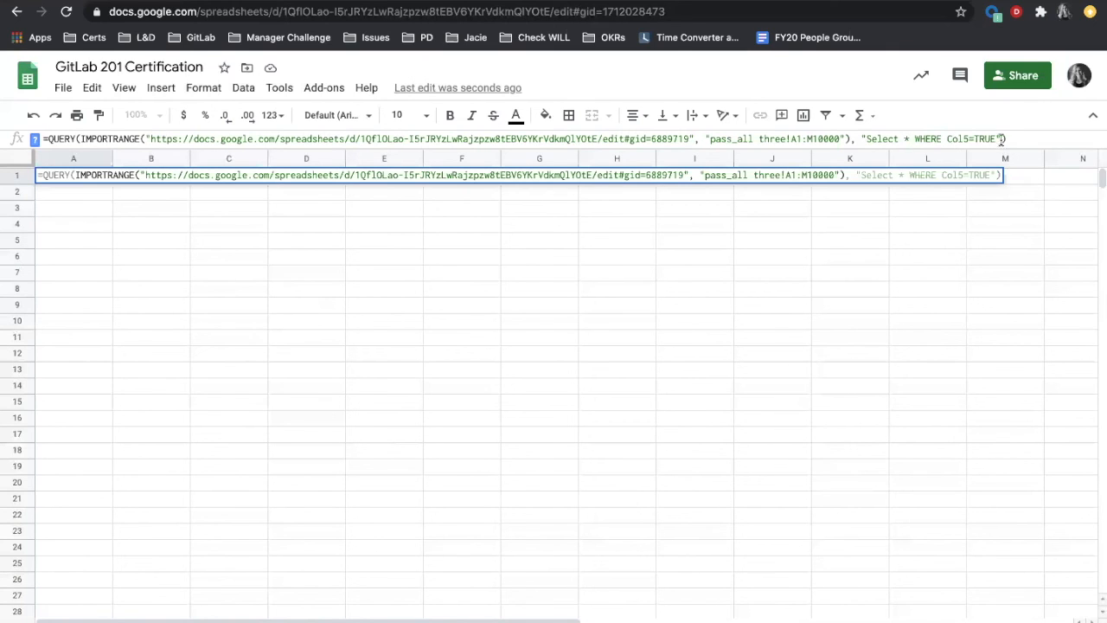
key(Return)
mouse_move(68, 175)
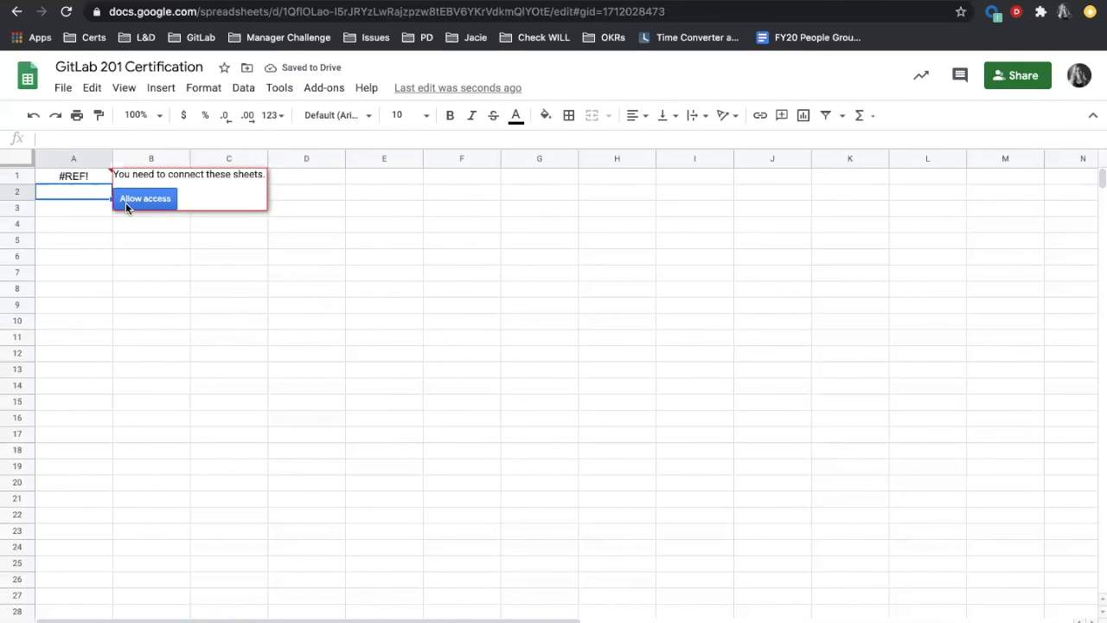
Allow access so the passer's row loads, then review the sheet name in A1's formula
click(125, 204)
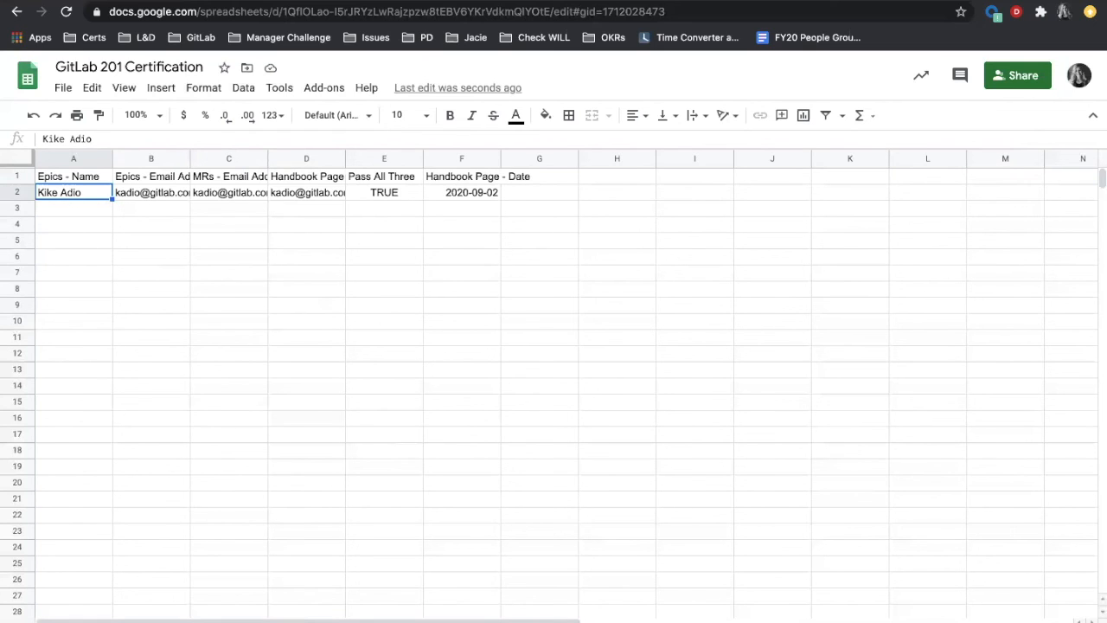
click(58, 178)
drag(710, 139, 792, 142)
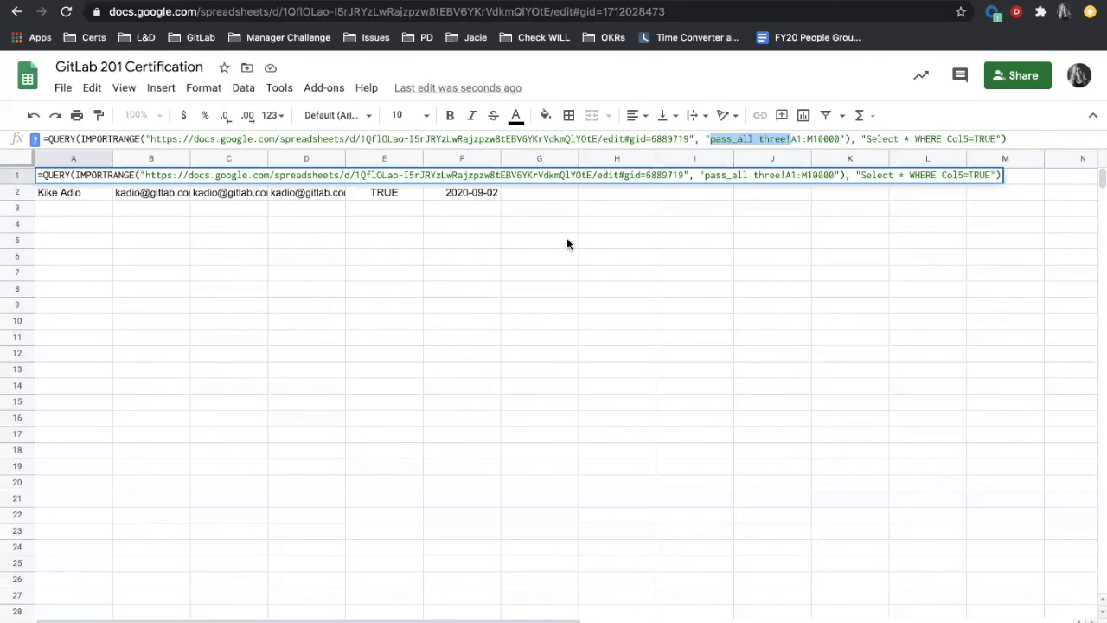
click(528, 243)
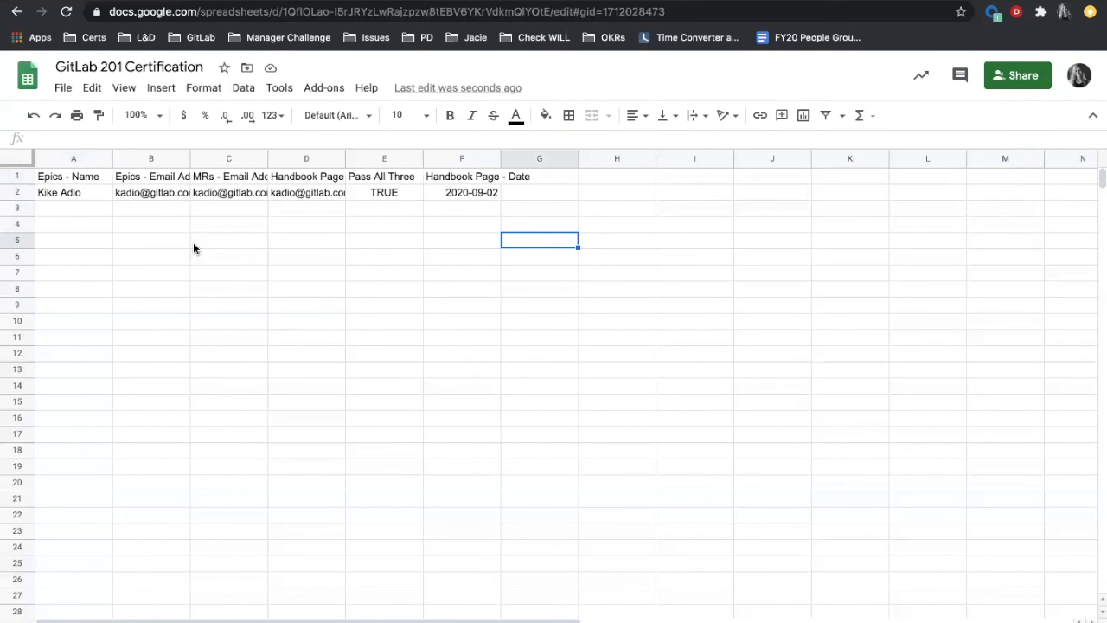
click(70, 209)
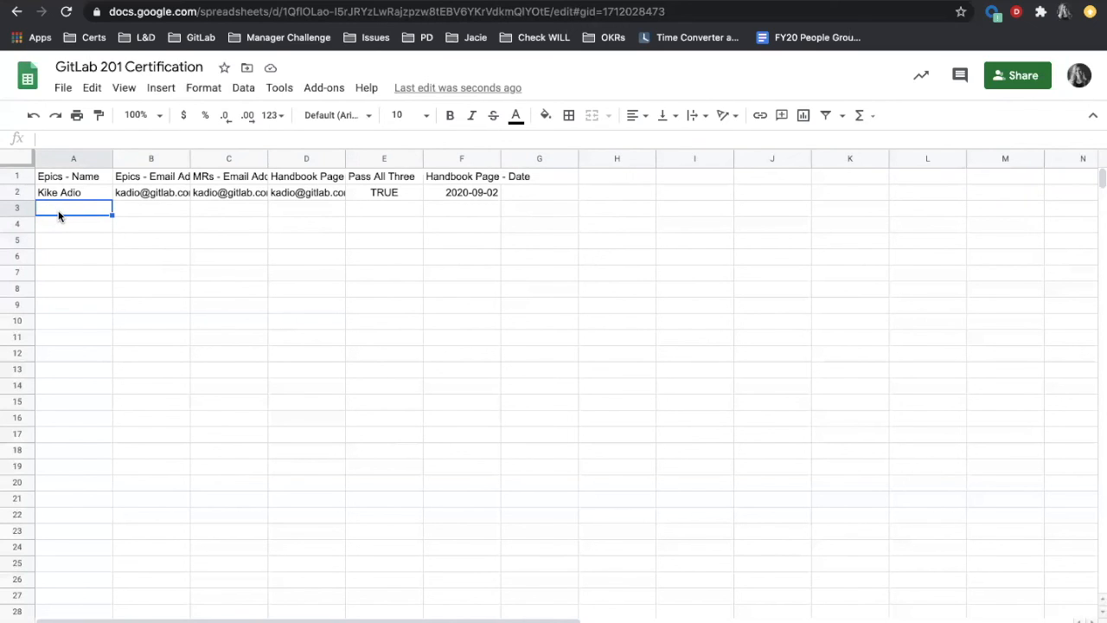
key(alt+Down)
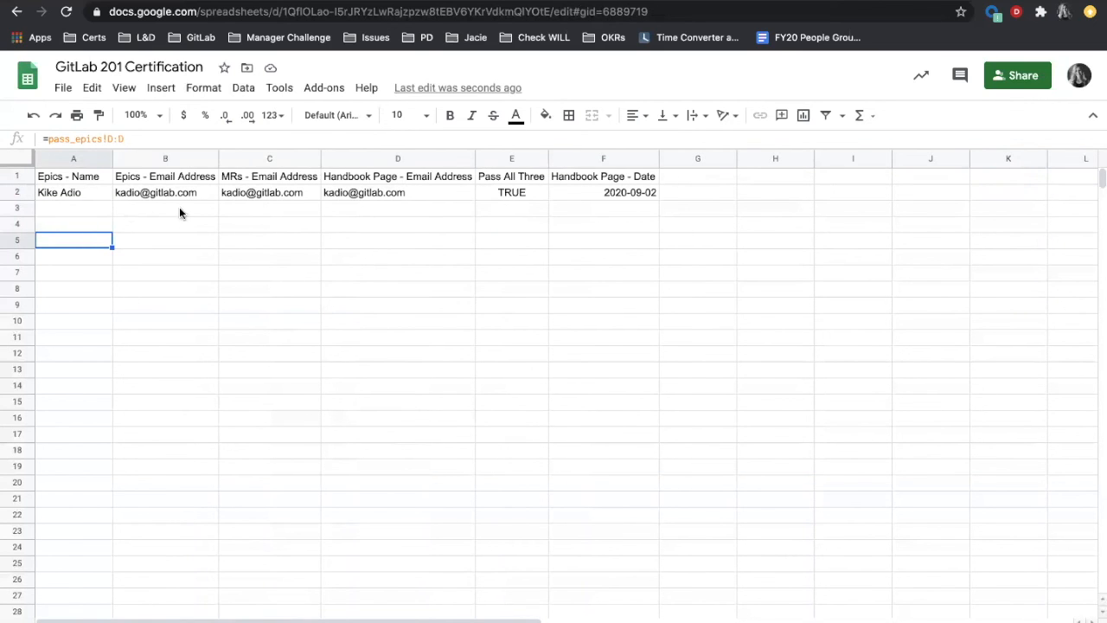
key(alt+Down)
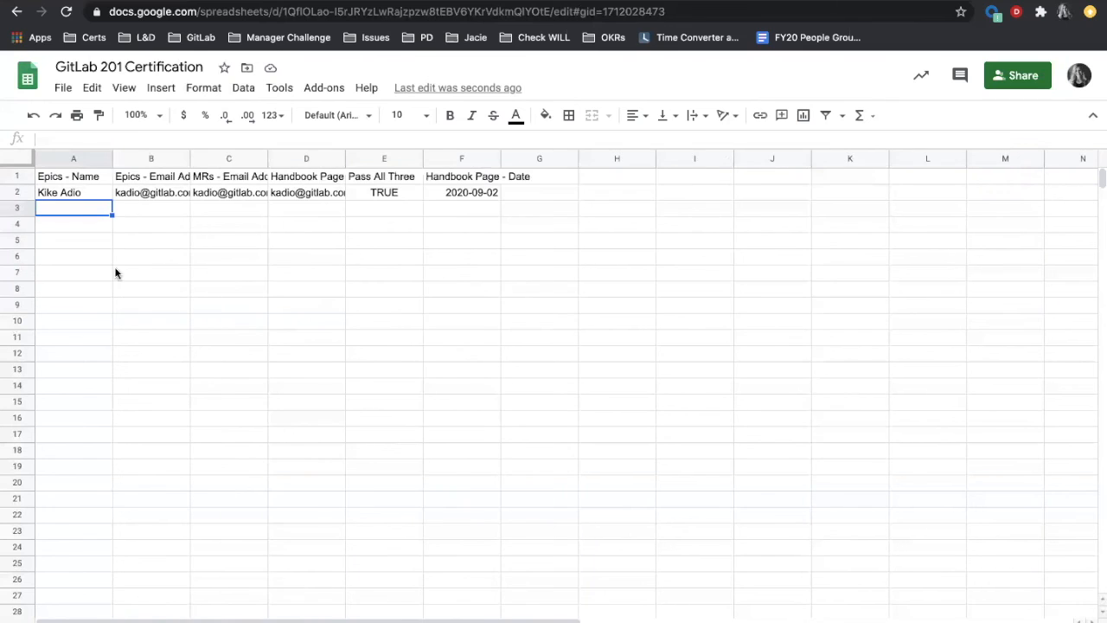